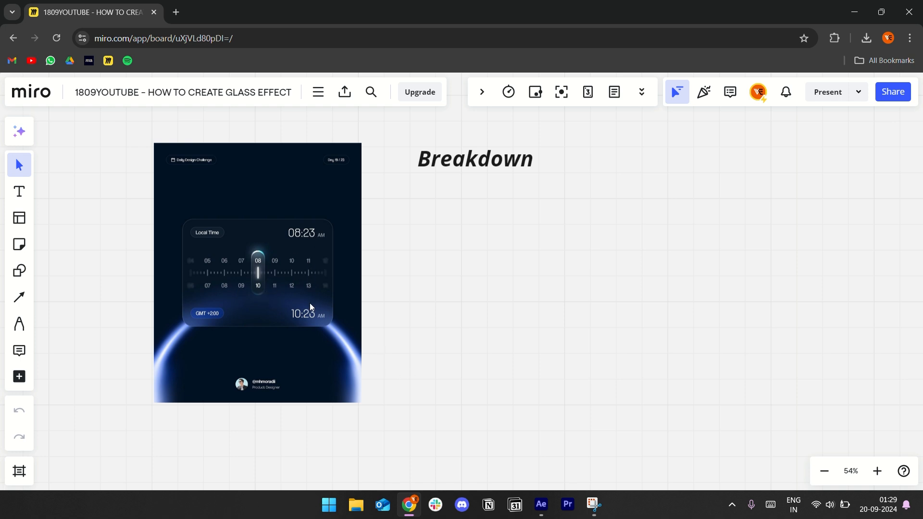
{"action": "left_click", "coordinate": [353, 302]}
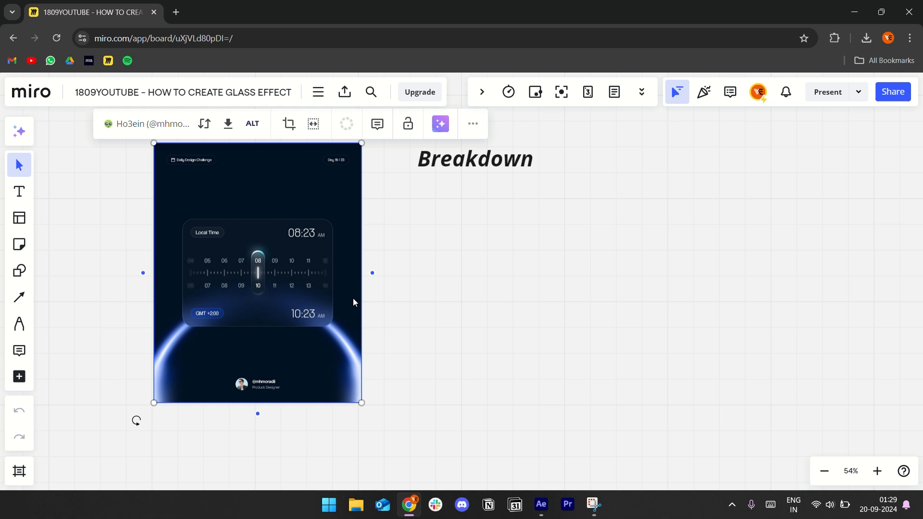
{"action": "left_click", "coordinate": [408, 296]}
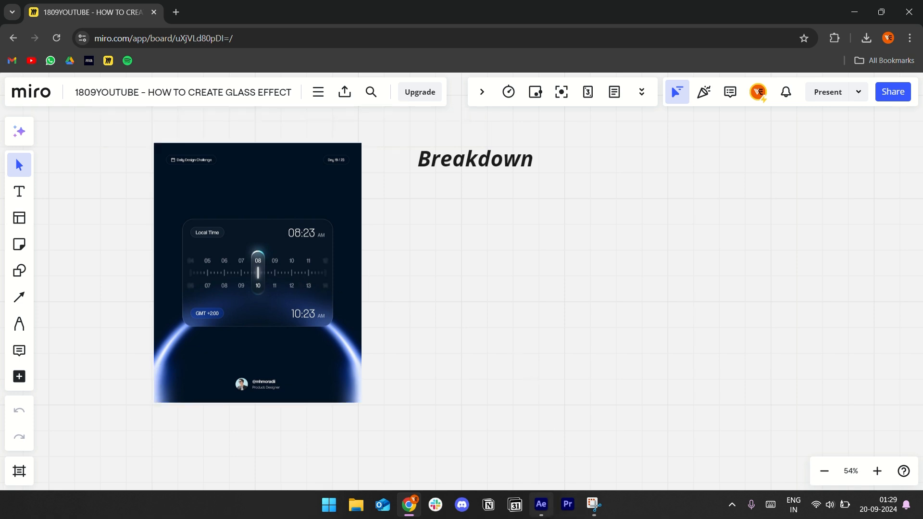
- Switch to After Effects and compare the finished Youtube tutorial composition with the NEW composition
{"action": "left_click", "coordinate": [540, 504]}
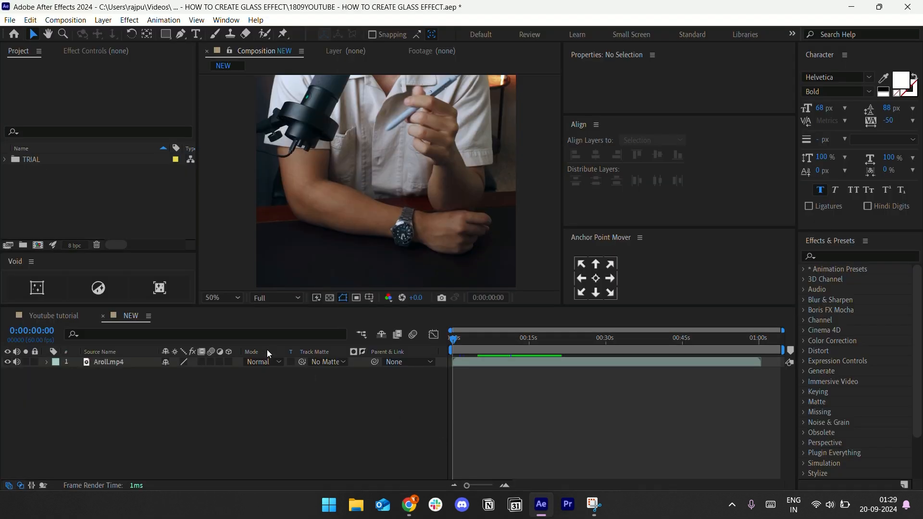
{"action": "left_click", "coordinate": [64, 315]}
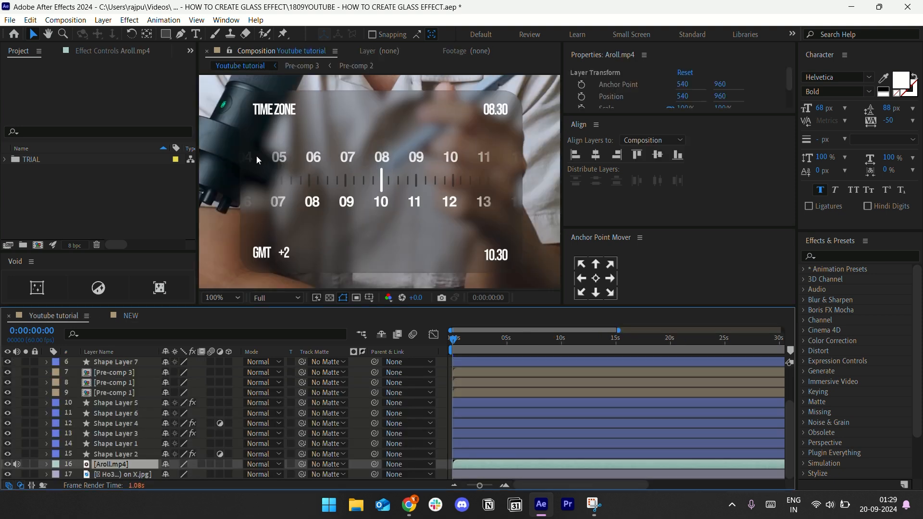
{"action": "left_click", "coordinate": [131, 318]}
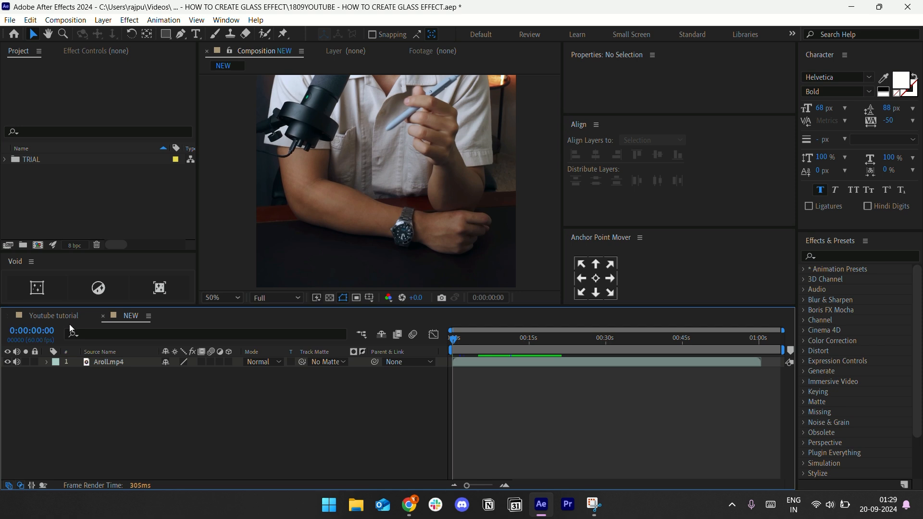
- Copy text layers 15 through 01 from Pre-comp 1 of the Youtube tutorial composition and paste them into the NEW composition
{"action": "left_click", "coordinate": [71, 324]}
{"action": "double_click", "coordinate": [104, 384]}
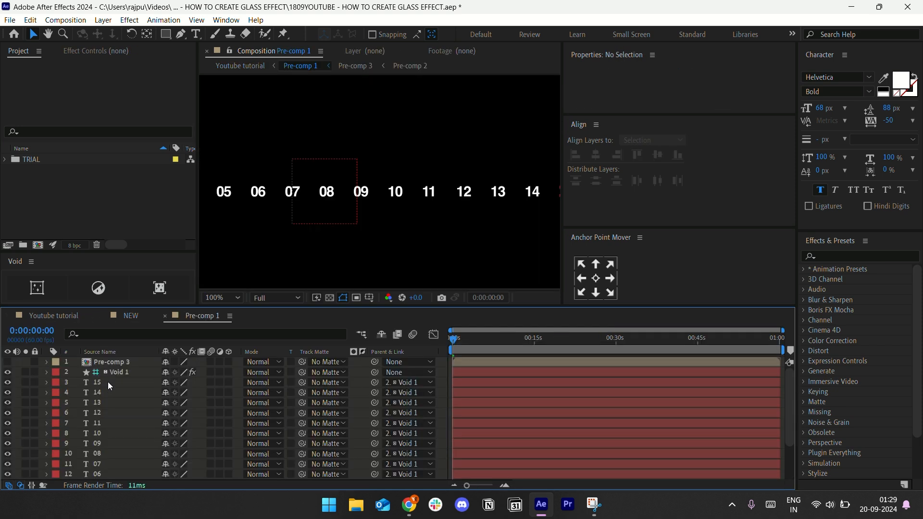
{"action": "left_click", "coordinate": [99, 382]}
{"action": "scroll", "coordinate": [108, 472], "scroll_direction": "down", "scroll_amount": 2}
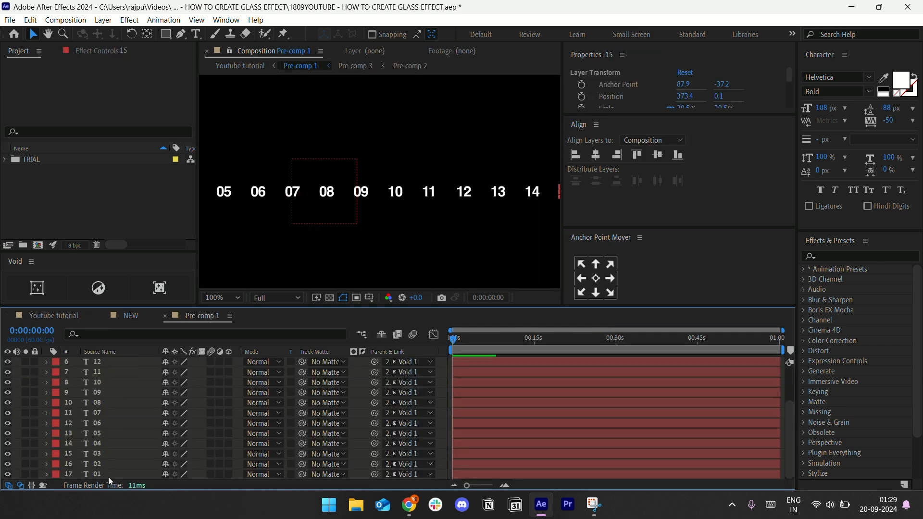
{"action": "left_click", "coordinate": [108, 477], "text": "shift"}
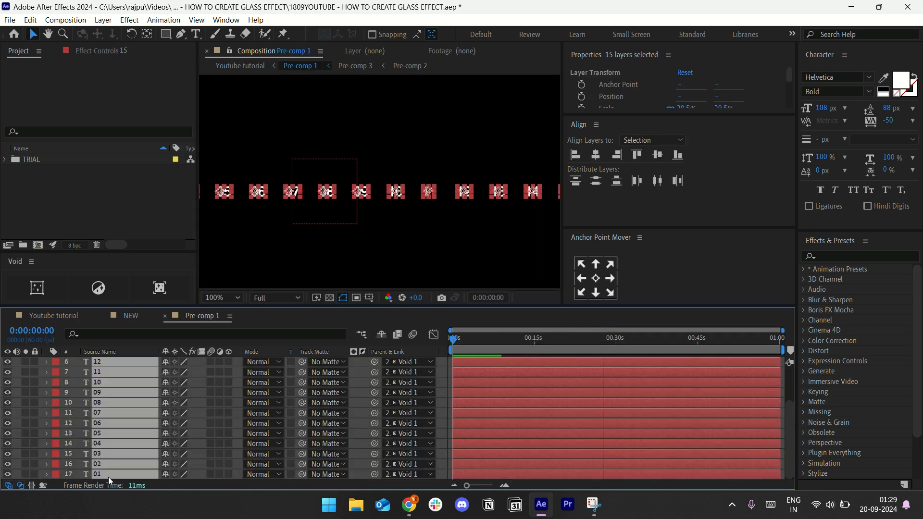
{"action": "left_click", "coordinate": [135, 315]}
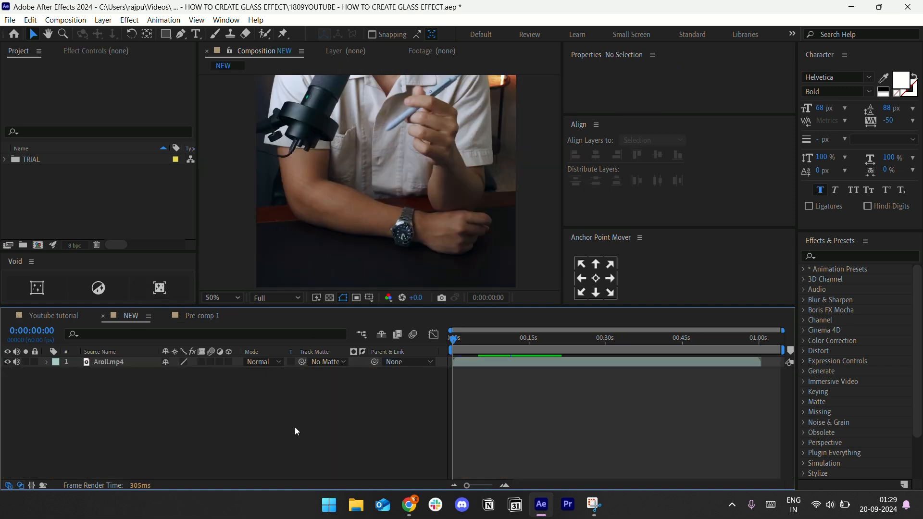
{"action": "key", "text": "ctrl+v"}
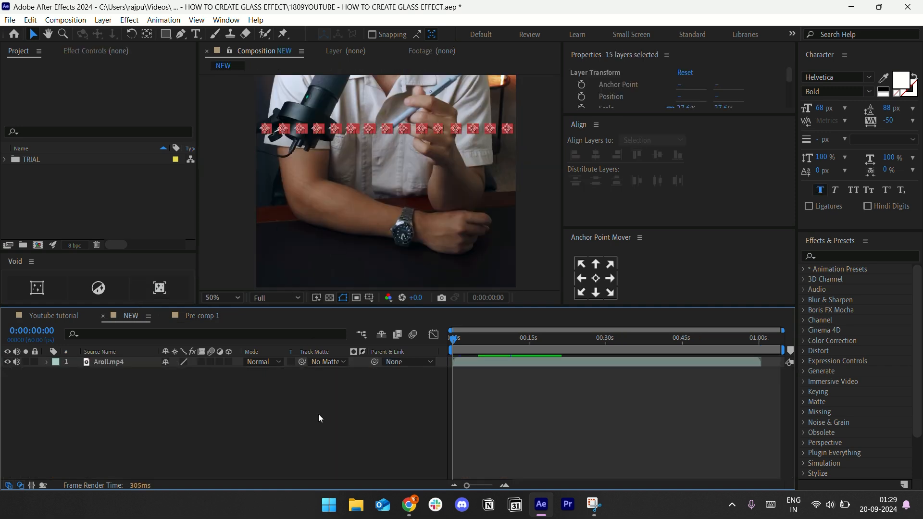
- Center the anchor points of the pasted number layers and align them horizontally by their centers to the selection
{"action": "left_click", "coordinate": [597, 279]}
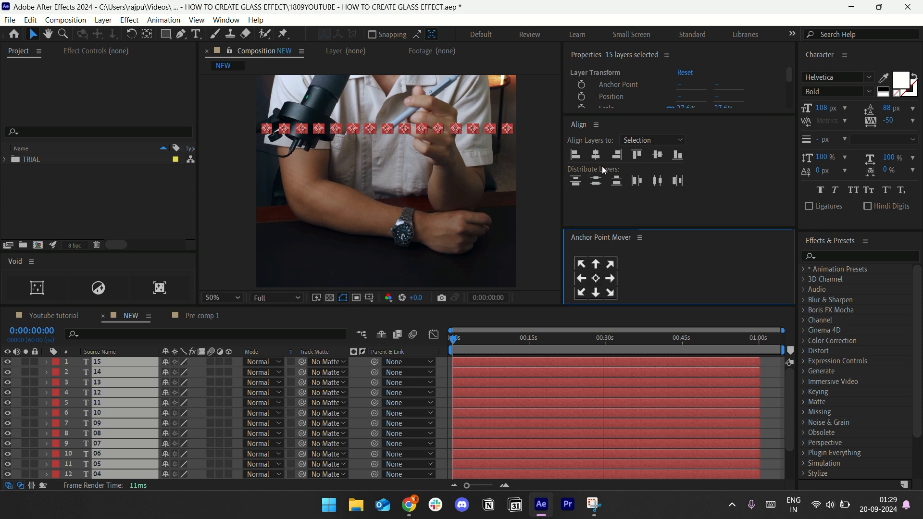
{"action": "left_click", "coordinate": [596, 155]}
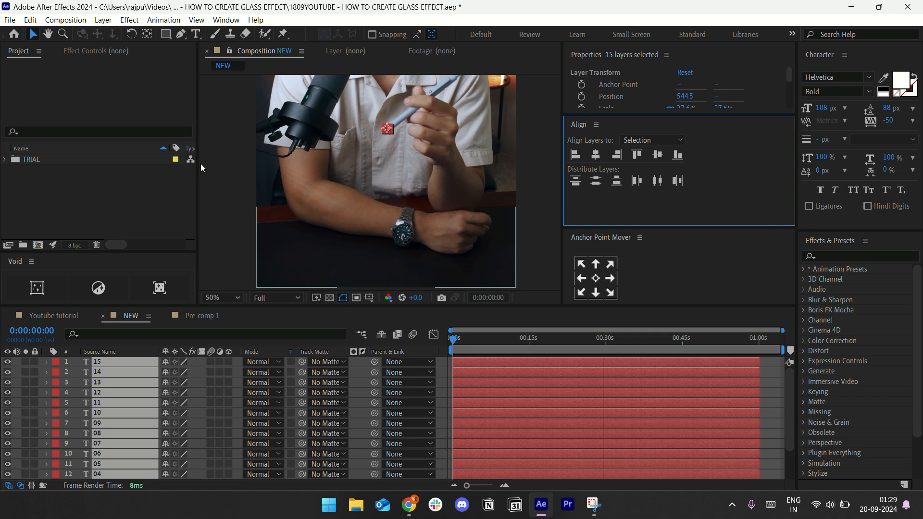
- Run the Layer sorter.jsx script from Downloads on the selected number layers with an 80-pixel horizontal offset
{"action": "left_click", "coordinate": [10, 21]}
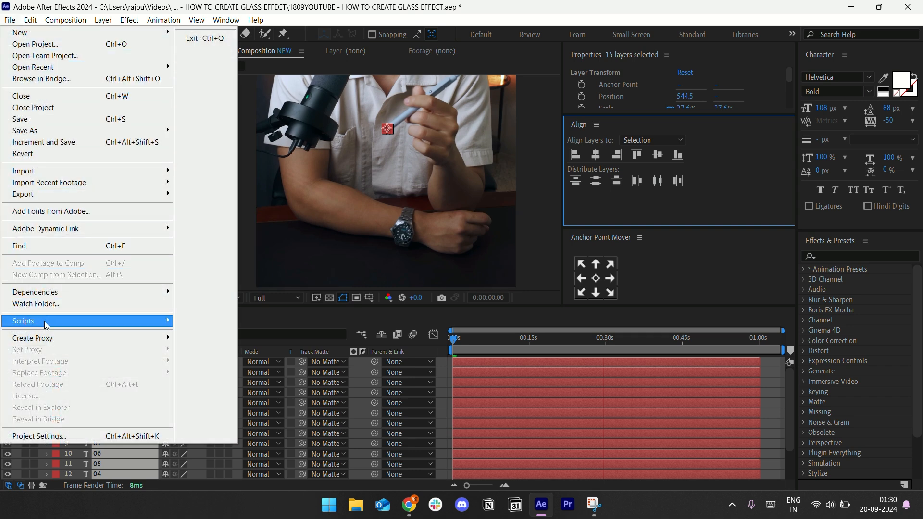
{"action": "mouse_move", "coordinate": [44, 320]}
{"action": "left_click", "coordinate": [242, 17]}
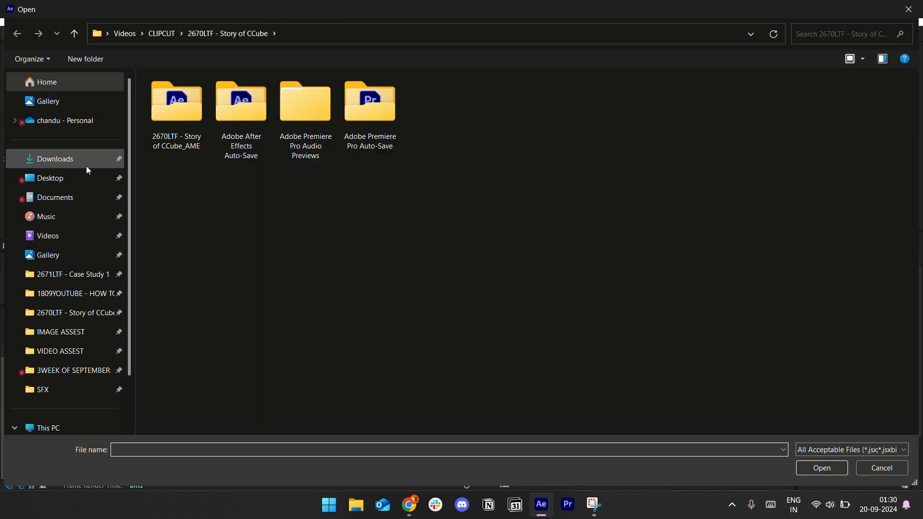
{"action": "left_click", "coordinate": [87, 166]}
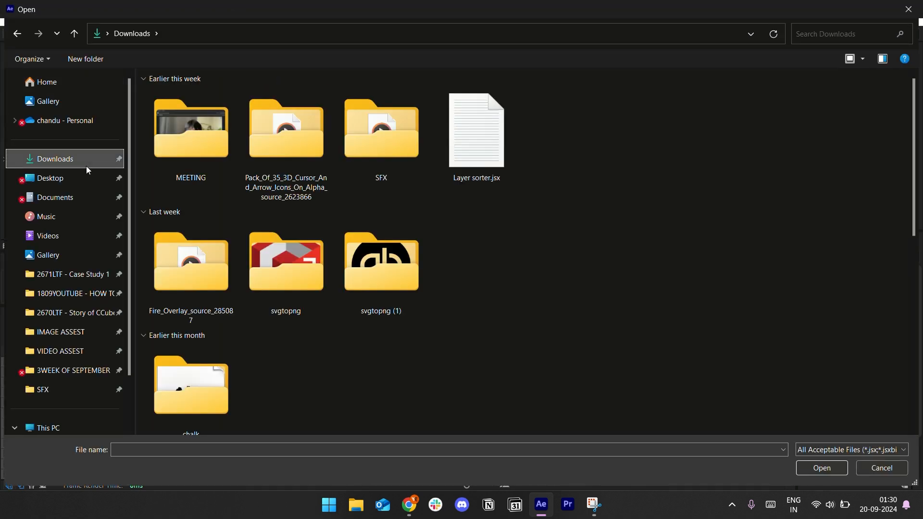
{"action": "double_click", "coordinate": [494, 134]}
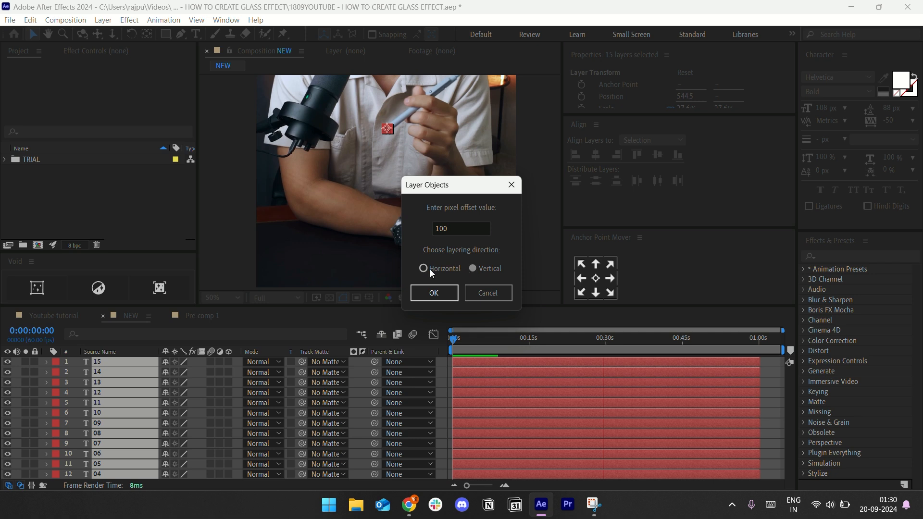
{"action": "left_click", "coordinate": [426, 269]}
{"action": "left_click", "coordinate": [456, 229]}
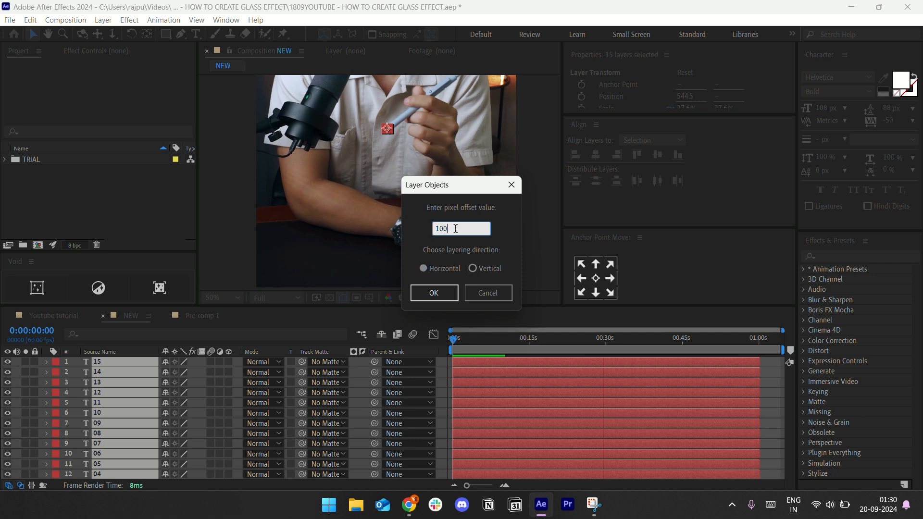
{"action": "key", "text": "BackSpace"}
{"action": "key", "text": "BackSpace"}
{"action": "key", "text": "BackSpace"}
{"action": "type", "text": "80"}
{"action": "left_click", "coordinate": [447, 296]}
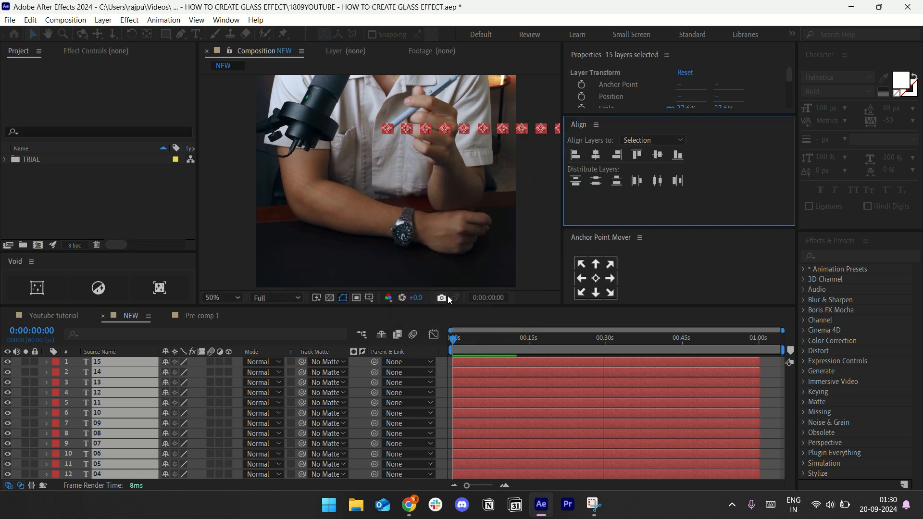
- Try repositioning the row of numbers over the footage, and undo the changes back to the stacked number layers
{"action": "left_click_drag", "start_coordinate": [483, 128], "coordinate": [382, 154]}
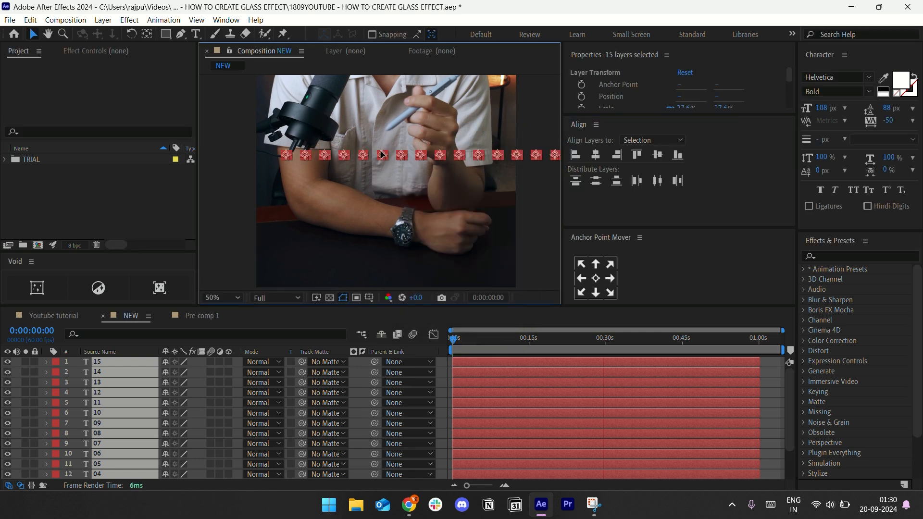
{"action": "left_click", "coordinate": [498, 195]}
{"action": "left_click_drag", "start_coordinate": [498, 195], "coordinate": [541, 199]}
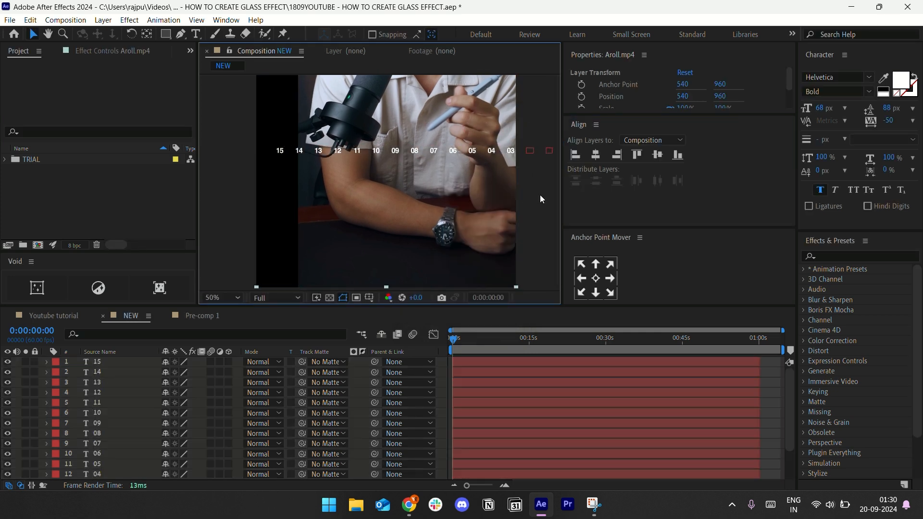
{"action": "key", "text": "ctrl+z"}
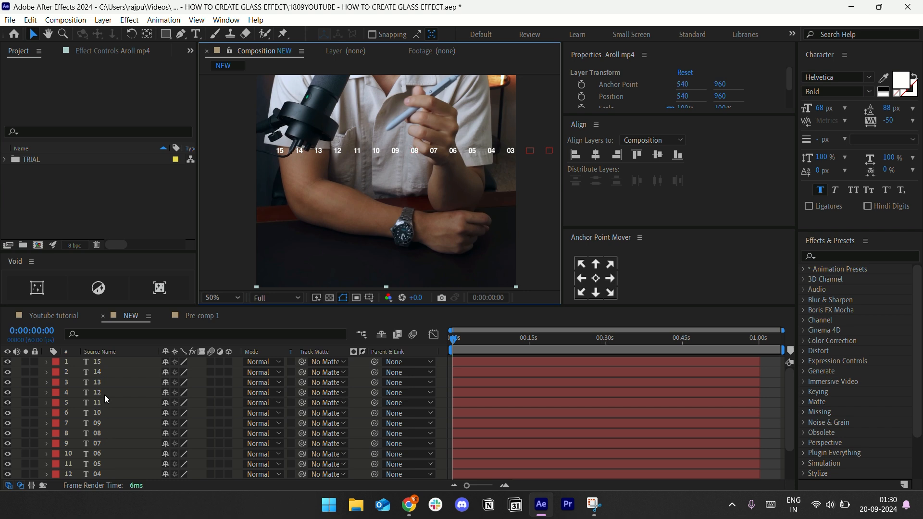
{"action": "key", "text": "ctrl+a"}
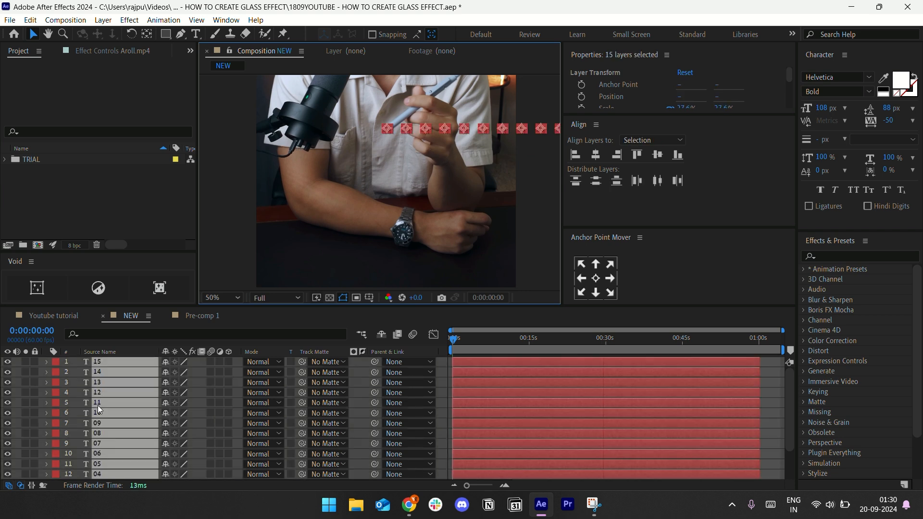
{"action": "left_click", "coordinate": [212, 244]}
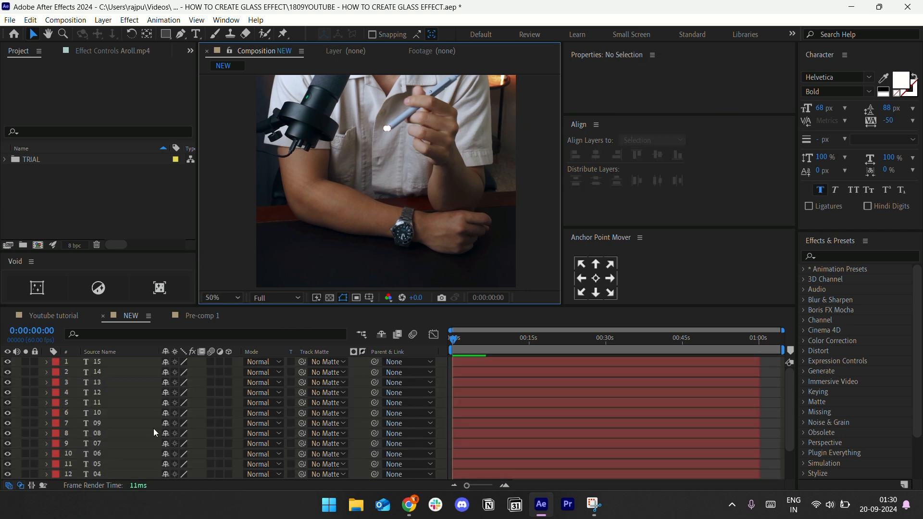
- Select the number layers in order from 01 up to 15 and run Layer sorter.jsx with an 80-pixel horizontal offset
{"action": "scroll", "coordinate": [154, 429], "scroll_direction": "down", "scroll_amount": 2}
{"action": "left_click", "coordinate": [122, 463]}
{"action": "scroll", "coordinate": [129, 365], "scroll_direction": "up", "scroll_amount": 2}
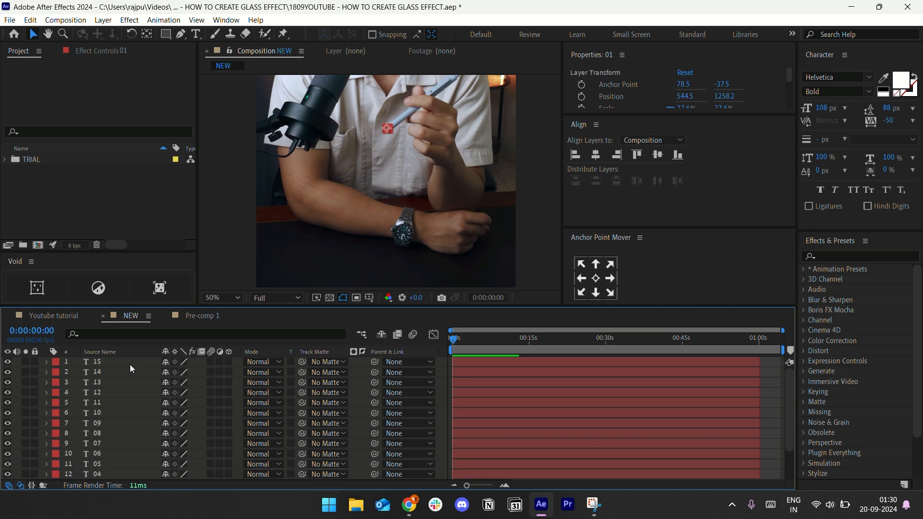
{"action": "left_click", "coordinate": [115, 364], "text": "shift"}
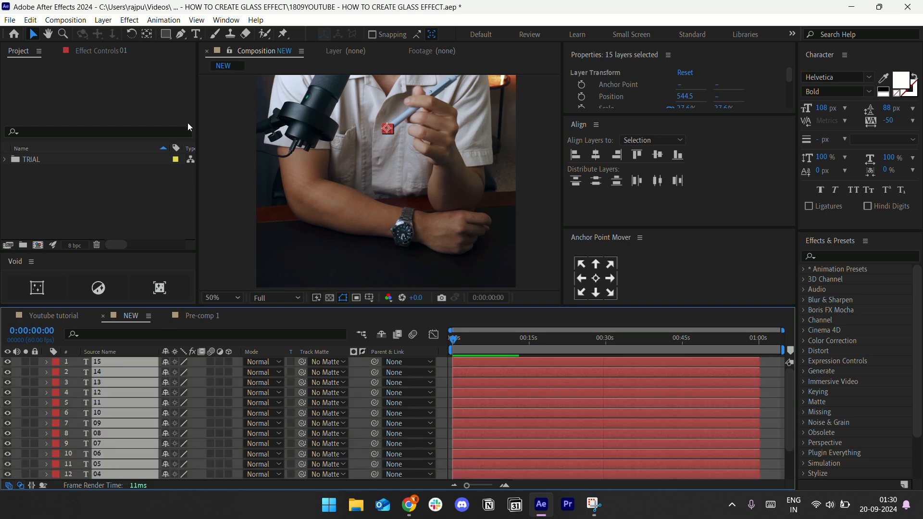
{"action": "left_click", "coordinate": [12, 20]}
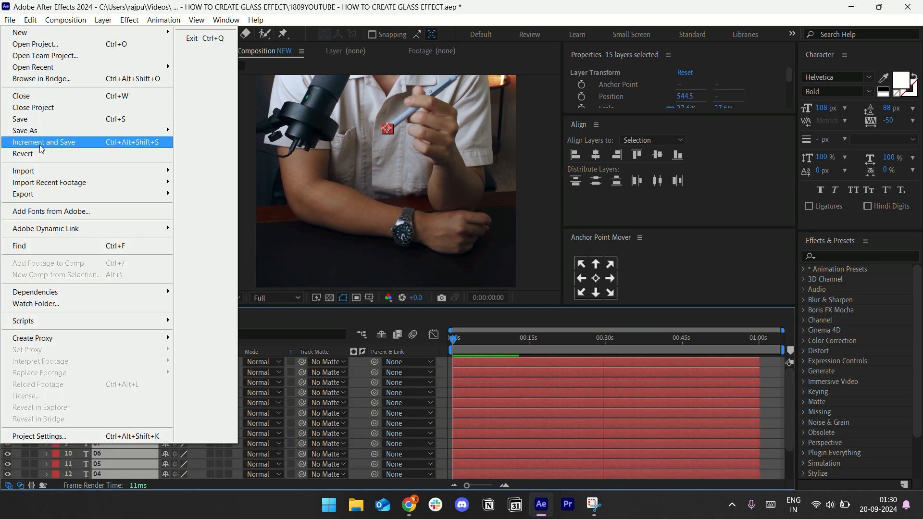
{"action": "mouse_move", "coordinate": [72, 321]}
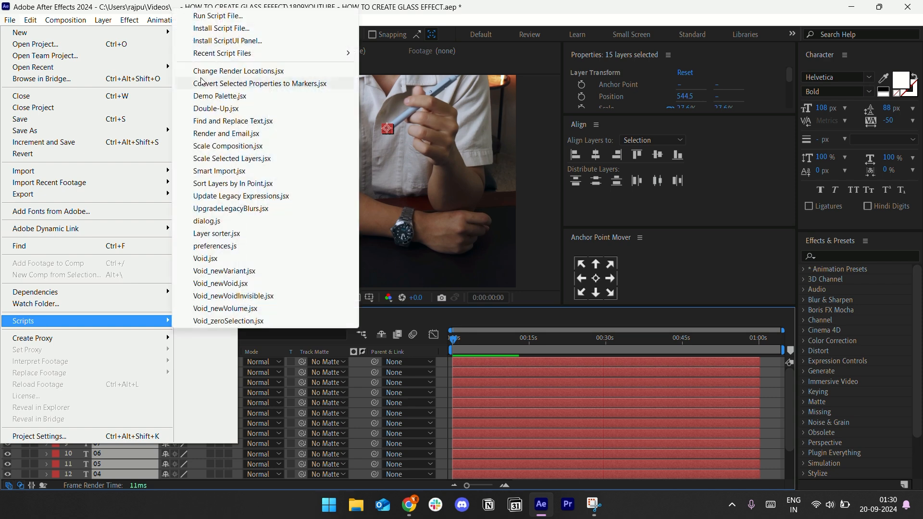
{"action": "left_click", "coordinate": [218, 16]}
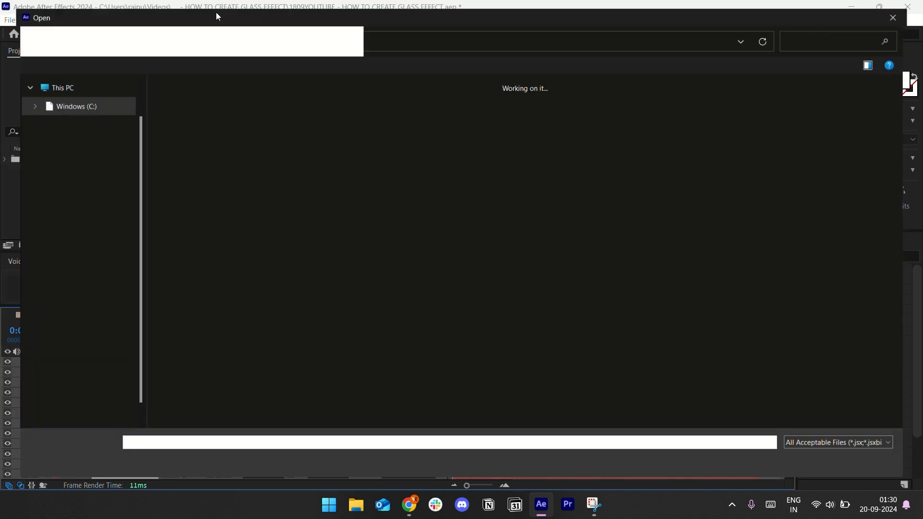
{"action": "double_click", "coordinate": [353, 128]}
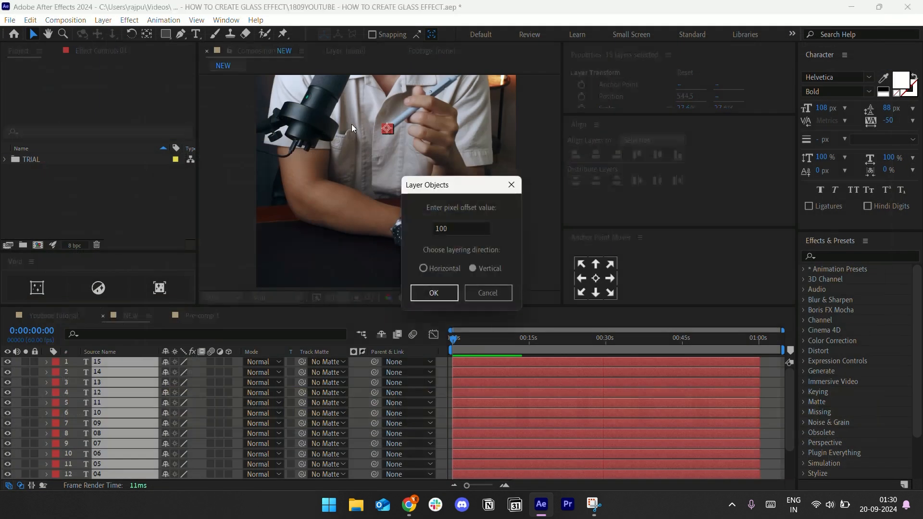
{"action": "left_click", "coordinate": [423, 268]}
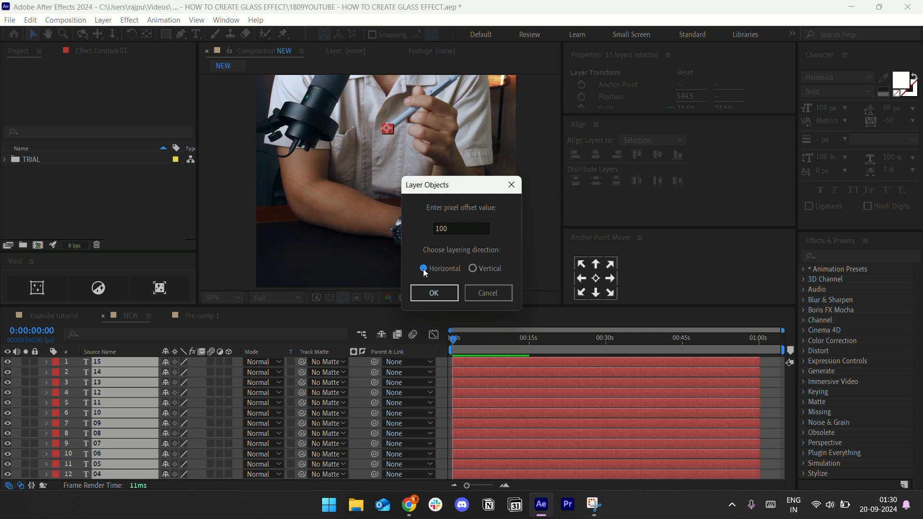
{"action": "left_click", "coordinate": [457, 230]}
{"action": "key", "text": "BackSpace"}
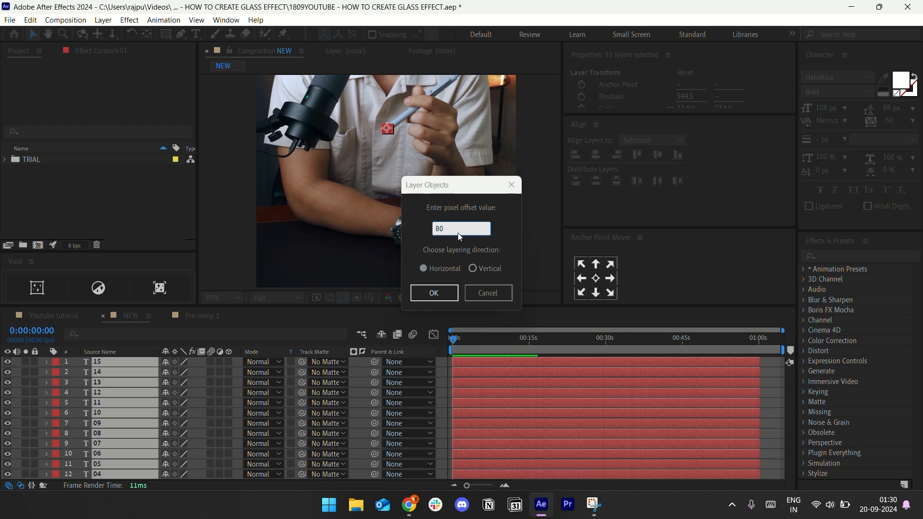
{"action": "key", "text": "Return"}
{"action": "left_click", "coordinate": [524, 239]}
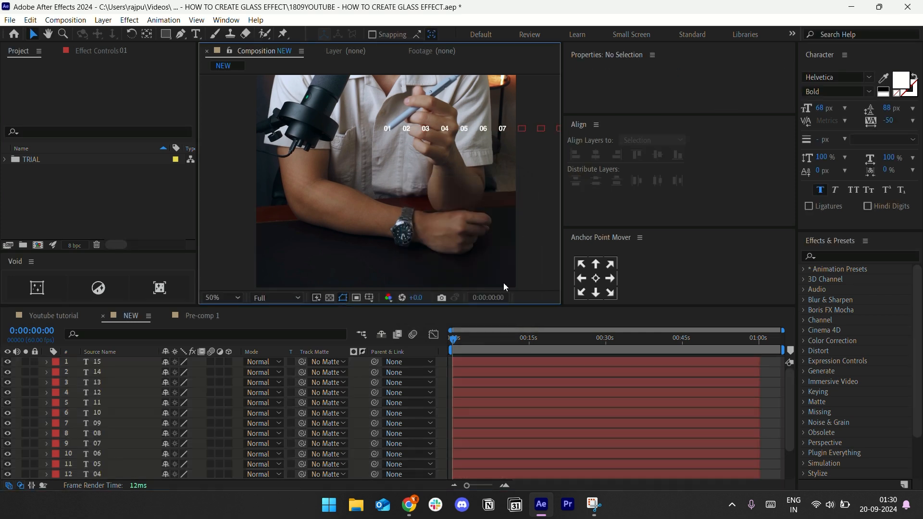
- Delete number layers 01 through 15 from the NEW composition and return to the Youtube tutorial composition
{"action": "scroll", "coordinate": [437, 421], "scroll_direction": "down", "scroll_amount": 2}
{"action": "left_click", "coordinate": [103, 464]}
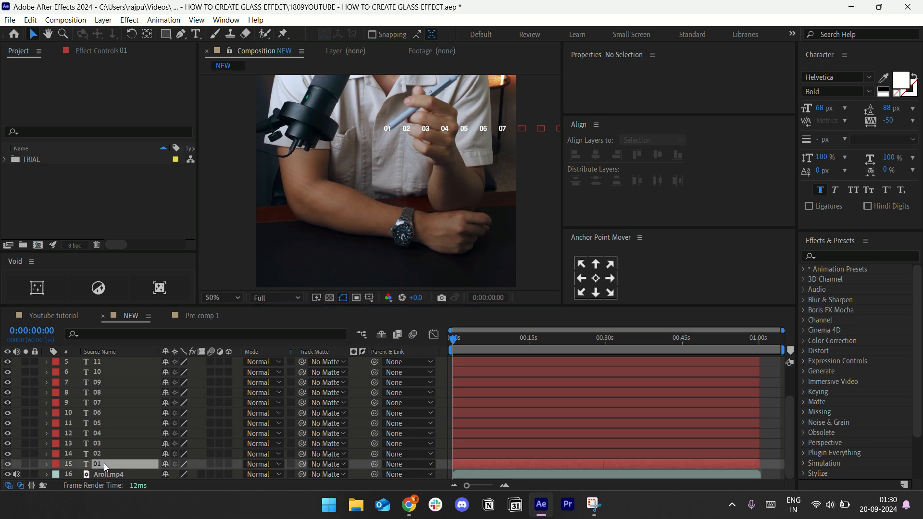
{"action": "scroll", "coordinate": [117, 391], "scroll_direction": "up", "scroll_amount": 2}
{"action": "left_click", "coordinate": [111, 367], "text": "shift"}
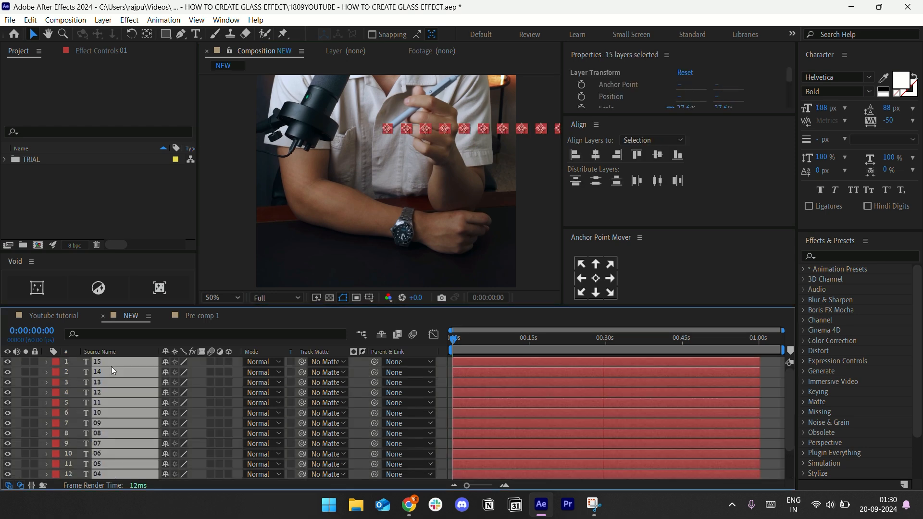
{"action": "key", "text": "Delete"}
{"action": "left_click", "coordinate": [80, 315]}
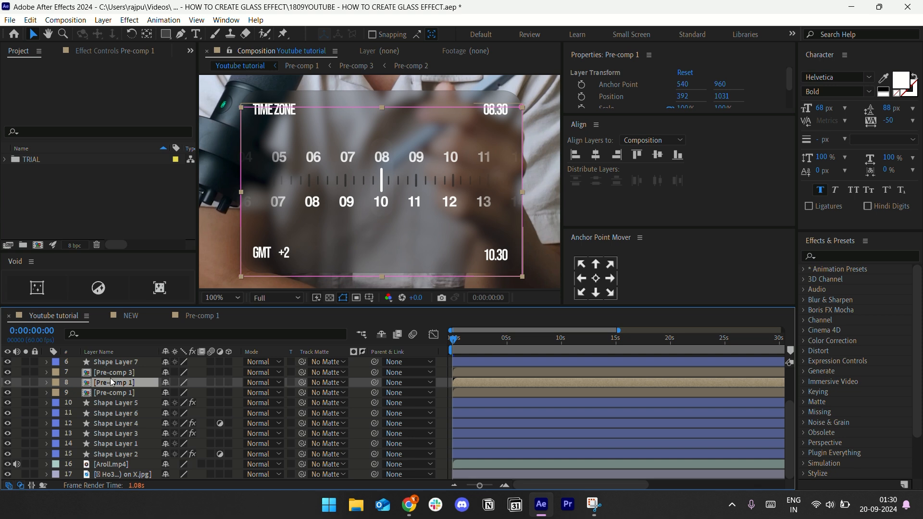
- Inspect the pre-comp layers and the contents of Pre-comp 1, and return to the NEW composition
{"action": "key", "text": "ctrl+Up"}
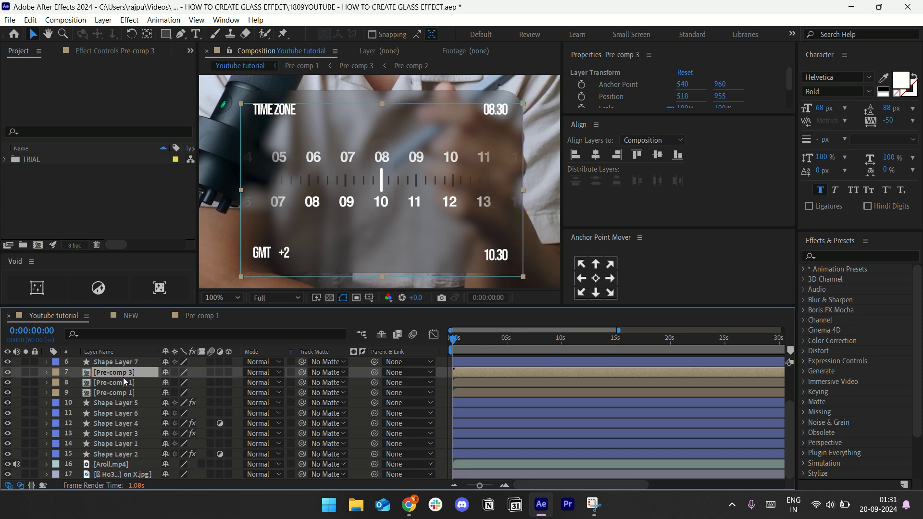
{"action": "left_click", "coordinate": [110, 383]}
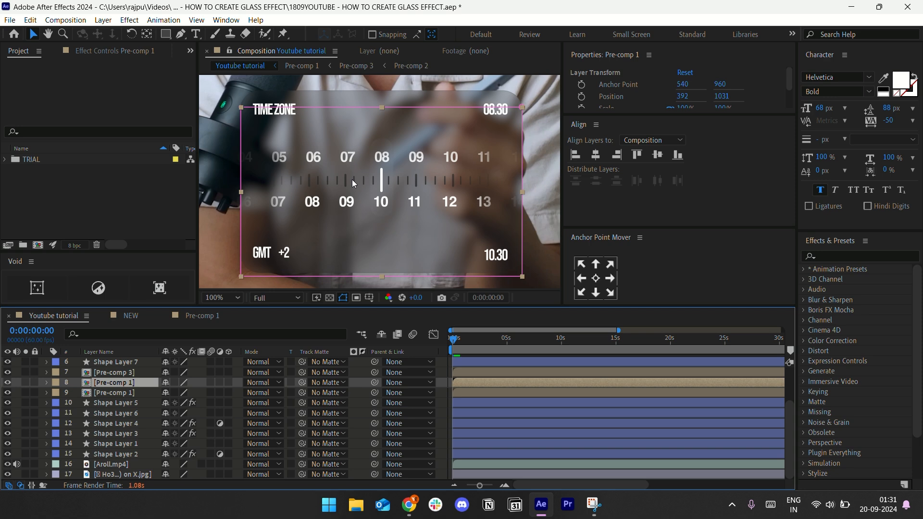
{"action": "left_click", "coordinate": [208, 316]}
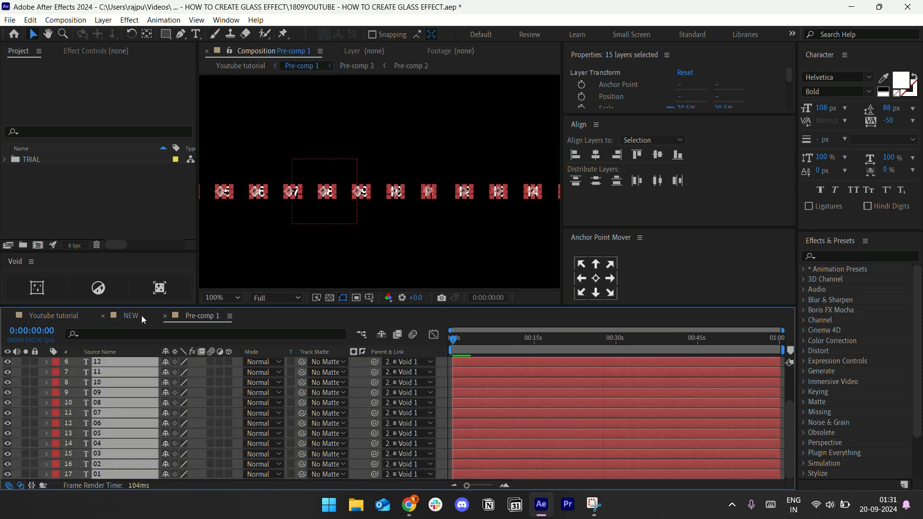
{"action": "left_click", "coordinate": [132, 316]}
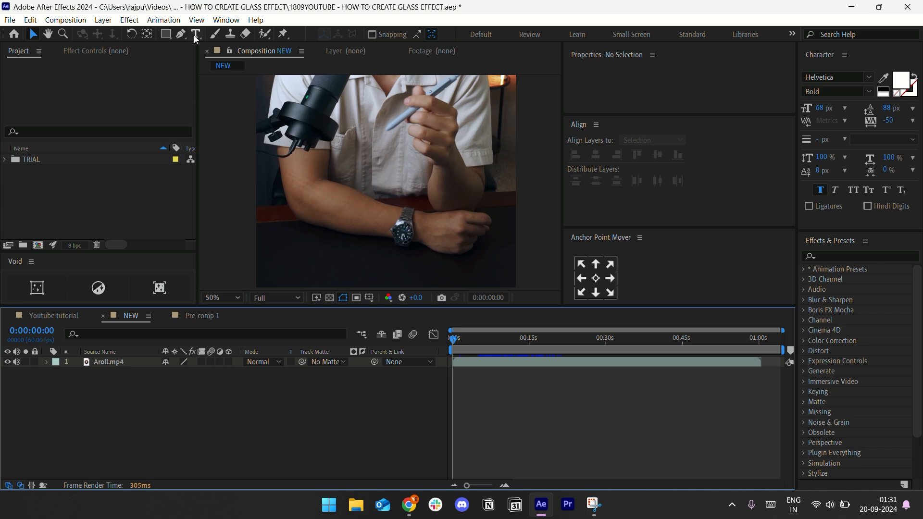
- Draw a rounded rectangle about 874 by 478 pixels over the lower part of the footage as a new shape layer
{"action": "key", "text": "q"}
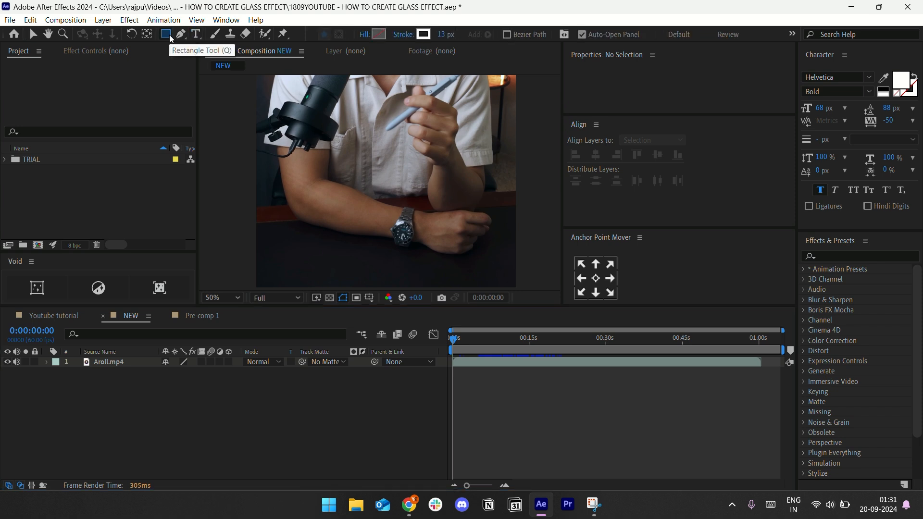
{"action": "left_click_drag", "start_coordinate": [169, 35], "coordinate": [193, 51]}
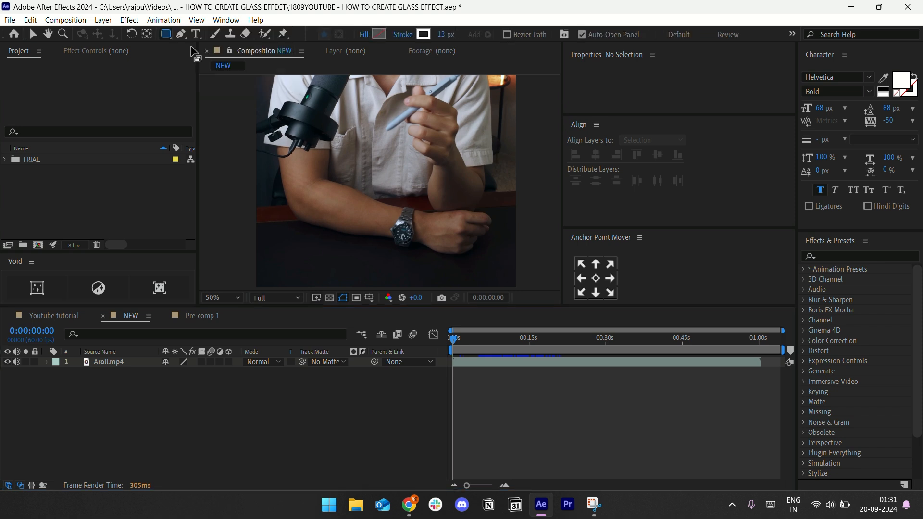
{"action": "left_click", "coordinate": [209, 418]}
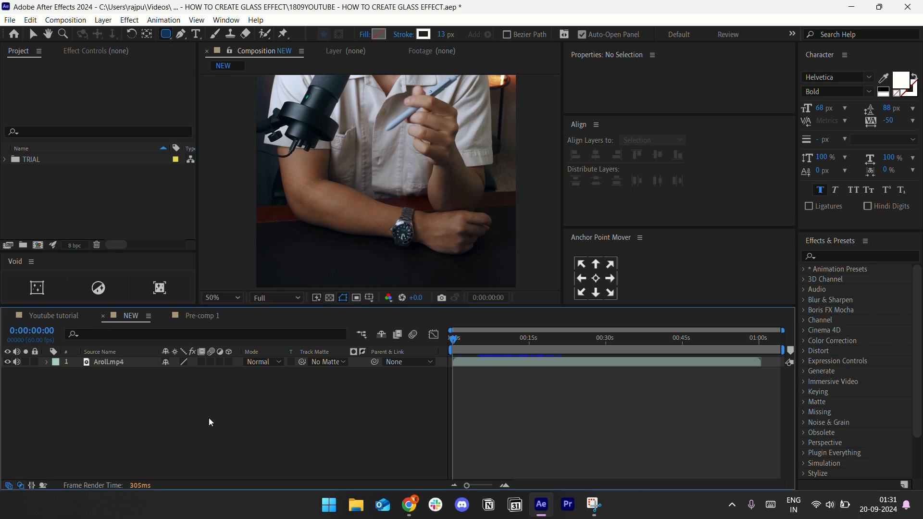
{"action": "left_click_drag", "start_coordinate": [279, 150], "coordinate": [489, 265]}
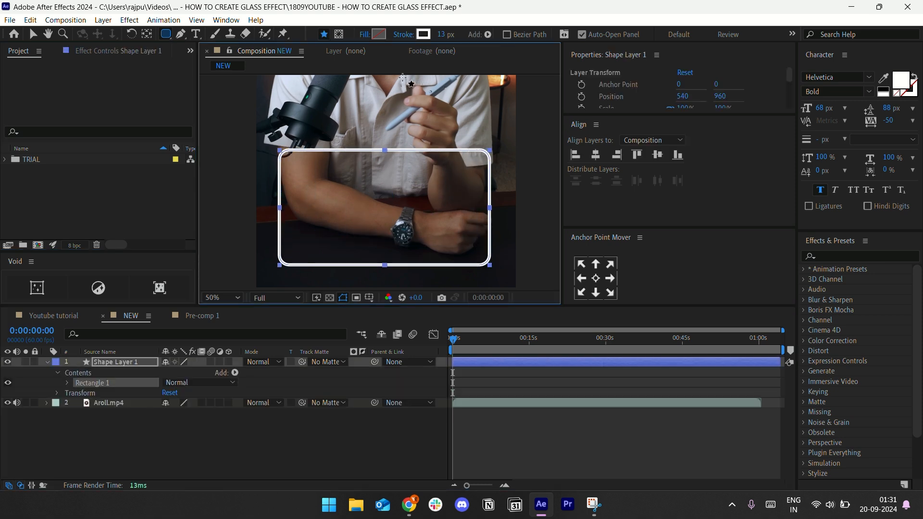
- Give the rounded rectangle a solid color fill at 100% opacity
{"action": "left_click", "coordinate": [361, 38]}
{"action": "left_click", "coordinate": [421, 217]}
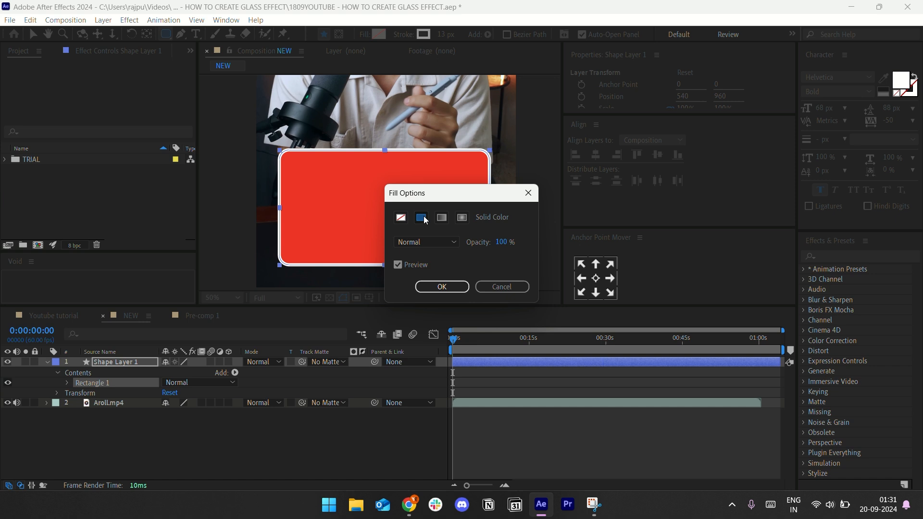
{"action": "left_click", "coordinate": [442, 287]}
{"action": "left_click", "coordinate": [442, 35]}
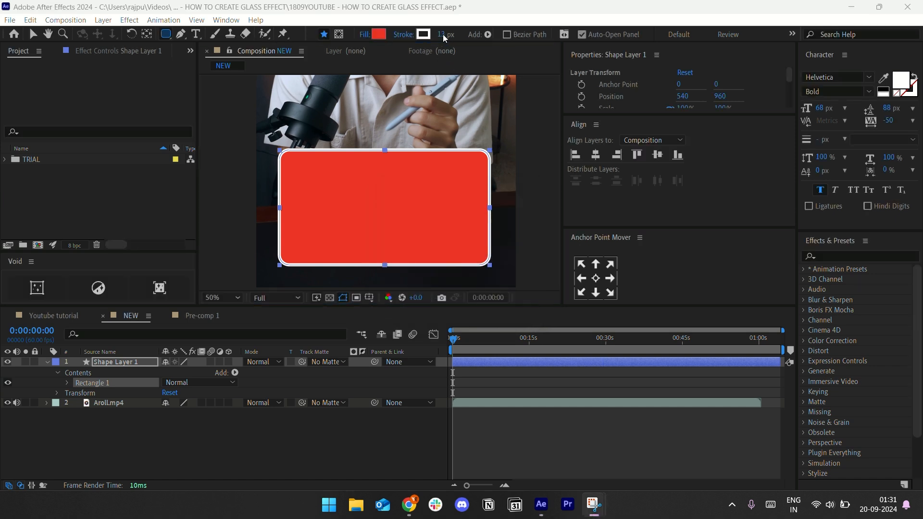
- Unlink the rectangle path's size proportions and set its size to 874 by 528
{"action": "left_click", "coordinate": [66, 383]}
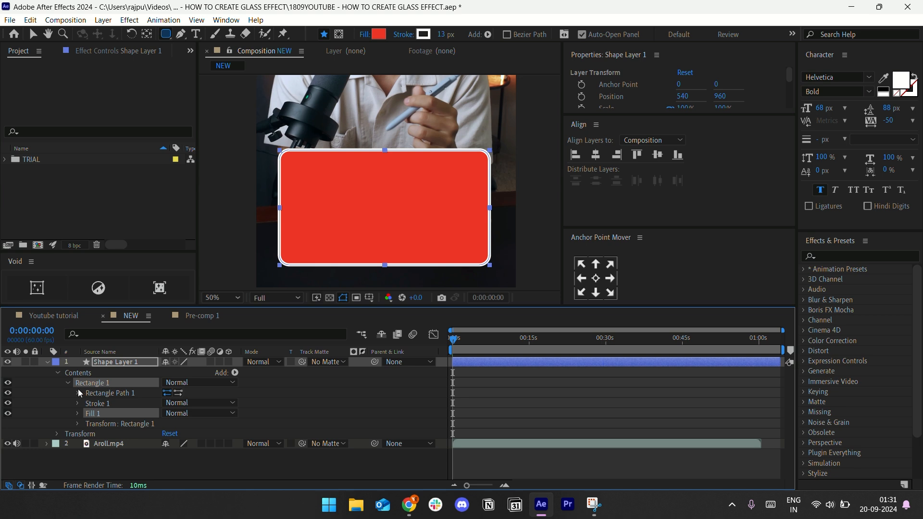
{"action": "left_click", "coordinate": [78, 394]}
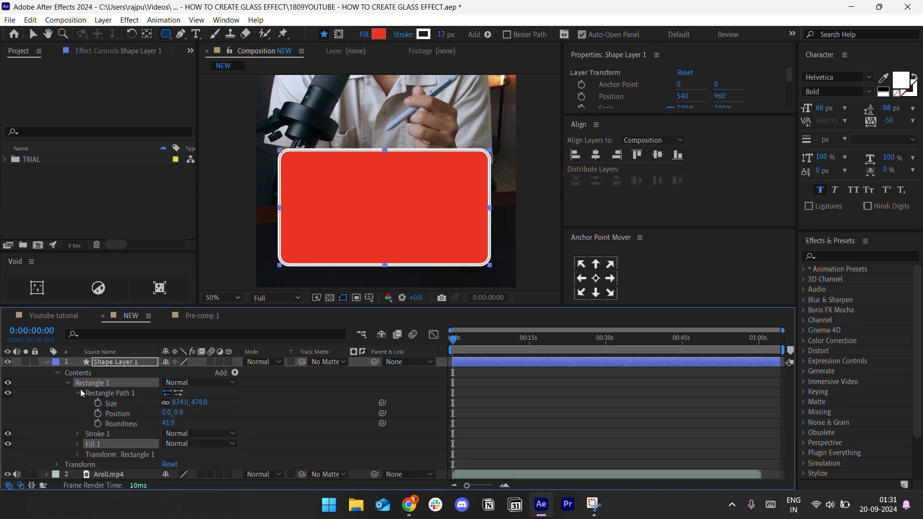
{"action": "left_click", "coordinate": [166, 402]}
{"action": "left_click_drag", "start_coordinate": [199, 402], "coordinate": [227, 404]}
- Center the rectangle horizontally in the composition and move it slightly upward over the footage
{"action": "left_click", "coordinate": [596, 154]}
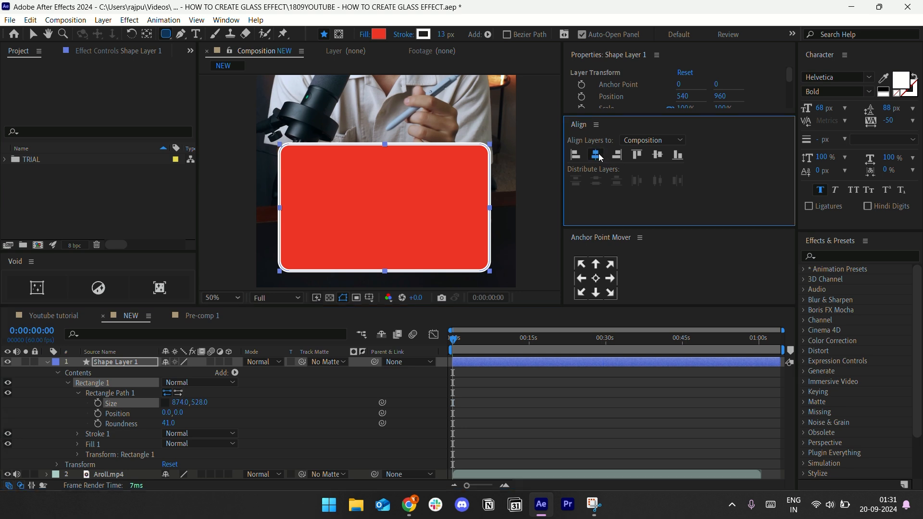
{"action": "left_click", "coordinate": [32, 34]}
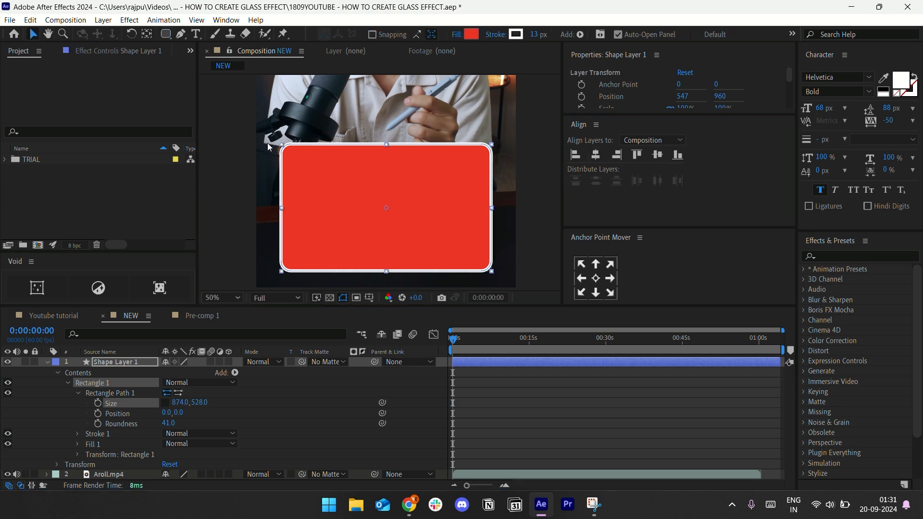
{"action": "mouse_move", "coordinate": [408, 239]}
{"action": "left_mouse_down"}
{"action": "mouse_move", "coordinate": [405, 219]}
{"action": "mouse_move", "coordinate": [406, 227]}
{"action": "left_mouse_up"}
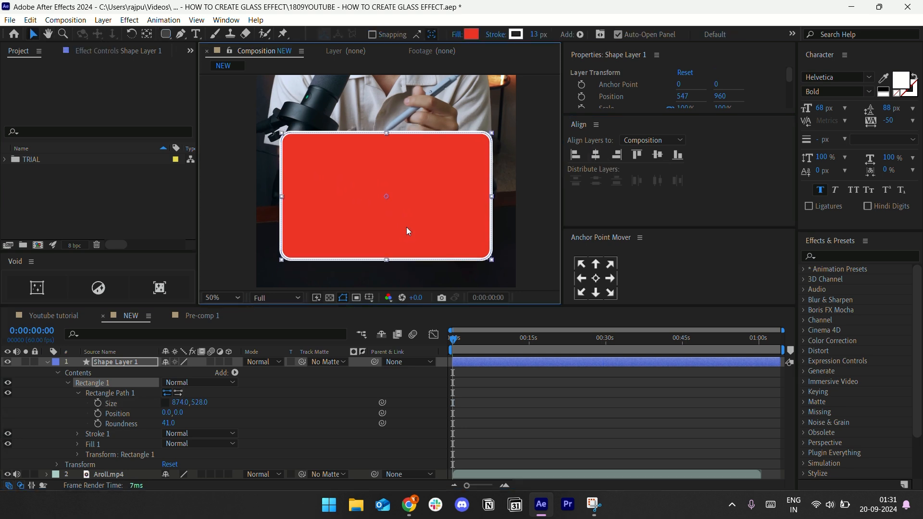
{"action": "left_click", "coordinate": [48, 362]}
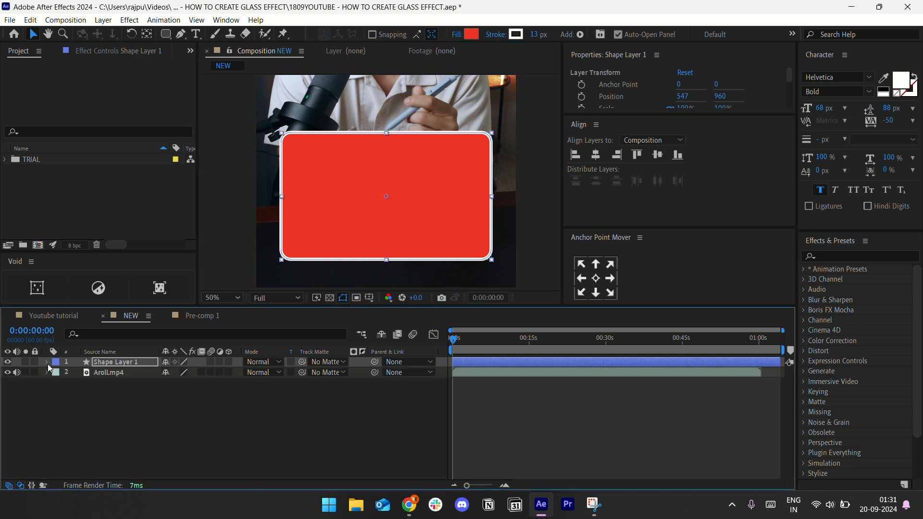
- Turn Shape Layer 1 into an adjustment layer and apply Gaussian Blur with a blurriness of 35.5
{"action": "left_click", "coordinate": [219, 361]}
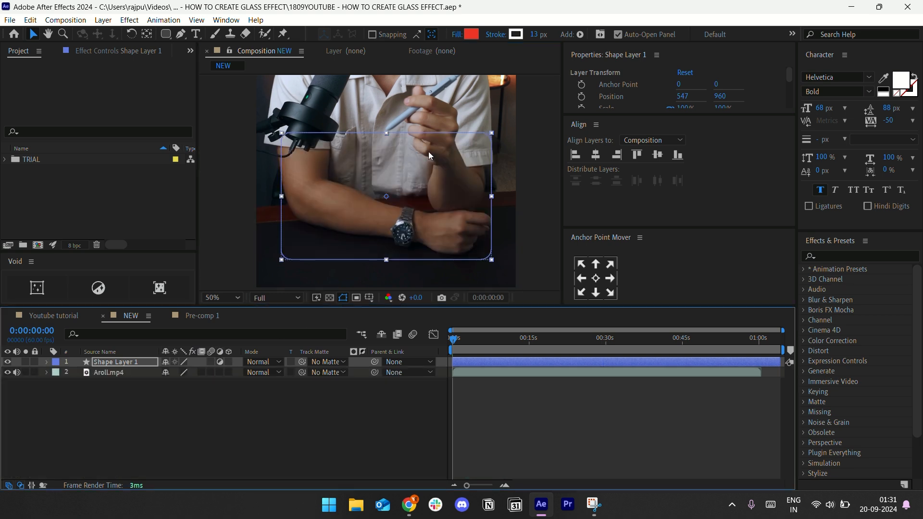
{"action": "key", "text": "ctrl+space"}
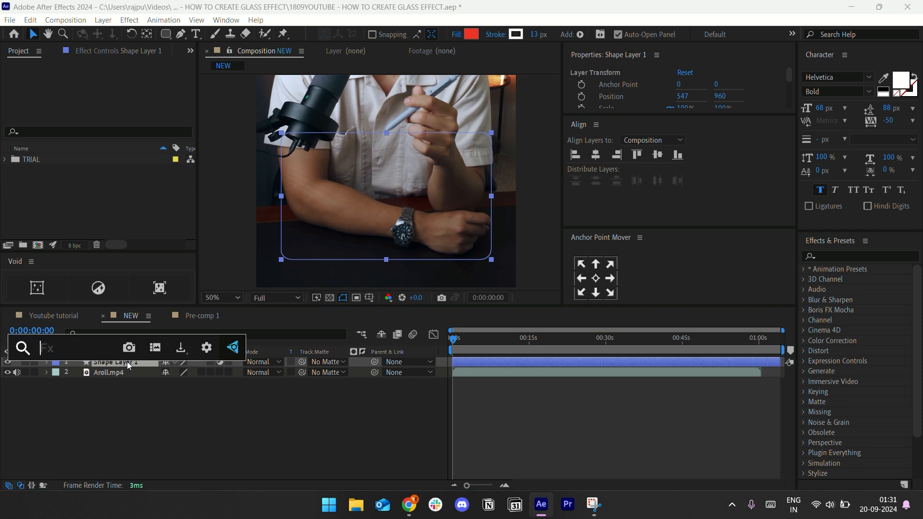
{"action": "type", "text": "ga"}
{"action": "left_click", "coordinate": [94, 387]}
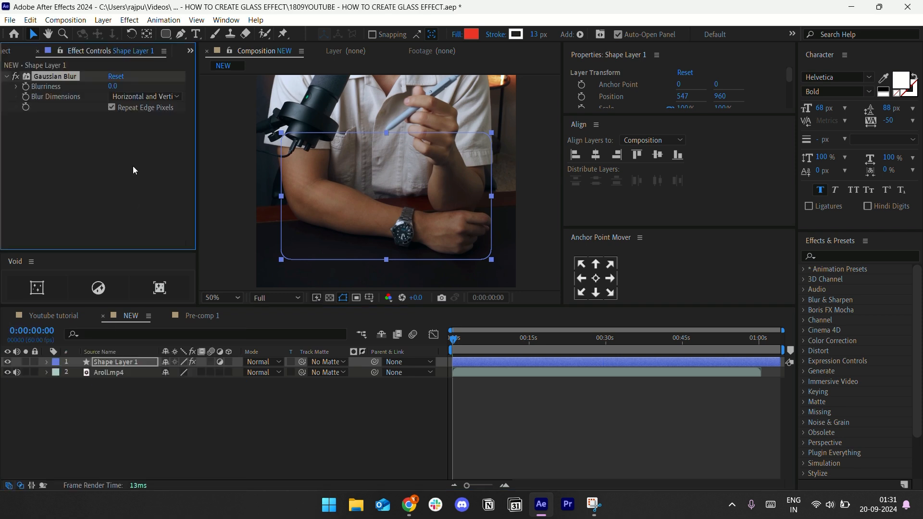
{"action": "left_click_drag", "start_coordinate": [110, 92], "coordinate": [337, 97]}
{"action": "left_click", "coordinate": [489, 435]}
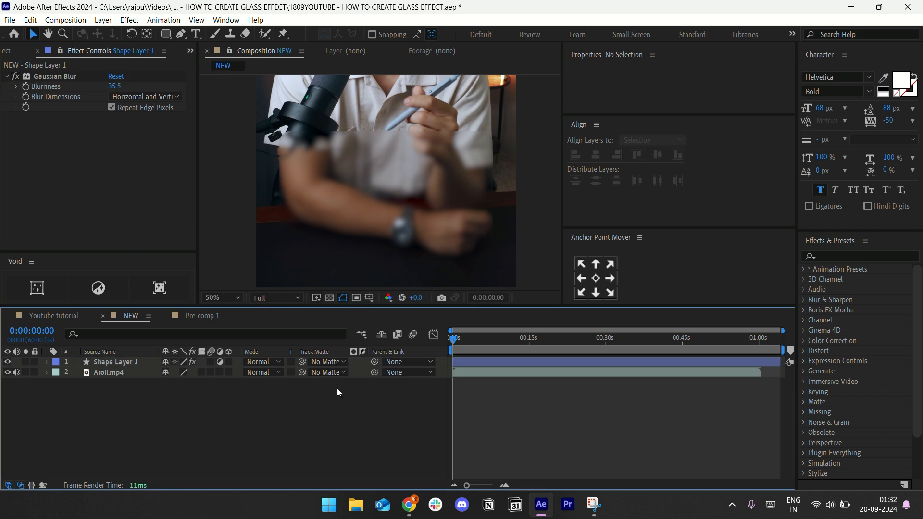
- Set the Gaussian Blur's blurriness to 42.4 and move the card up to position 547, 912
{"action": "left_click", "coordinate": [100, 363]}
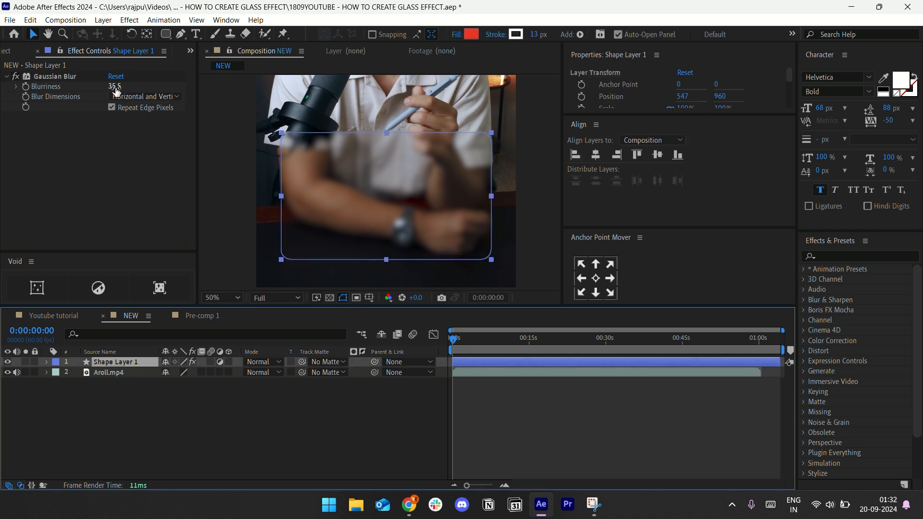
{"action": "left_click_drag", "start_coordinate": [116, 91], "coordinate": [149, 91]}
{"action": "left_click_drag", "start_coordinate": [436, 214], "coordinate": [438, 208]}
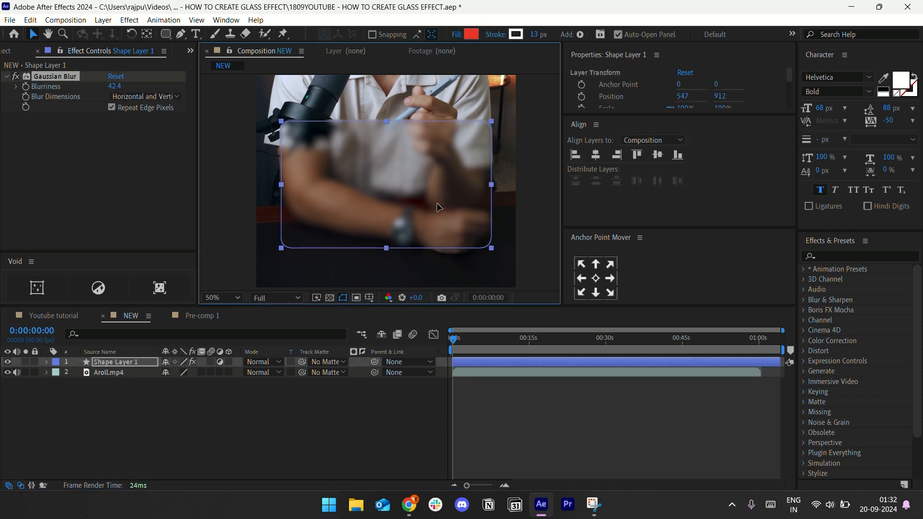
{"action": "left_click", "coordinate": [507, 398]}
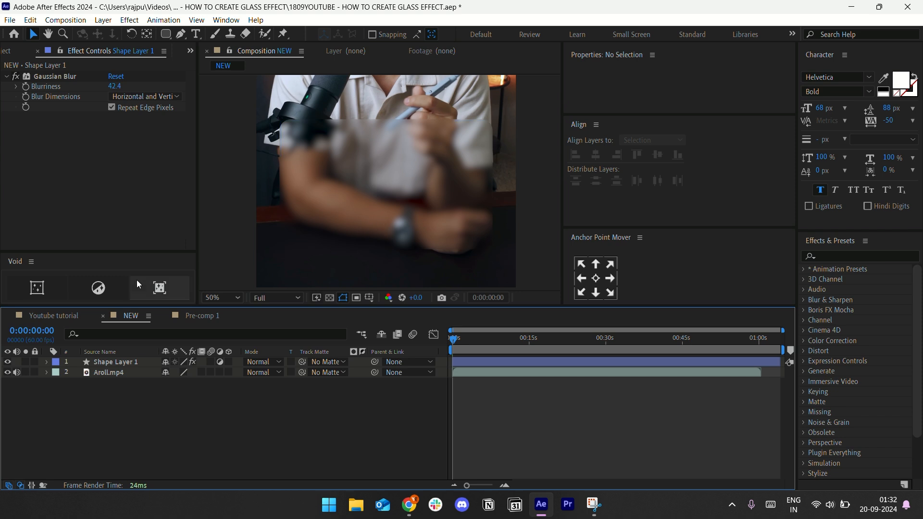
- Check the reference card in Miro, return to After Effects, and duplicate Shape Layer 1 as a regular shape layer without the Gaussian Blur
{"action": "left_click", "coordinate": [409, 505]}
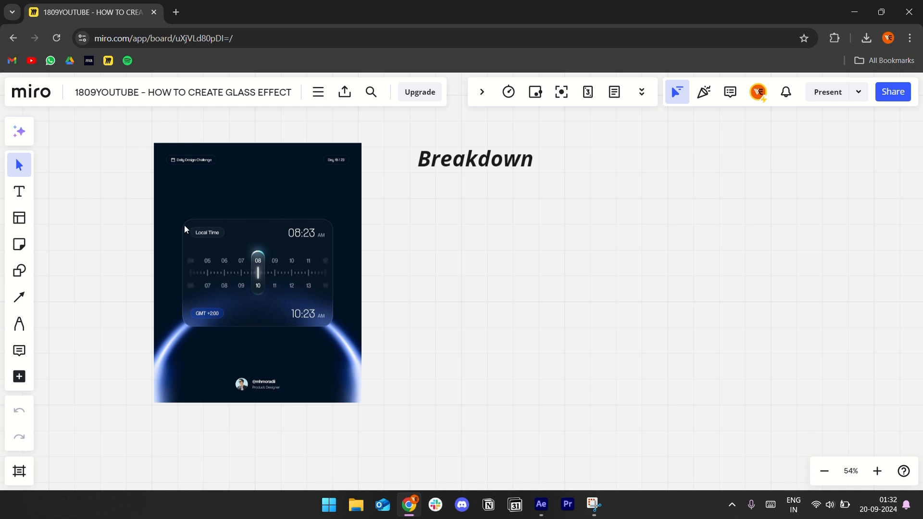
{"action": "left_click", "coordinate": [540, 504]}
{"action": "left_click", "coordinate": [113, 362]}
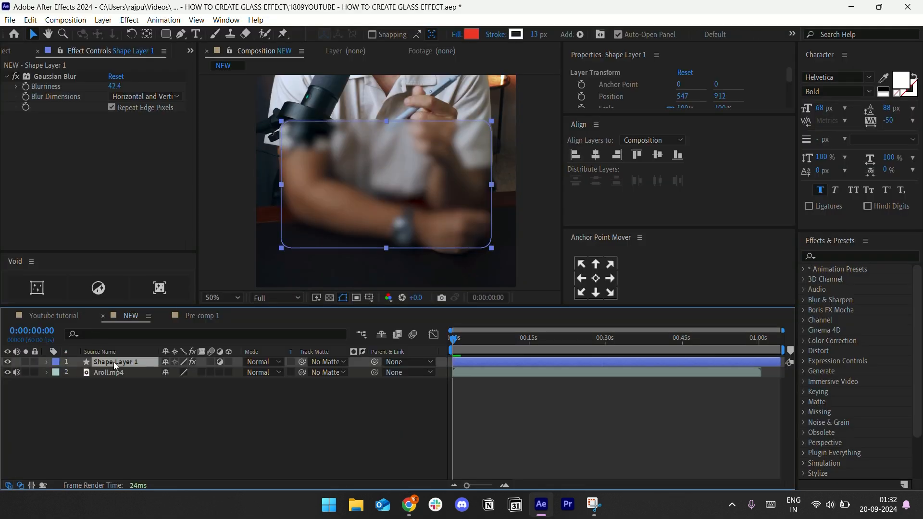
{"action": "key", "text": "ctrl+d"}
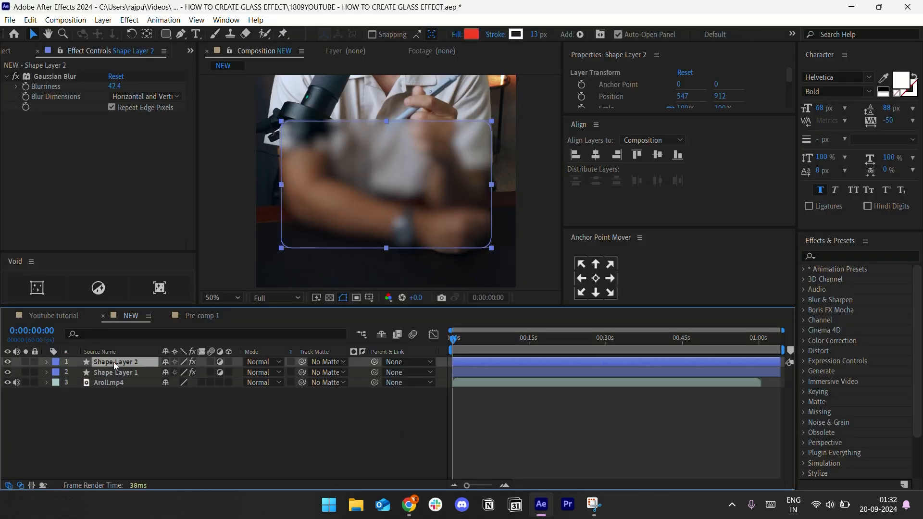
{"action": "left_click", "coordinate": [220, 362]}
{"action": "left_click", "coordinate": [73, 76]}
{"action": "key", "text": "Delete"}
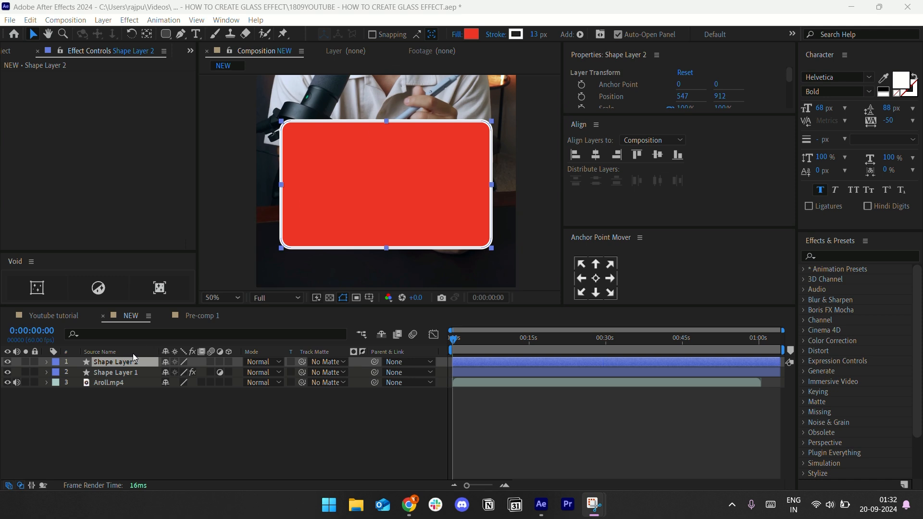
- Set the fill opacity of Shape Layer 2's rectangle to 0%
{"action": "left_click", "coordinate": [44, 362]}
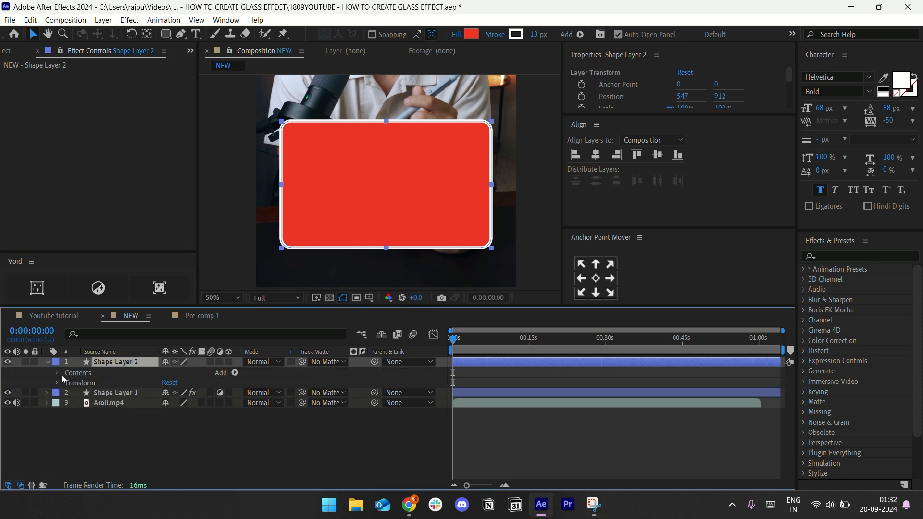
{"action": "left_click", "coordinate": [59, 372]}
{"action": "left_click", "coordinate": [68, 383]}
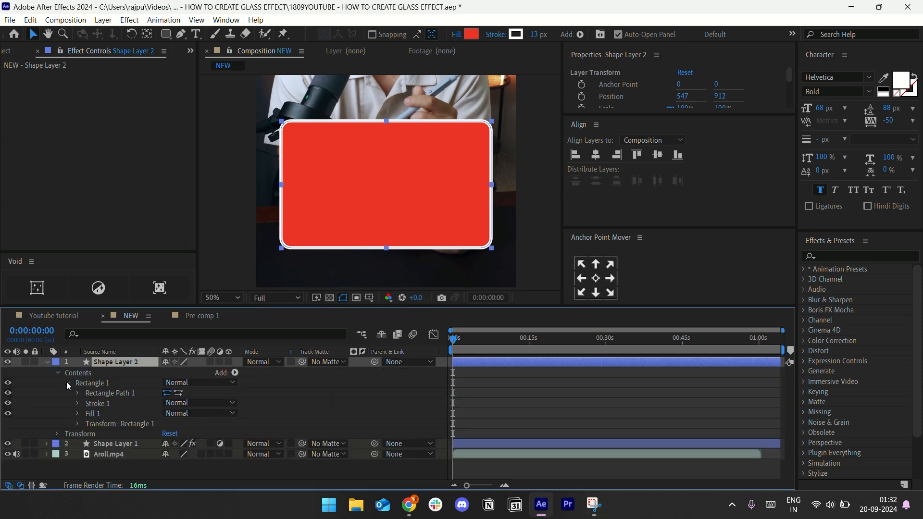
{"action": "left_click", "coordinate": [78, 411]}
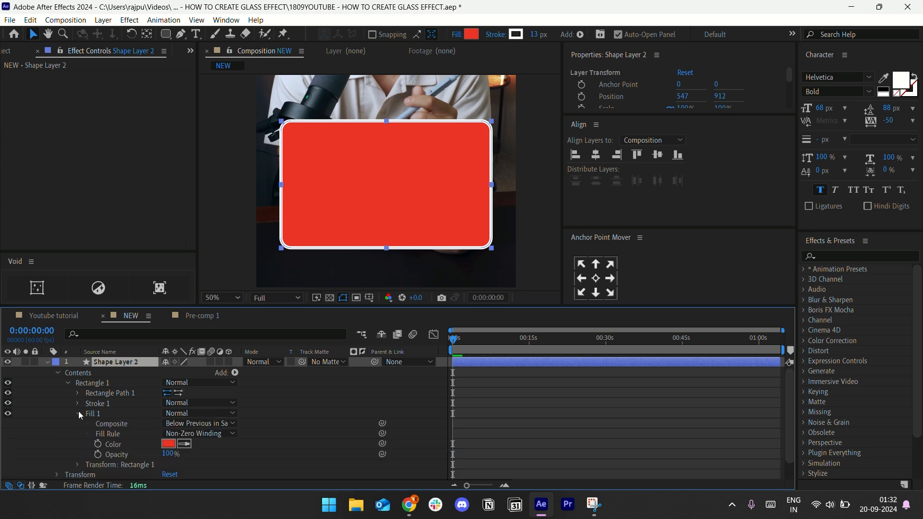
{"action": "scroll", "coordinate": [150, 447], "scroll_direction": "down", "scroll_amount": 1}
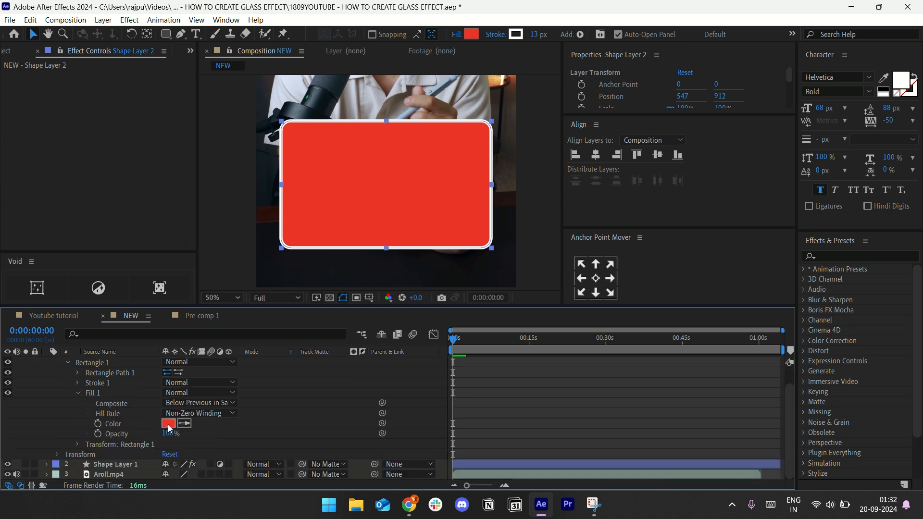
{"action": "left_click_drag", "start_coordinate": [167, 433], "coordinate": [37, 415]}
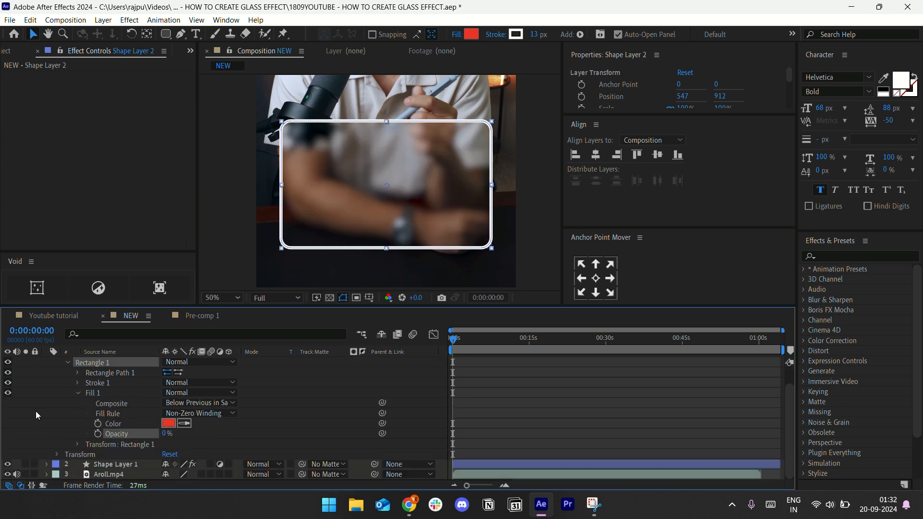
- Set the Shape Layer 2 rectangle's stroke width to 1 and its stroke color to a dark gray
{"action": "left_click", "coordinate": [78, 384]}
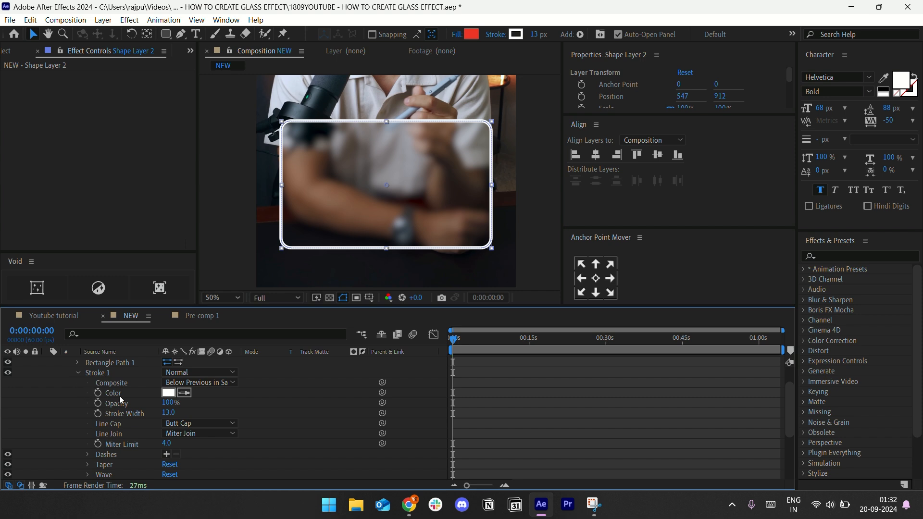
{"action": "left_click_drag", "start_coordinate": [169, 412], "coordinate": [161, 414]}
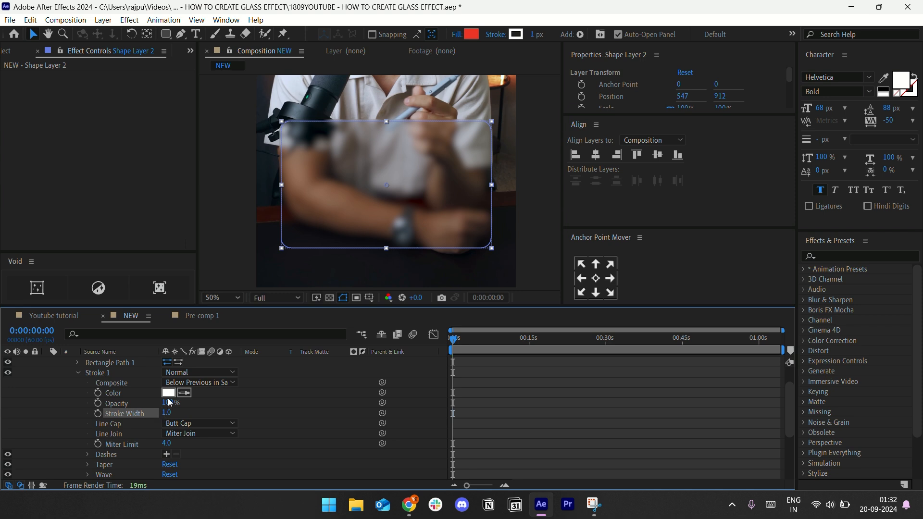
{"action": "left_click", "coordinate": [168, 393]}
{"action": "left_click_drag", "start_coordinate": [282, 376], "coordinate": [199, 409]}
{"action": "left_click", "coordinate": [517, 281]}
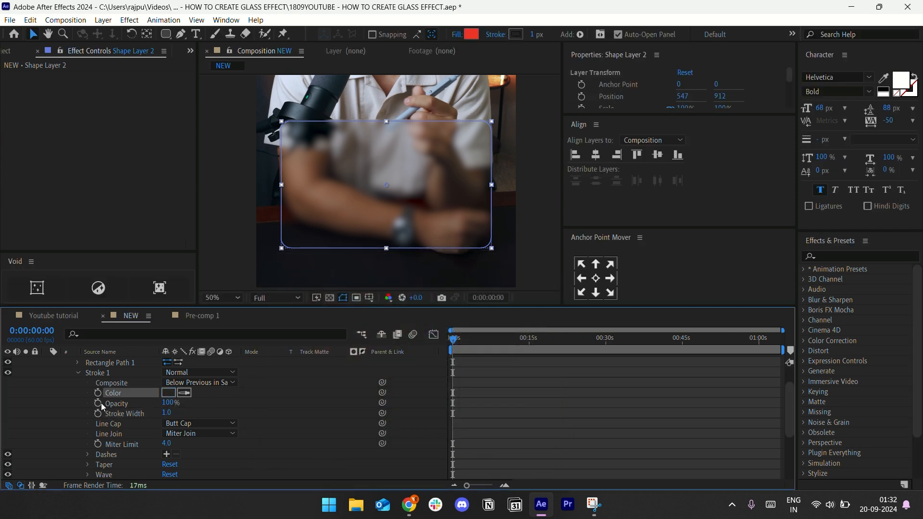
- Lower the opacity of Shape Layer 2 to 61% to soften the card outline
{"action": "scroll", "coordinate": [58, 379], "scroll_direction": "up", "scroll_amount": 1}
{"action": "left_click", "coordinate": [46, 361]}
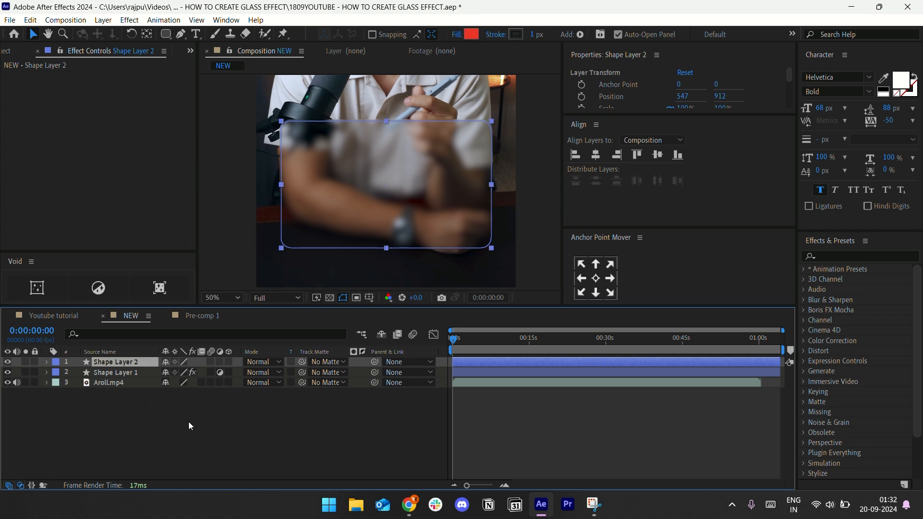
{"action": "key", "text": "t"}
{"action": "left_click_drag", "start_coordinate": [165, 375], "coordinate": [144, 374]}
{"action": "left_click", "coordinate": [120, 445]}
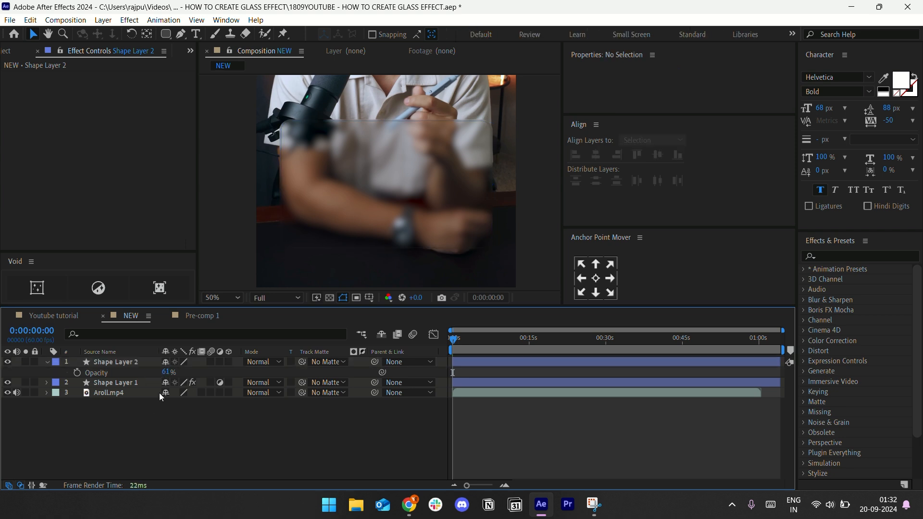
- Center Shape Layer 2's anchor point on the shape and align the layer horizontally to the composition's center
{"action": "left_click", "coordinate": [130, 361]}
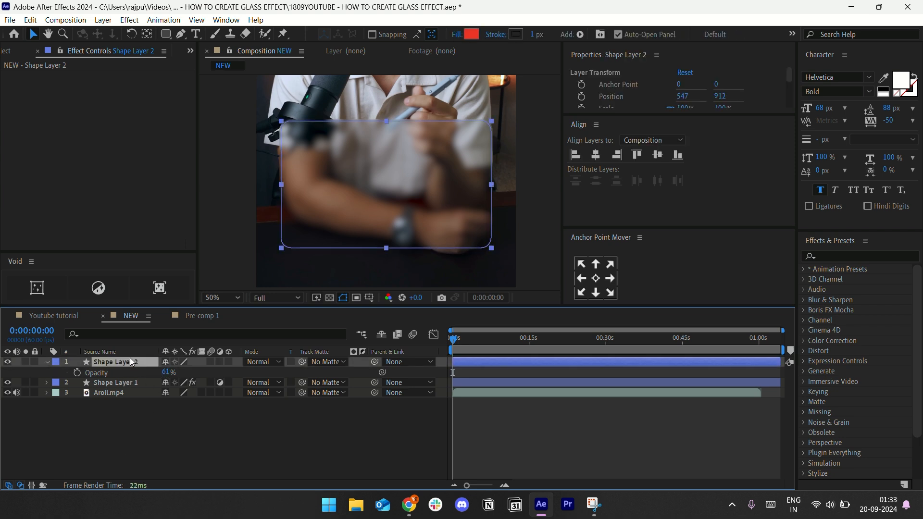
{"action": "left_click", "coordinate": [598, 281]}
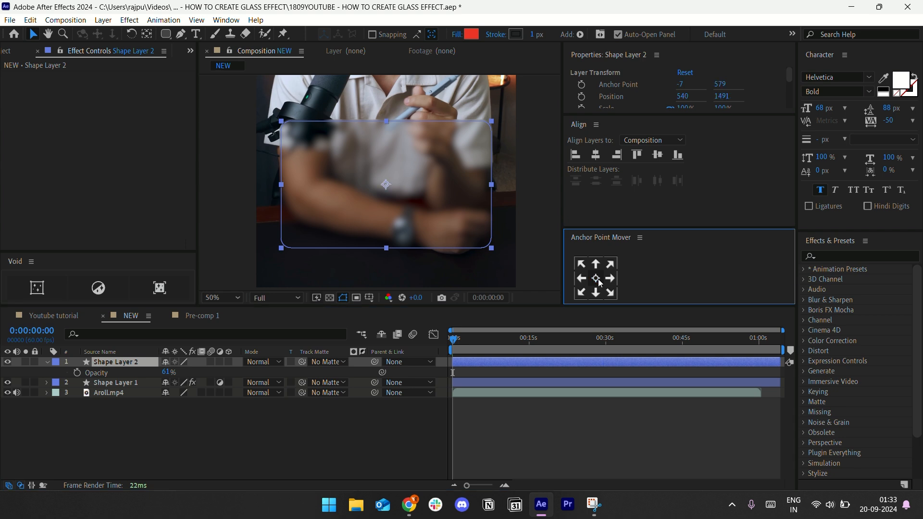
{"action": "left_click", "coordinate": [595, 155]}
{"action": "scroll", "coordinate": [430, 154], "scroll_direction": "up", "scroll_amount": 1}
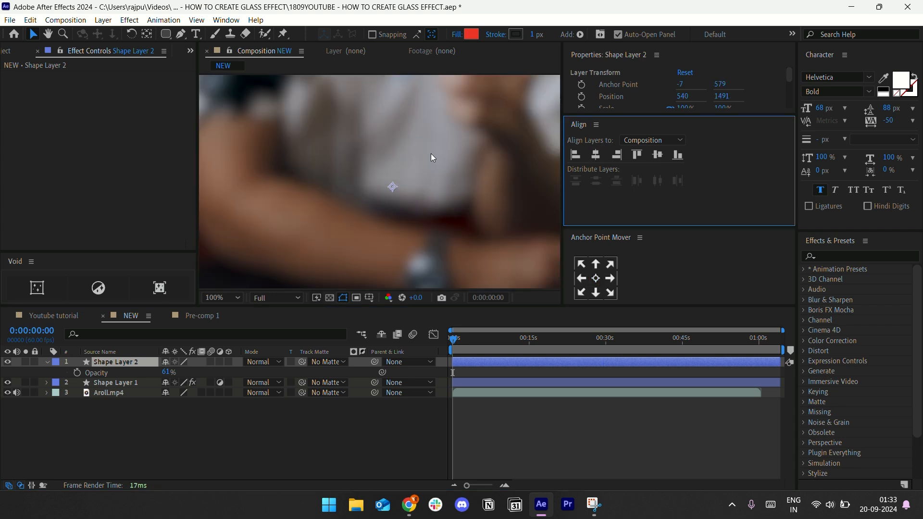
{"action": "scroll", "coordinate": [431, 154], "scroll_direction": "down", "scroll_amount": 1}
- Scale Shape Layer 2 to 101% so the outline sits slightly outside the blurred card
{"action": "key", "text": "s"}
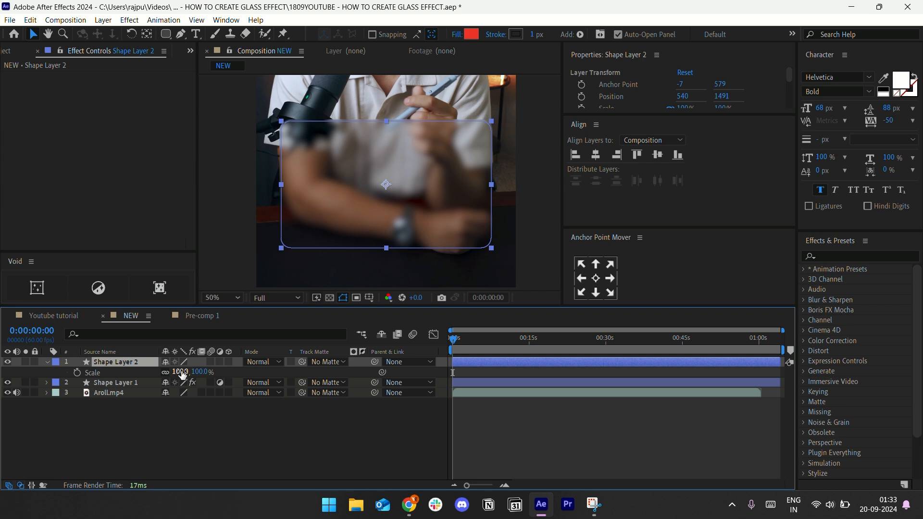
{"action": "left_click_drag", "start_coordinate": [187, 371], "coordinate": [182, 371]}
{"action": "left_click", "coordinate": [108, 434]}
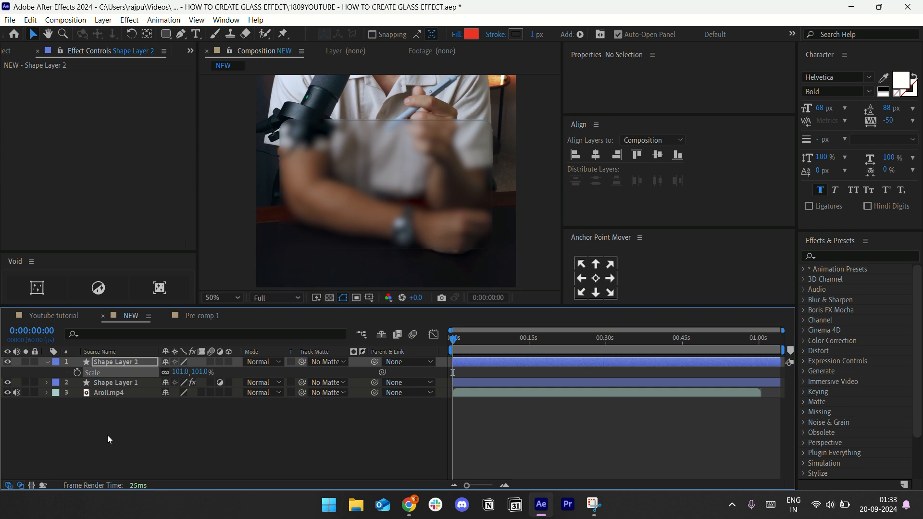
{"action": "left_click", "coordinate": [46, 362]}
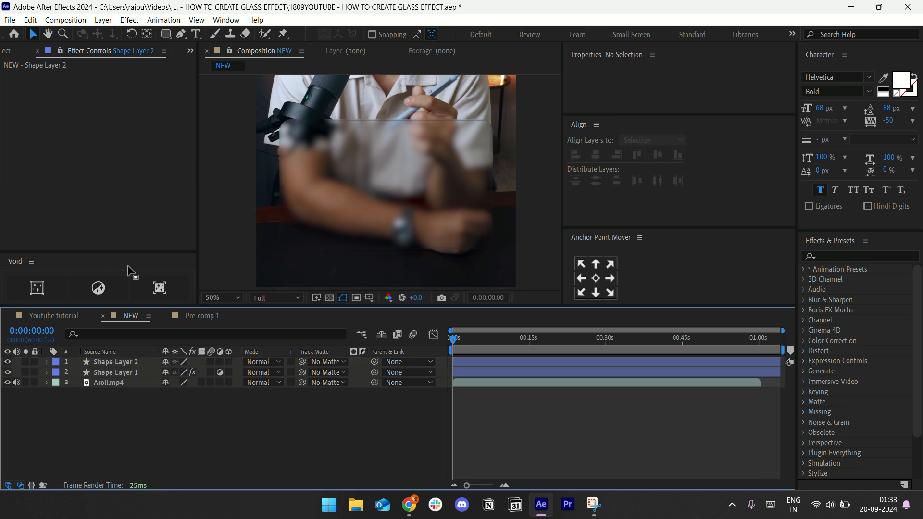
{"action": "left_click", "coordinate": [118, 362]}
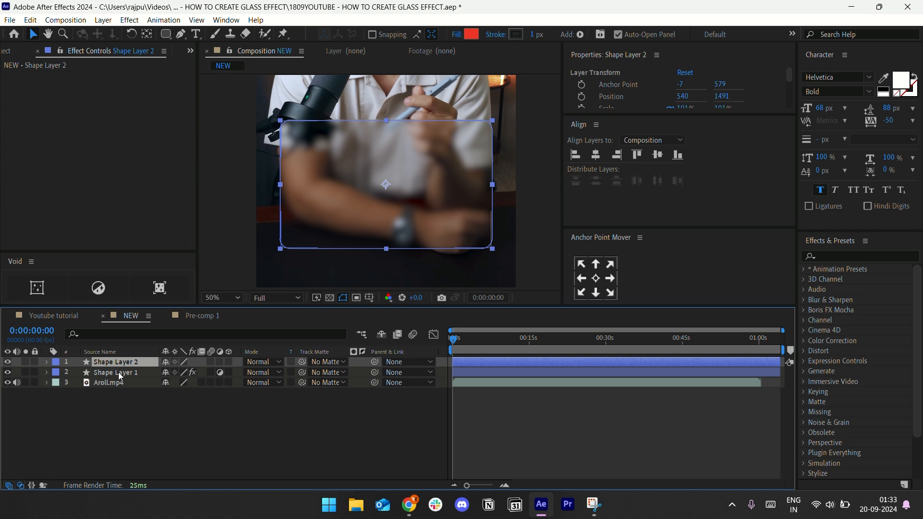
{"action": "left_click", "coordinate": [114, 410]}
- Copy Pre-comp 3 and both Pre-comp 1 layers from the Youtube tutorial composition into NEW and move them down onto the card
{"action": "left_click", "coordinate": [64, 321]}
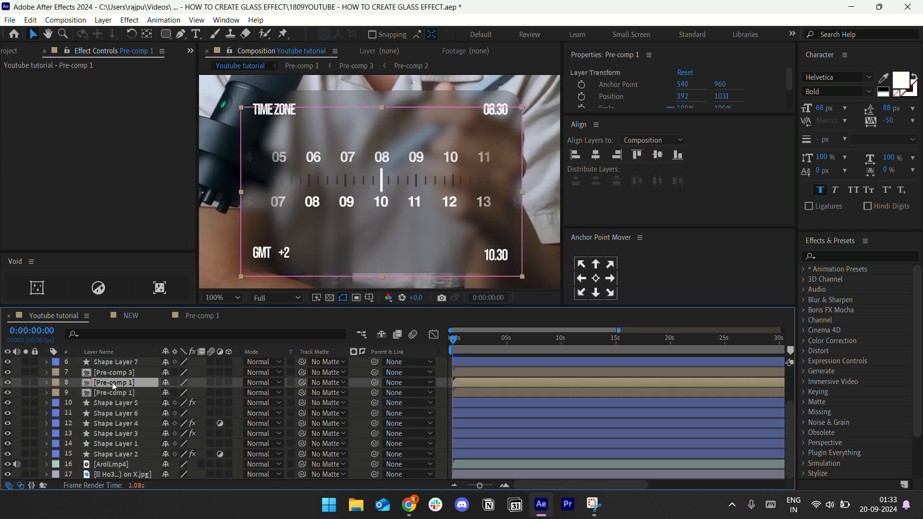
{"action": "left_click", "coordinate": [114, 368], "text": "ctrl"}
{"action": "left_click", "coordinate": [114, 393], "text": "ctrl"}
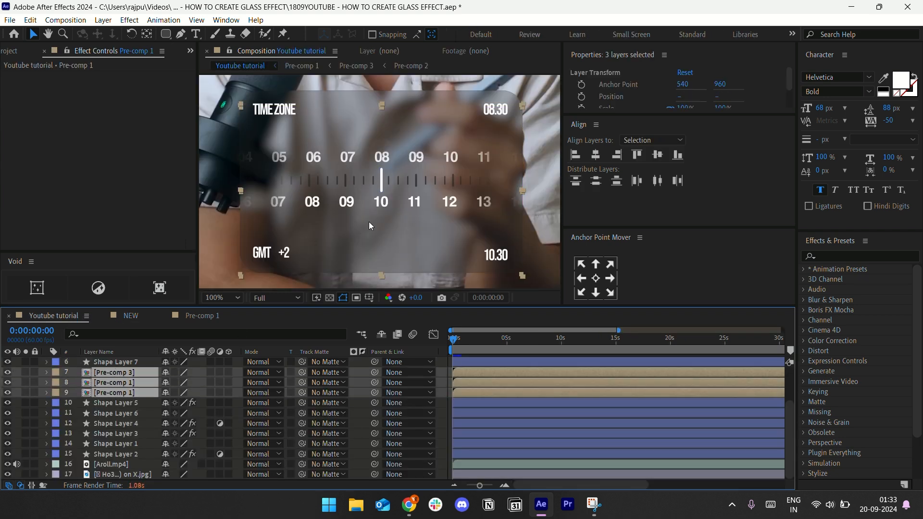
{"action": "left_click", "coordinate": [188, 316]}
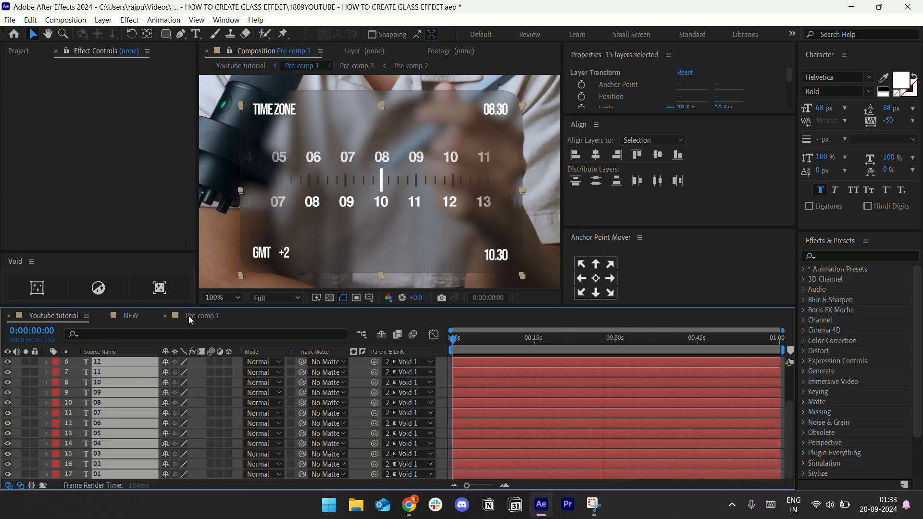
{"action": "left_click", "coordinate": [133, 316]}
{"action": "key", "text": "ctrl+v"}
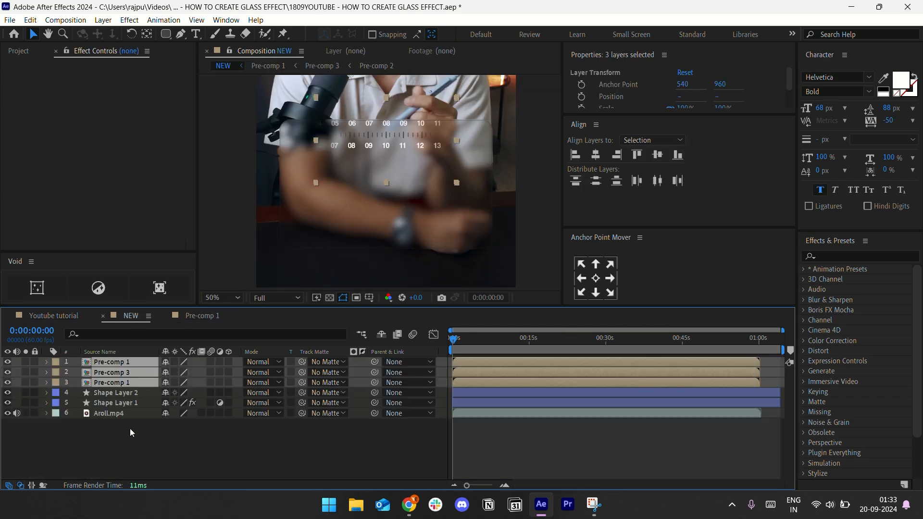
{"action": "left_click_drag", "start_coordinate": [390, 122], "coordinate": [391, 160]}
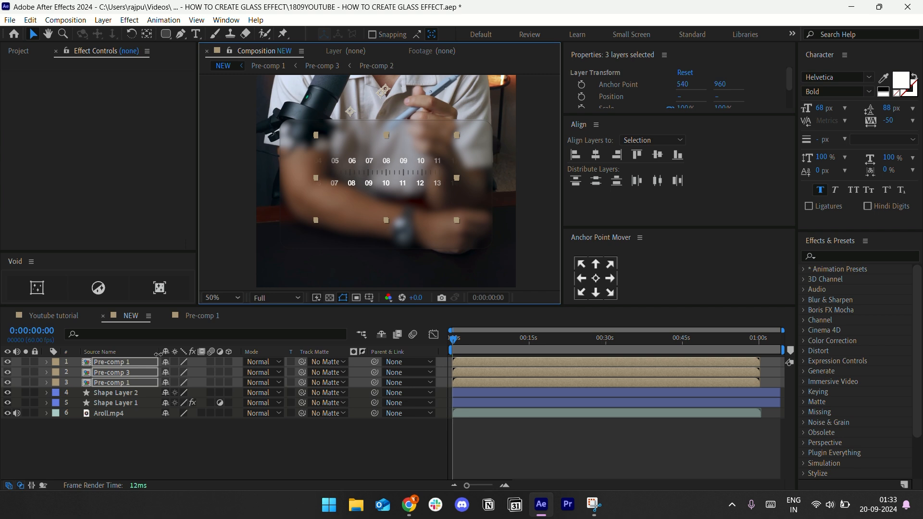
{"action": "left_click", "coordinate": [123, 436]}
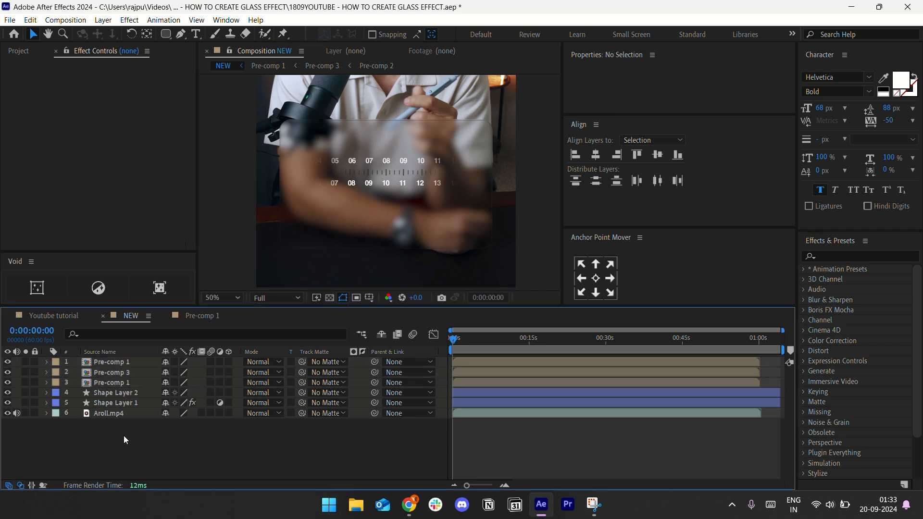
- Examine the Mask Feather setting on each of the three pre-comp layers in the NEW composition
{"action": "left_click", "coordinate": [119, 382]}
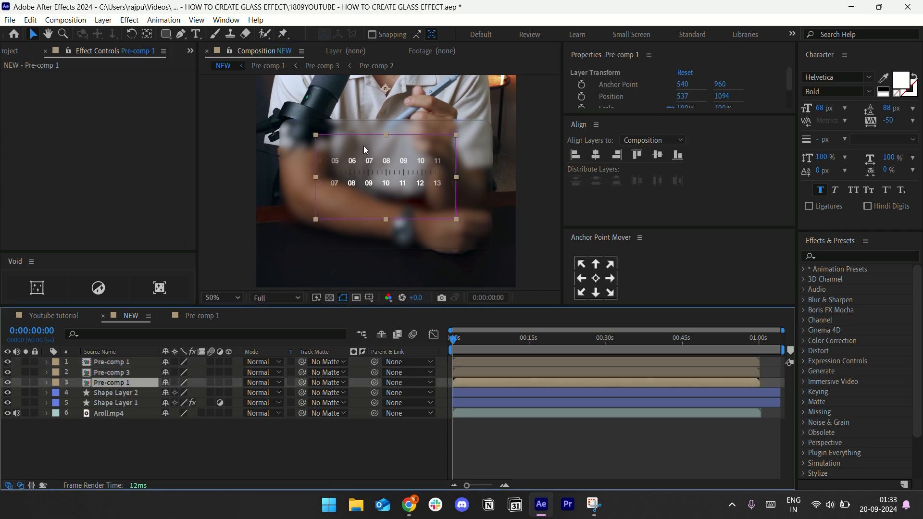
{"action": "key", "text": "f"}
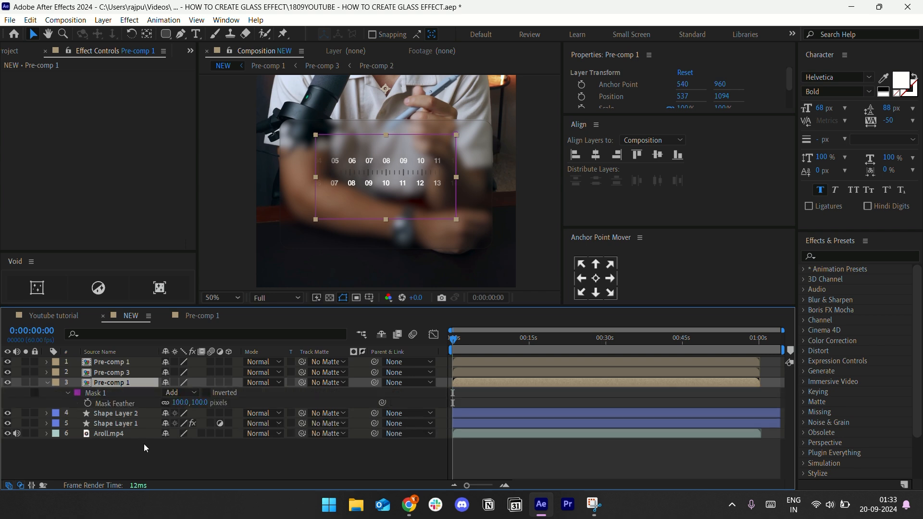
{"action": "left_click", "coordinate": [48, 382]}
{"action": "left_click", "coordinate": [112, 371]}
{"action": "key", "text": "f"}
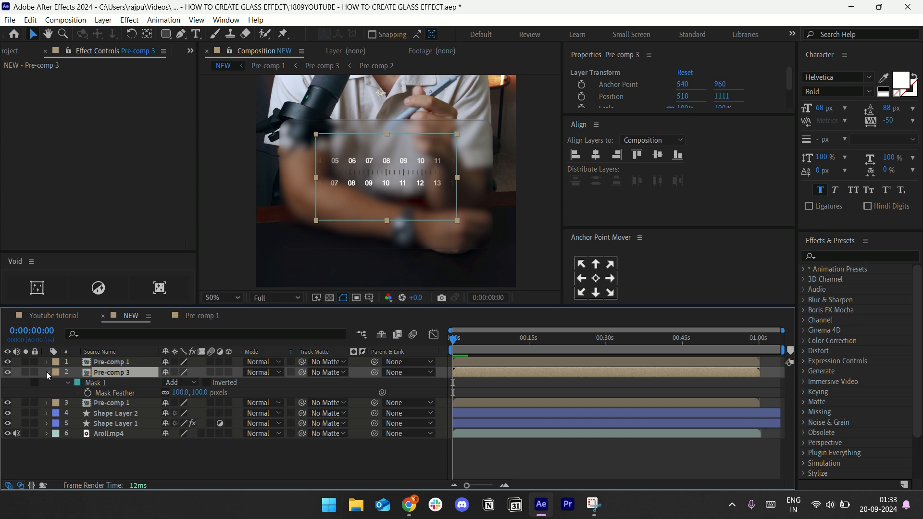
{"action": "left_click", "coordinate": [46, 372]}
{"action": "left_click", "coordinate": [119, 354]}
{"action": "left_click", "coordinate": [116, 362]}
{"action": "key", "text": "f"}
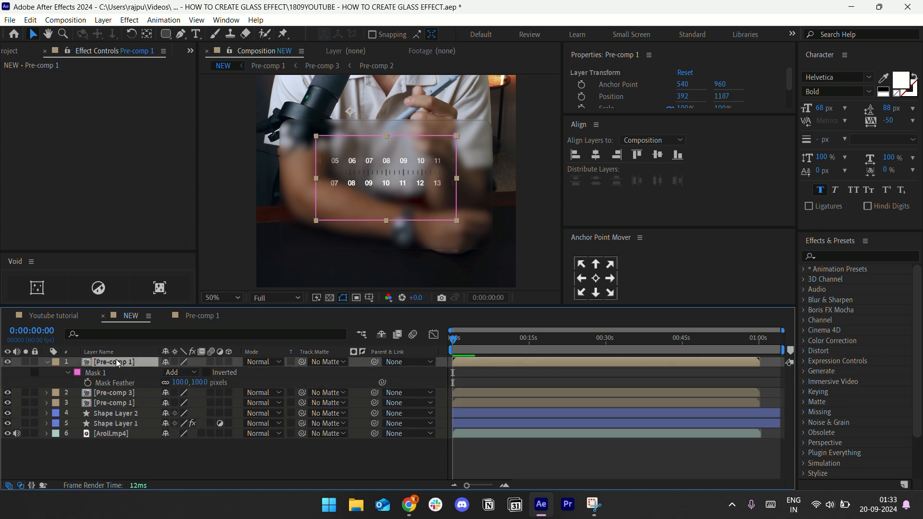
{"action": "left_click", "coordinate": [46, 362]}
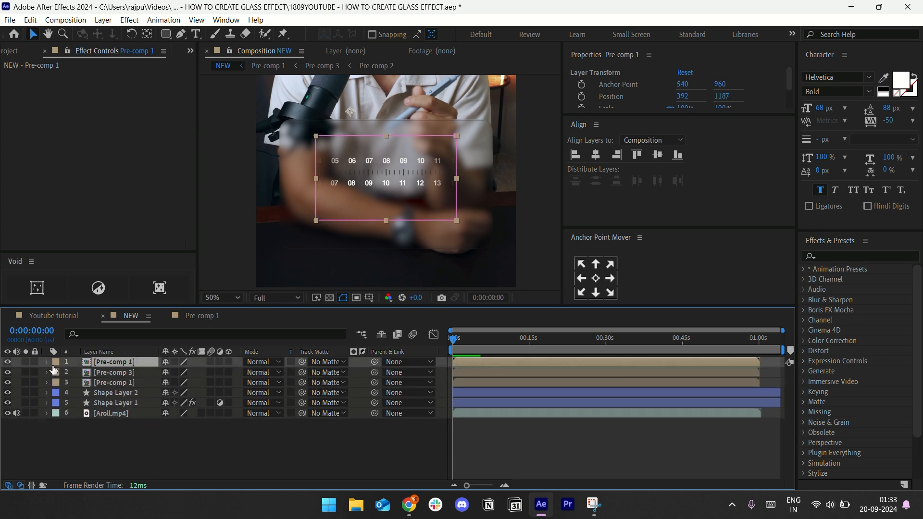
{"action": "left_click", "coordinate": [131, 425]}
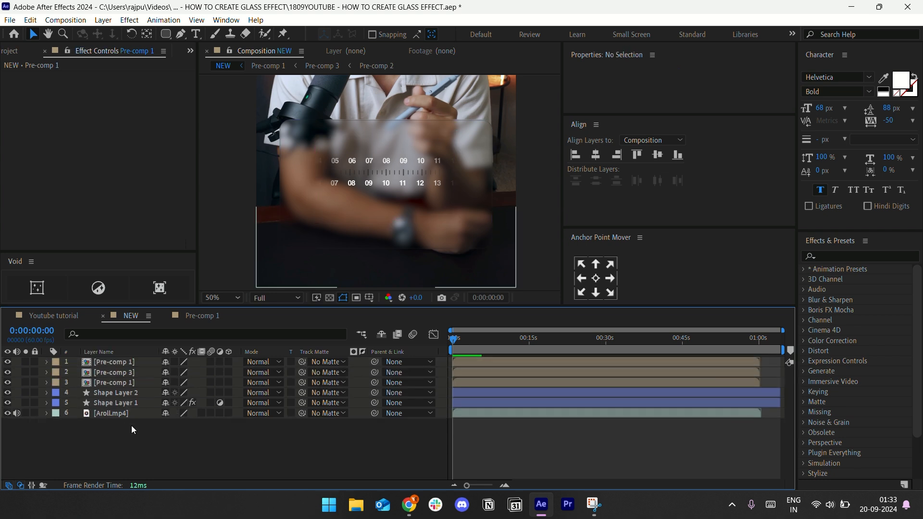
- Parent the three pre-comp layers in the NEW composition to a new Void layer
{"action": "left_click", "coordinate": [120, 383]}
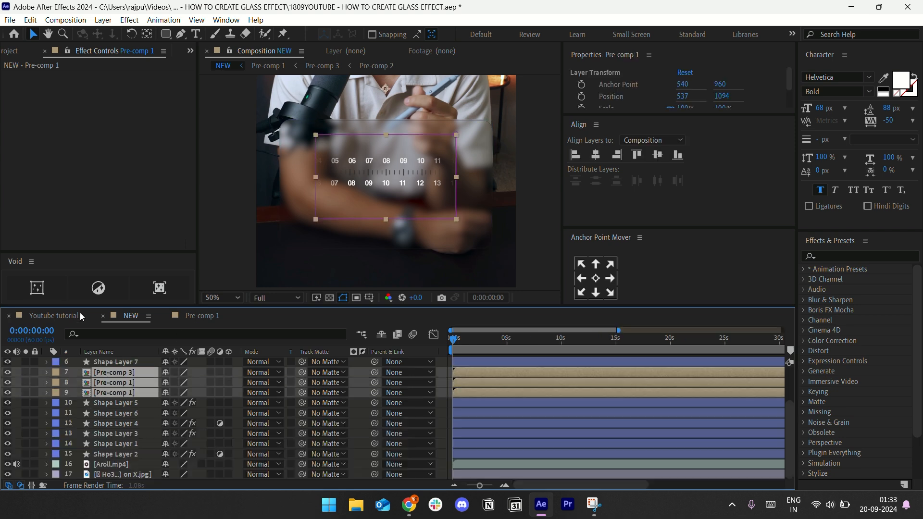
{"action": "left_click", "coordinate": [72, 316]}
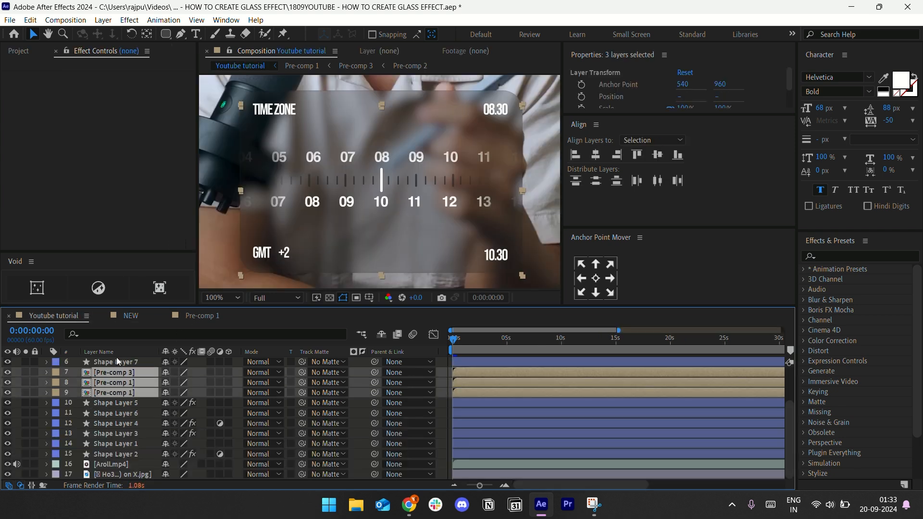
{"action": "left_click", "coordinate": [131, 316]}
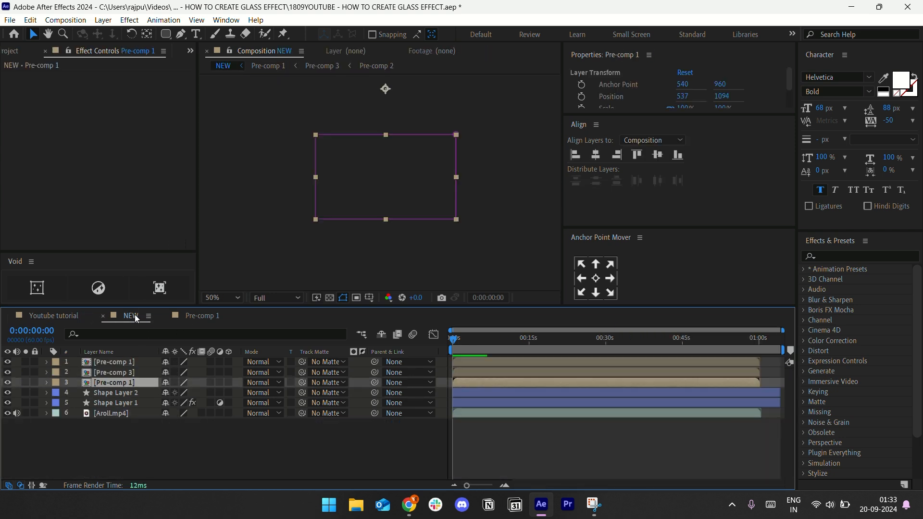
{"action": "left_click", "coordinate": [132, 363]}
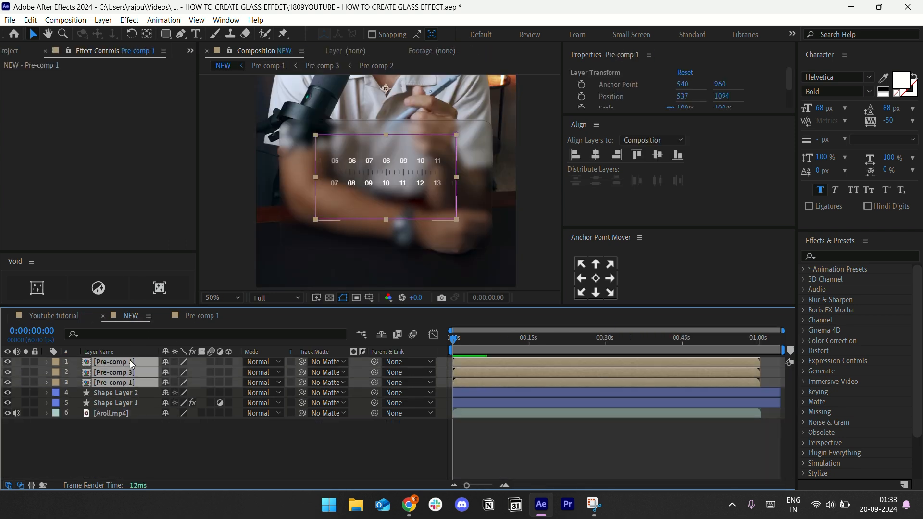
{"action": "left_click", "coordinate": [51, 290]}
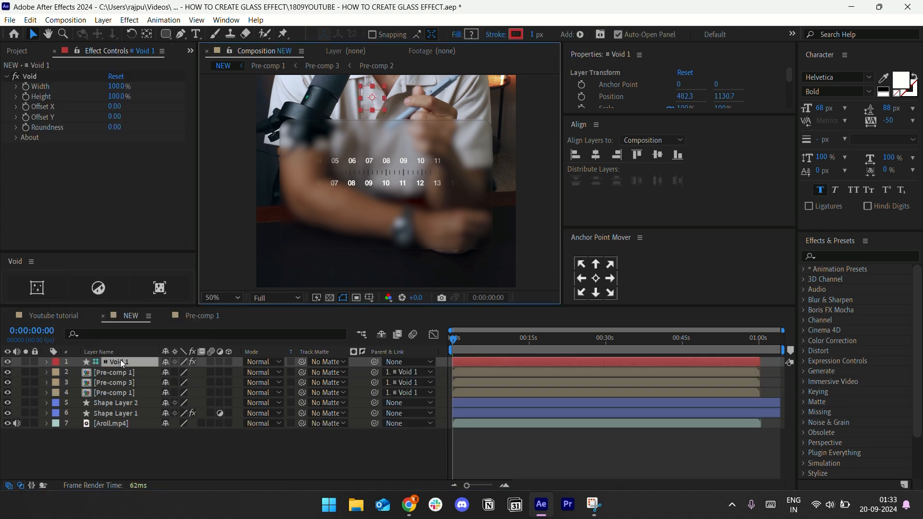
- Scale Void 1 to 158% and set its position to 475.3, 1005.7 to fit the number dial to the card
{"action": "key", "text": "s"}
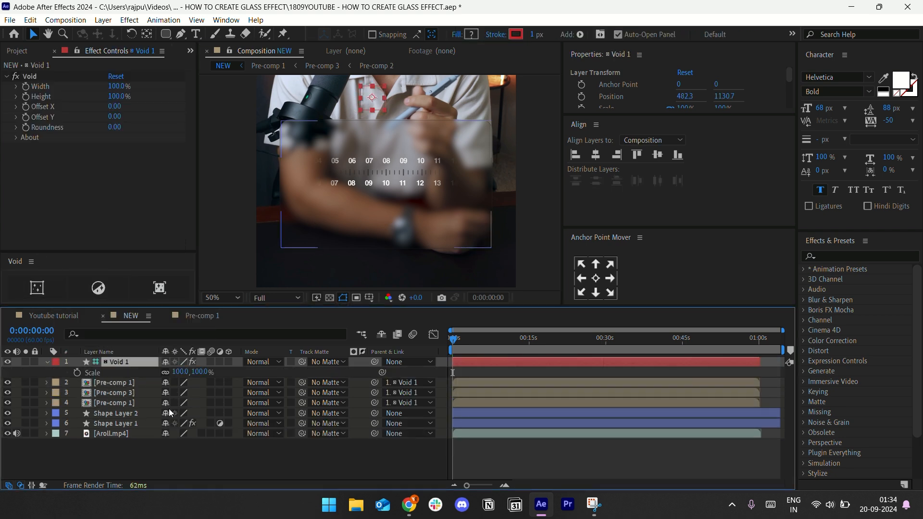
{"action": "left_click_drag", "start_coordinate": [182, 376], "coordinate": [216, 371]}
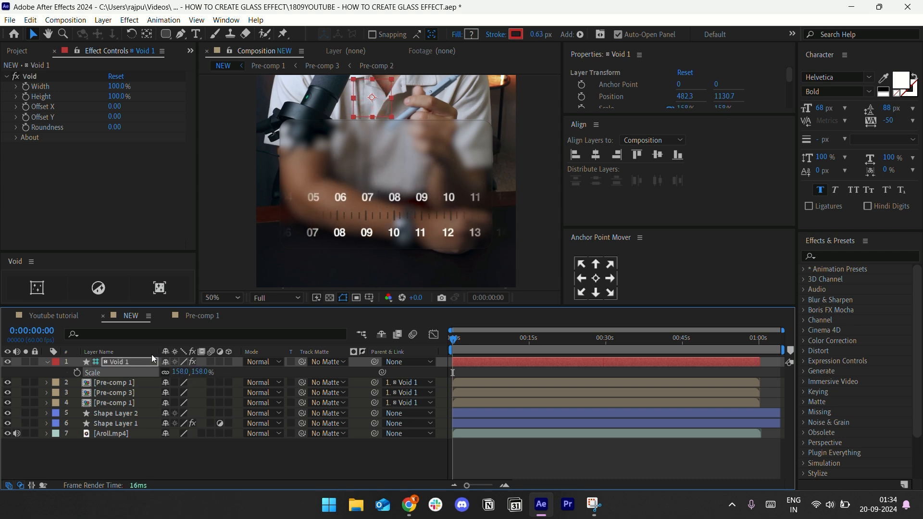
{"action": "key", "text": "p"}
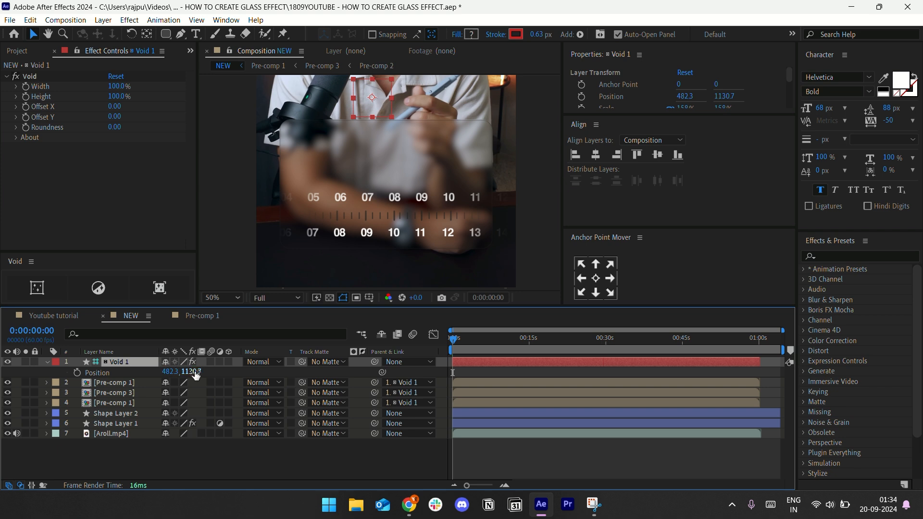
{"action": "left_click_drag", "start_coordinate": [192, 372], "coordinate": [164, 375]}
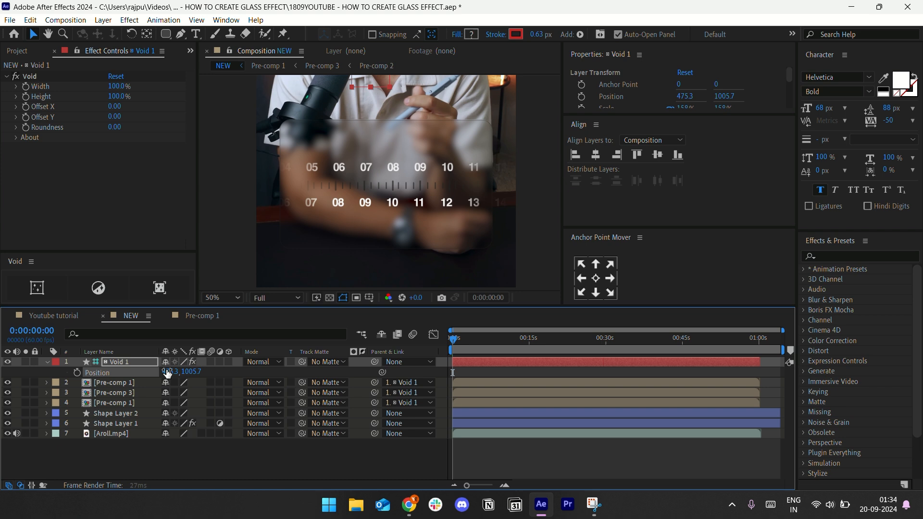
{"action": "left_click", "coordinate": [209, 371]}
{"action": "left_click", "coordinate": [47, 362]}
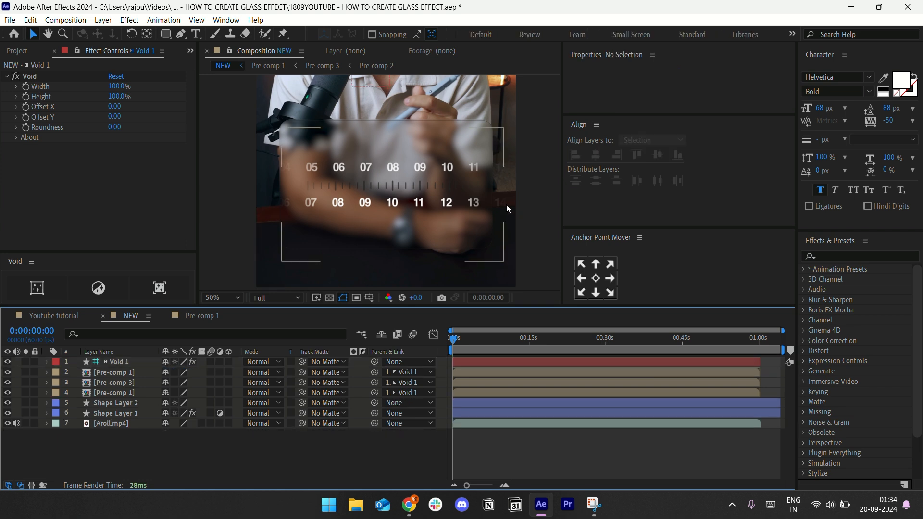
- Check the center highlight of the time zone card on the Miro board in Chrome, then return to After Effects
{"action": "left_click", "coordinate": [409, 505]}
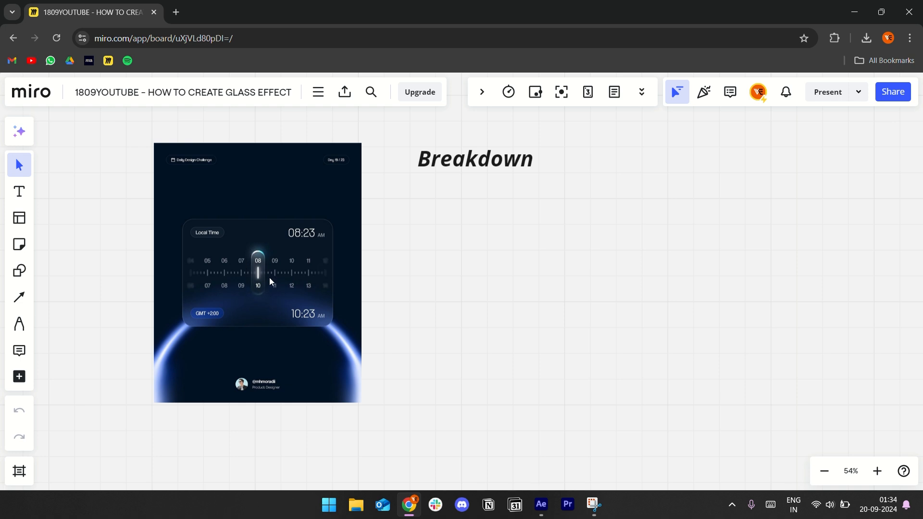
{"action": "left_click", "coordinate": [540, 505]}
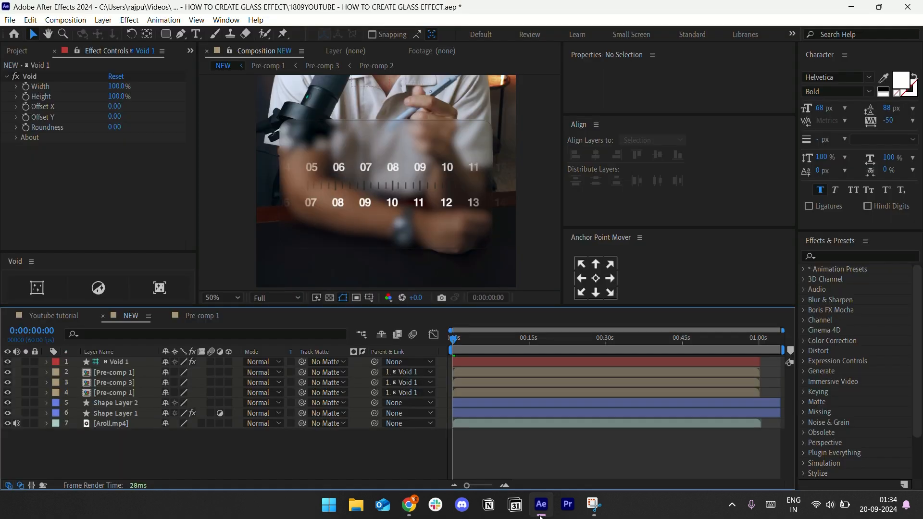
{"action": "left_click", "coordinate": [169, 32]}
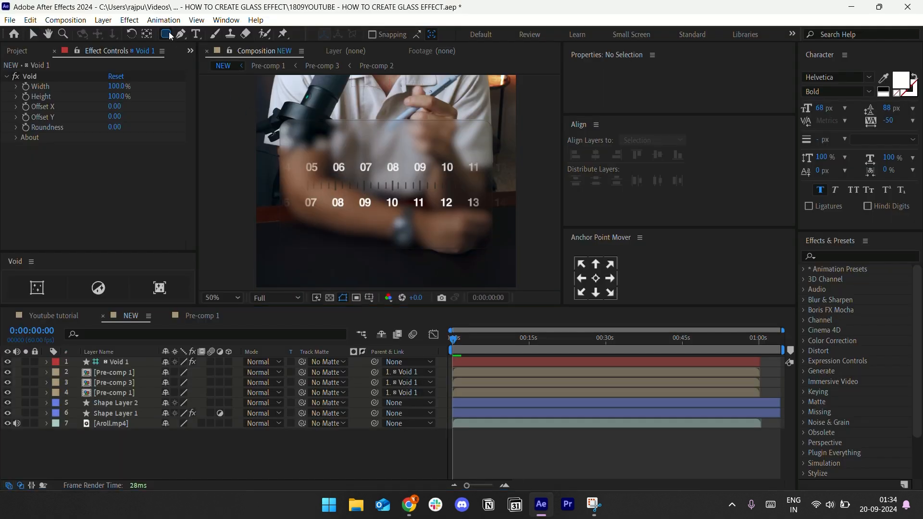
- Examine which part of the card each shape layer forms in the Youtube tutorial composition
{"action": "left_click", "coordinate": [70, 320]}
{"action": "left_click", "coordinate": [129, 405]}
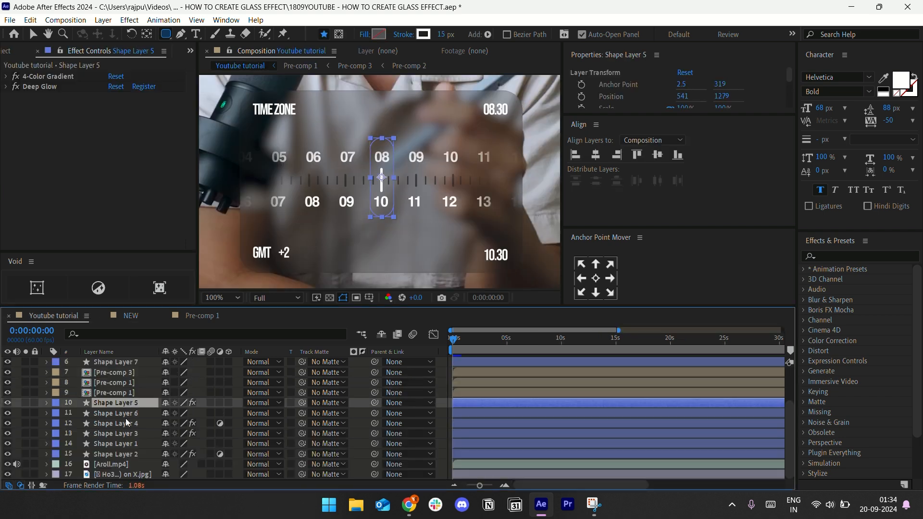
{"action": "left_click", "coordinate": [126, 418]}
{"action": "left_click", "coordinate": [124, 423]}
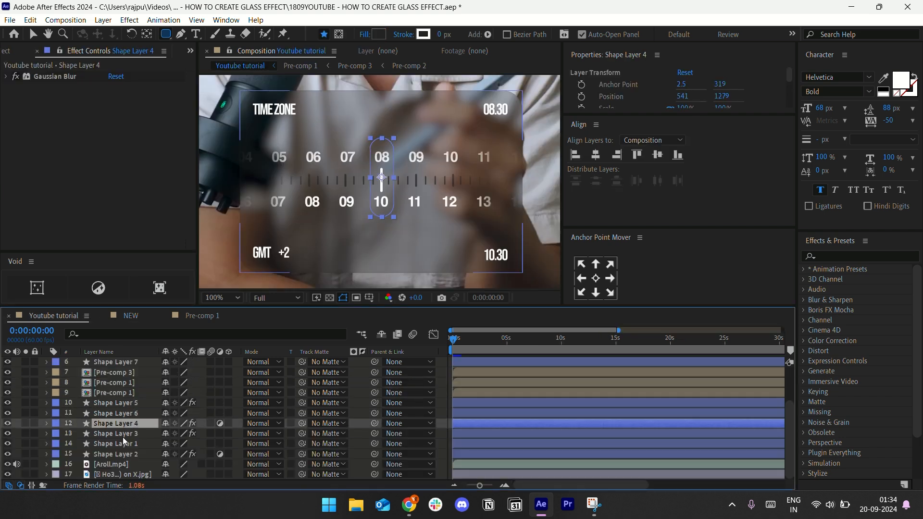
{"action": "left_click", "coordinate": [122, 436]}
{"action": "left_click", "coordinate": [121, 444]}
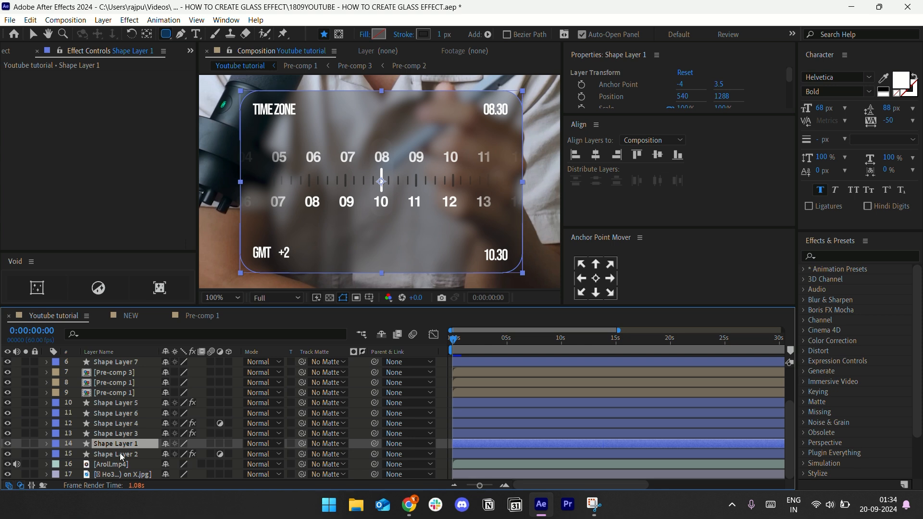
{"action": "left_click", "coordinate": [122, 455]}
{"action": "scroll", "coordinate": [120, 452], "scroll_direction": "up", "scroll_amount": 3}
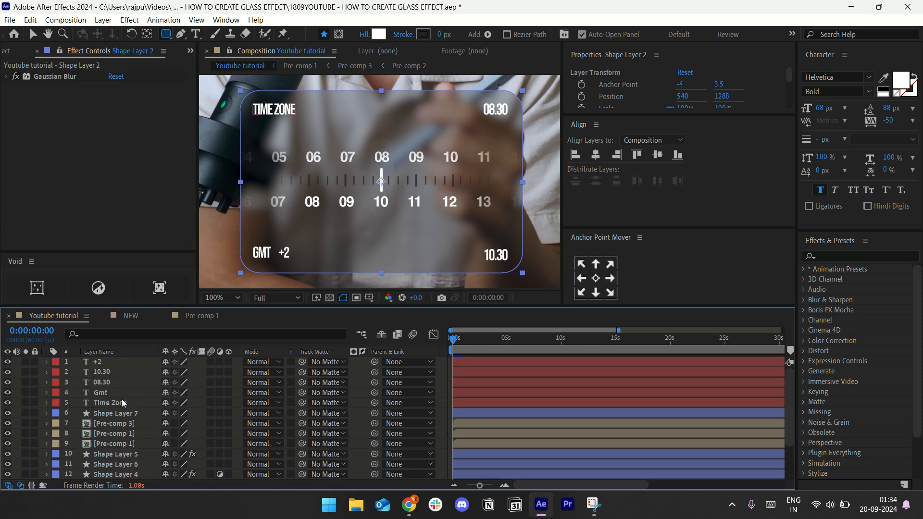
- Copy center marker Shape Layer 7 from the Youtube tutorial composition into NEW and set the preview resolution to Half
{"action": "left_click", "coordinate": [120, 414]}
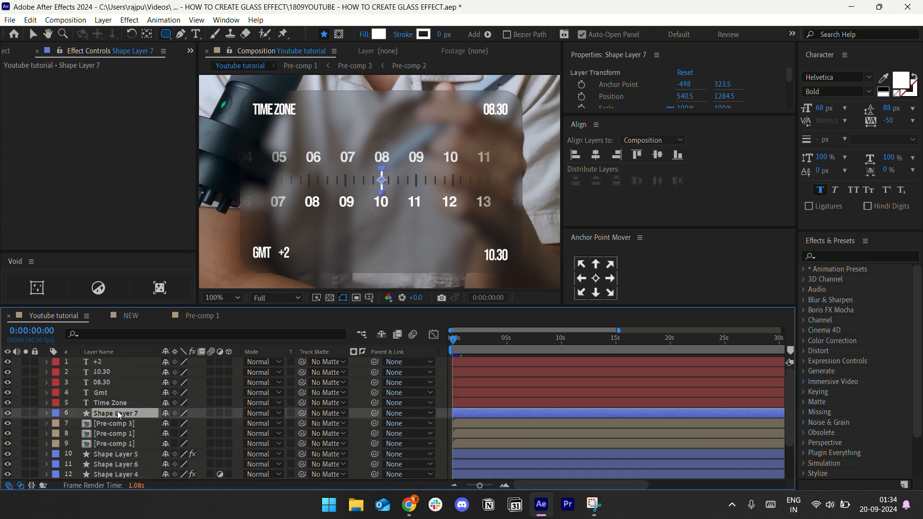
{"action": "left_click", "coordinate": [152, 313]}
{"action": "key", "text": "ctrl+v"}
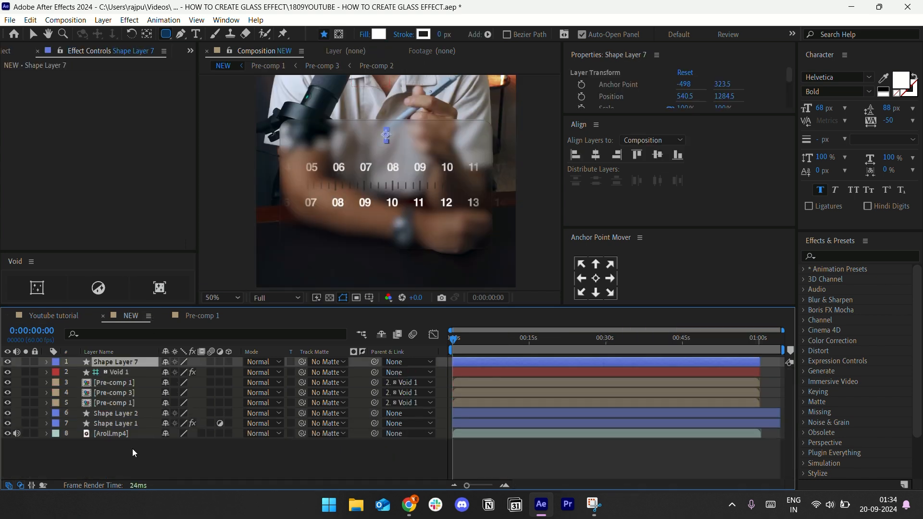
{"action": "left_click", "coordinate": [269, 298]}
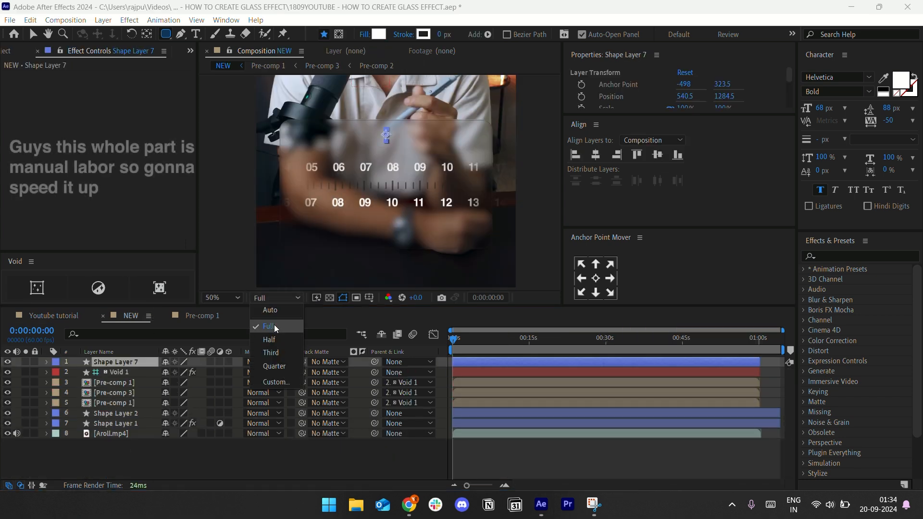
{"action": "left_click", "coordinate": [269, 339]}
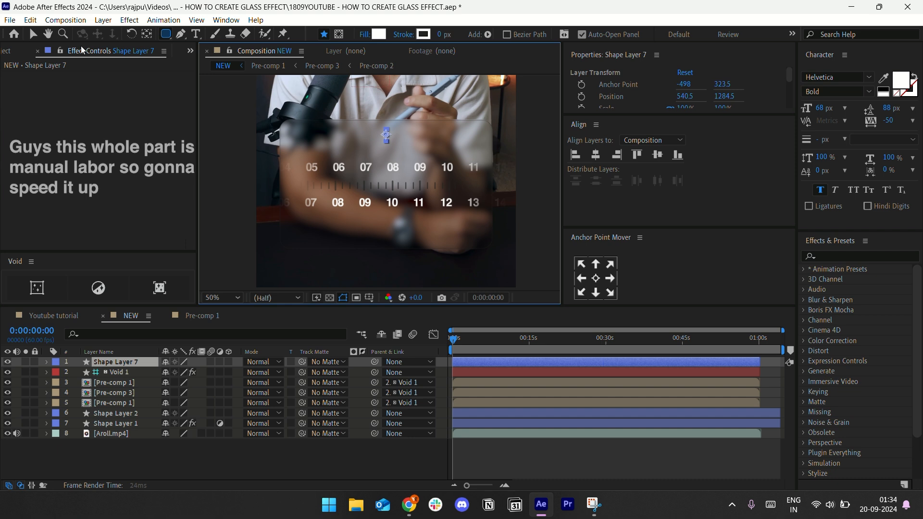
- Center Shape Layer 7 in the composition, scale it to 116%, and position it at 568, 1491.5 on the dial
{"action": "left_click", "coordinate": [33, 34]}
{"action": "left_click", "coordinate": [606, 274]}
{"action": "left_click", "coordinate": [595, 154]}
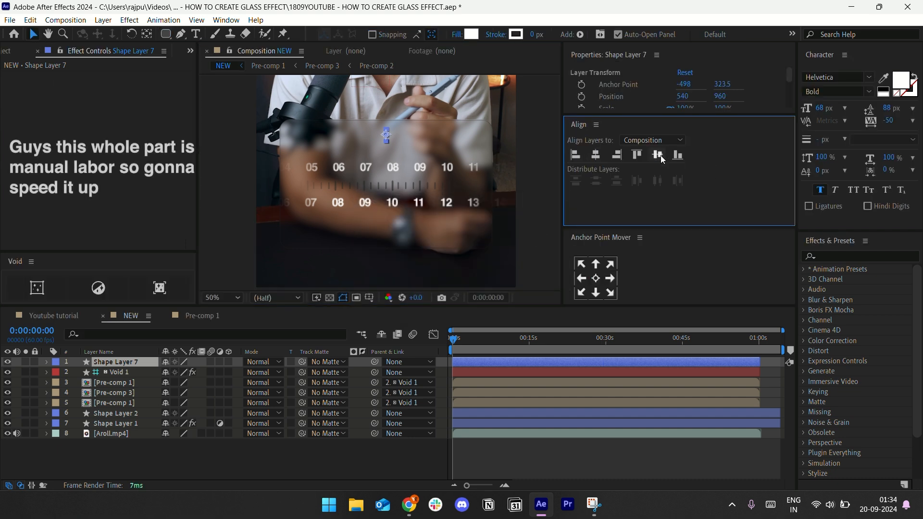
{"action": "key", "text": "s"}
{"action": "mouse_move", "coordinate": [181, 372]}
{"action": "left_mouse_down"}
{"action": "mouse_move", "coordinate": [190, 373]}
{"action": "mouse_move", "coordinate": [165, 372]}
{"action": "left_mouse_up"}
{"action": "key", "text": "p"}
{"action": "left_click", "coordinate": [217, 205]}
{"action": "left_click", "coordinate": [207, 217]}
{"action": "left_click", "coordinate": [199, 220]}
{"action": "key", "text": "F2"}
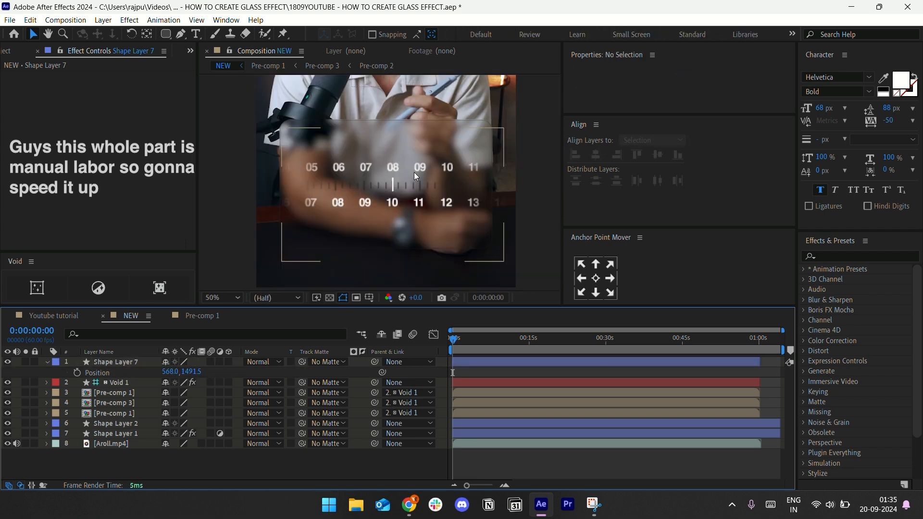
- Scale Shape Layer 7 to 148% and nudge it onto the dial's tick between 08 and 10
{"action": "left_click", "coordinate": [414, 172]}
{"action": "left_click", "coordinate": [224, 459]}
{"action": "scroll", "coordinate": [435, 200], "scroll_direction": "up", "scroll_amount": 2}
{"action": "left_click", "coordinate": [145, 361]}
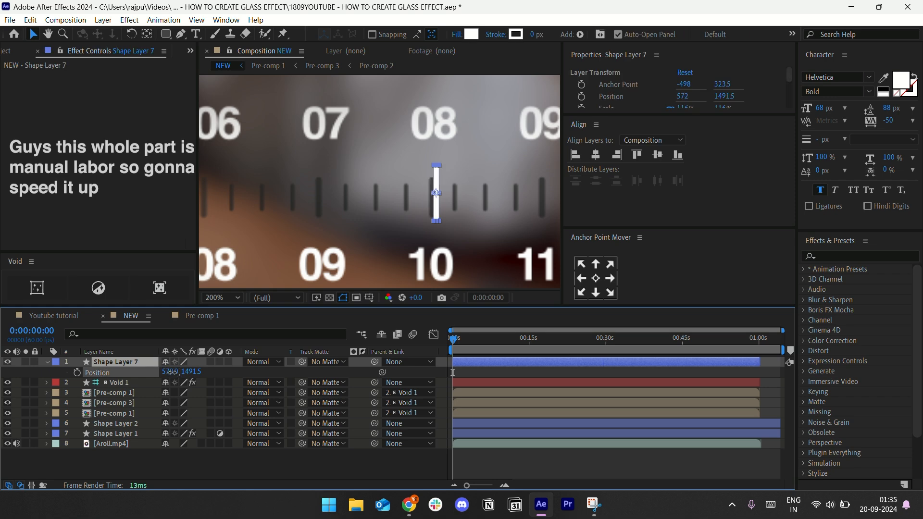
{"action": "key", "text": "s"}
{"action": "left_click_drag", "start_coordinate": [197, 373], "coordinate": [212, 373]}
{"action": "left_click_drag", "start_coordinate": [434, 207], "coordinate": [433, 205]}
{"action": "key", "text": "F2"}
{"action": "scroll", "coordinate": [364, 212], "scroll_direction": "down", "scroll_amount": 1}
- Compare the NEW card with the Youtube tutorial composition and the reference design on the Miro board
{"action": "left_click", "coordinate": [54, 316]}
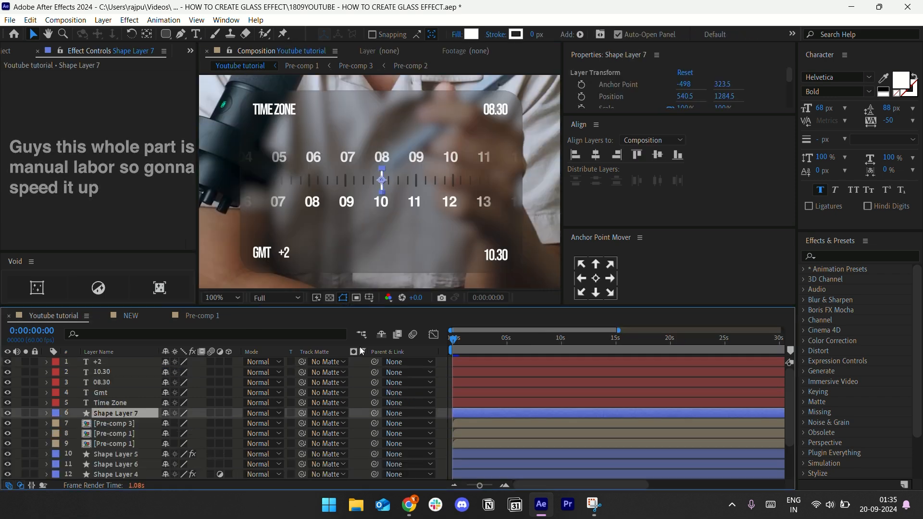
{"action": "scroll", "coordinate": [124, 416], "scroll_direction": "down", "scroll_amount": 2}
{"action": "left_click", "coordinate": [130, 315]}
{"action": "scroll", "coordinate": [359, 177], "scroll_direction": "down", "scroll_amount": 1}
{"action": "left_click", "coordinate": [413, 503]}
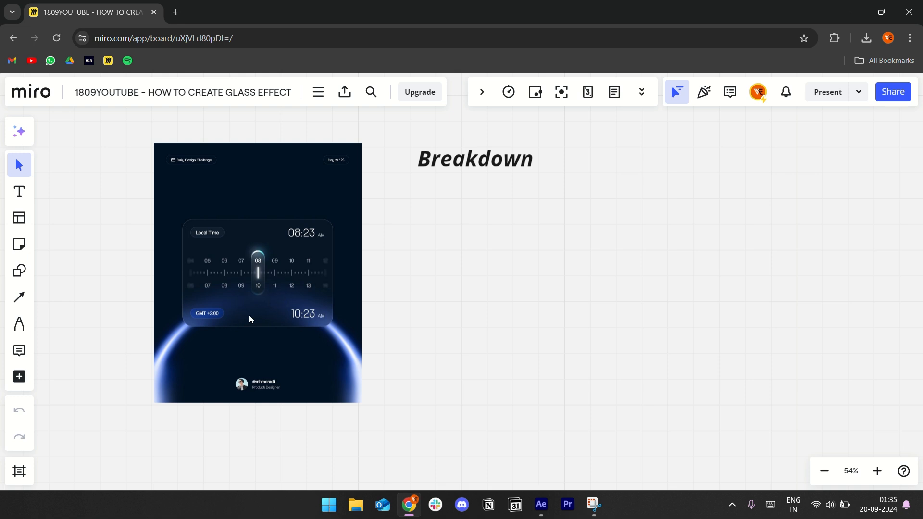
{"action": "left_click", "coordinate": [541, 504]}
- Duplicate the card's blurred Shape Layer 1 and delete the Gaussian Blur effect from the copy
{"action": "left_click", "coordinate": [116, 433]}
{"action": "key", "text": "ctrl+d"}
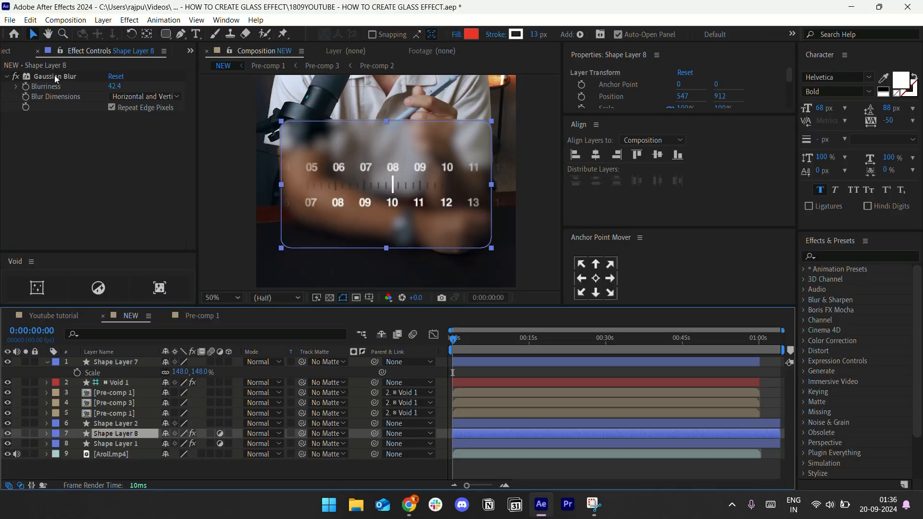
{"action": "left_click", "coordinate": [54, 77]}
{"action": "key", "text": "Delete"}
- Apply the Fill and Gradient Ramp effects to Shape Layer 8
{"action": "key", "text": "ctrl+space"}
{"action": "type", "text": "fil"}
{"action": "left_click", "coordinate": [108, 377]}
{"action": "left_click", "coordinate": [7, 77]}
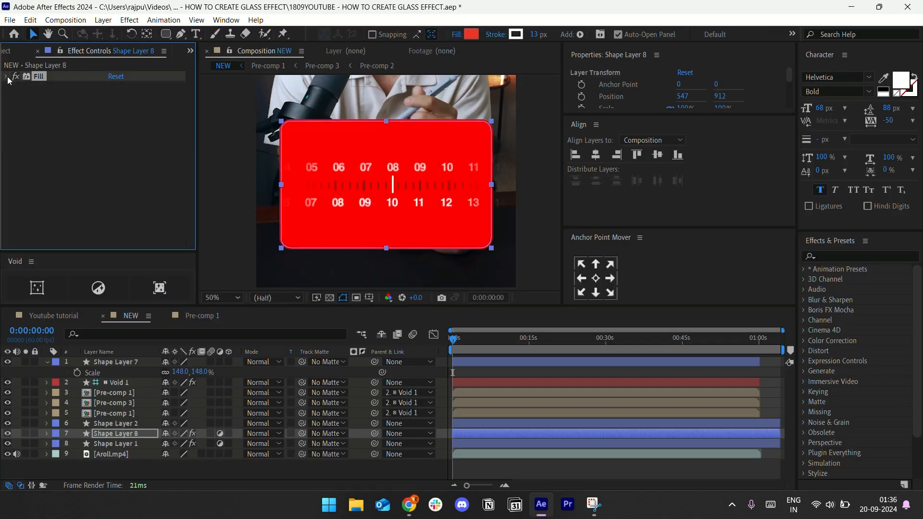
{"action": "key", "text": "ctrl+space"}
{"action": "type", "text": "gr"}
{"action": "left_click", "coordinate": [114, 408]}
{"action": "left_click", "coordinate": [107, 382]}
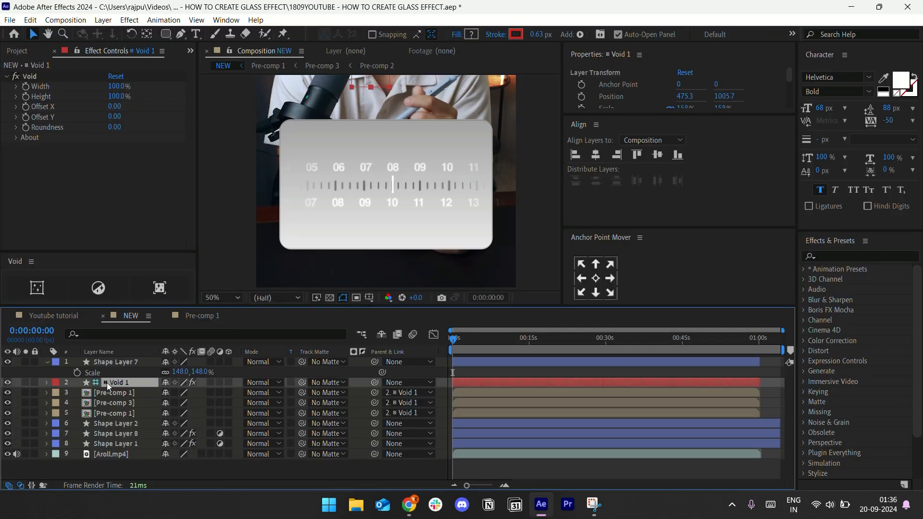
- Turn off Shape Layer 8's adjustment layer switch and set its Gradient Ramp to Radial Ramp starting at 548, 1482
{"action": "left_click", "coordinate": [117, 434]}
{"action": "mouse_move", "coordinate": [117, 434]}
{"action": "left_mouse_down"}
{"action": "mouse_move", "coordinate": [122, 446]}
{"action": "mouse_move", "coordinate": [124, 432]}
{"action": "left_mouse_up"}
{"action": "left_click", "coordinate": [144, 138]}
{"action": "left_click", "coordinate": [145, 160]}
{"action": "left_click", "coordinate": [114, 96]}
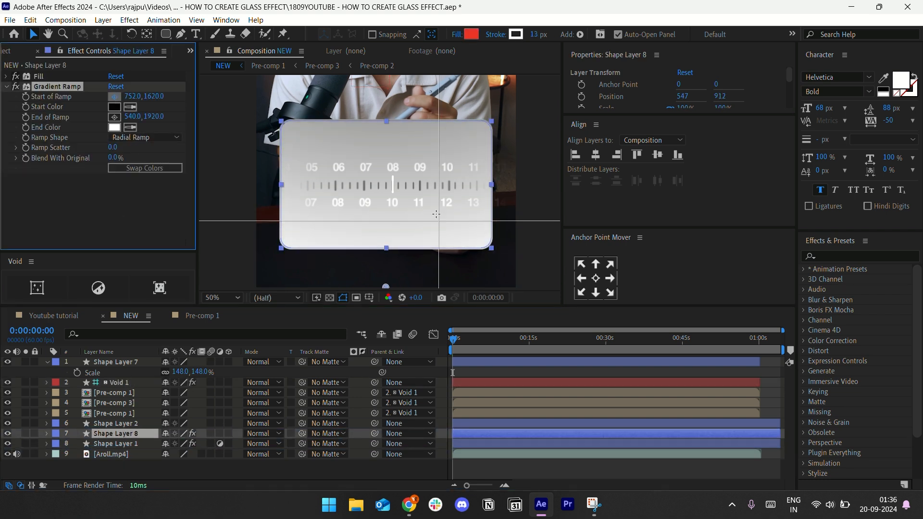
{"action": "left_click", "coordinate": [387, 181]}
- Set the End Color of Shape Layer 8's Gradient Ramp to dark gray 141414
{"action": "left_click", "coordinate": [114, 127]}
{"action": "left_click_drag", "start_coordinate": [269, 413], "coordinate": [225, 419]}
{"action": "left_click", "coordinate": [527, 281]}
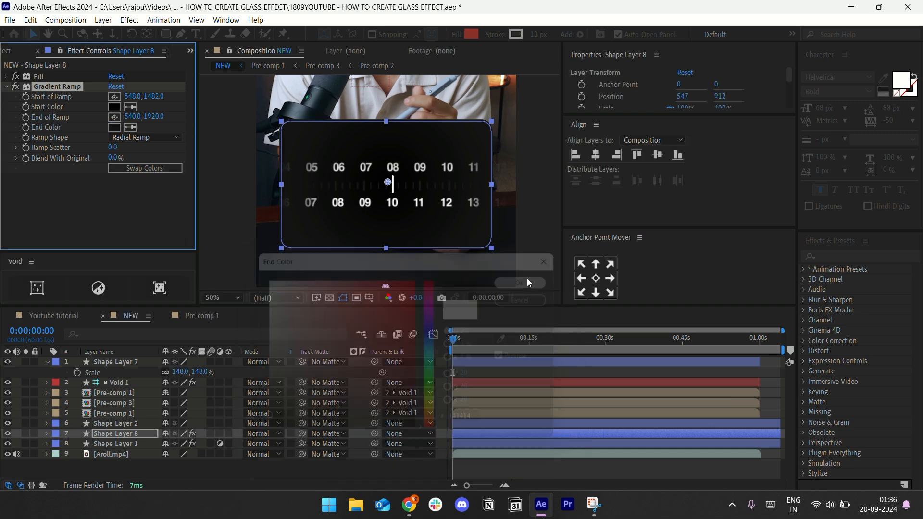
- Lower the opacity of Shape Layer 8 to 44%
{"action": "left_click", "coordinate": [137, 433]}
{"action": "key", "text": "r"}
{"action": "key", "text": "t"}
{"action": "left_click_drag", "start_coordinate": [165, 443], "coordinate": [138, 441]}
- Parent Shape Layer 7 to Void 1 and move Void 1 to position 465.3, 1005.7
{"action": "left_click", "coordinate": [134, 383]}
{"action": "left_click_drag", "start_coordinate": [374, 362], "coordinate": [132, 383]}
{"action": "key", "text": "p"}
{"action": "key", "text": "shift+Left"}
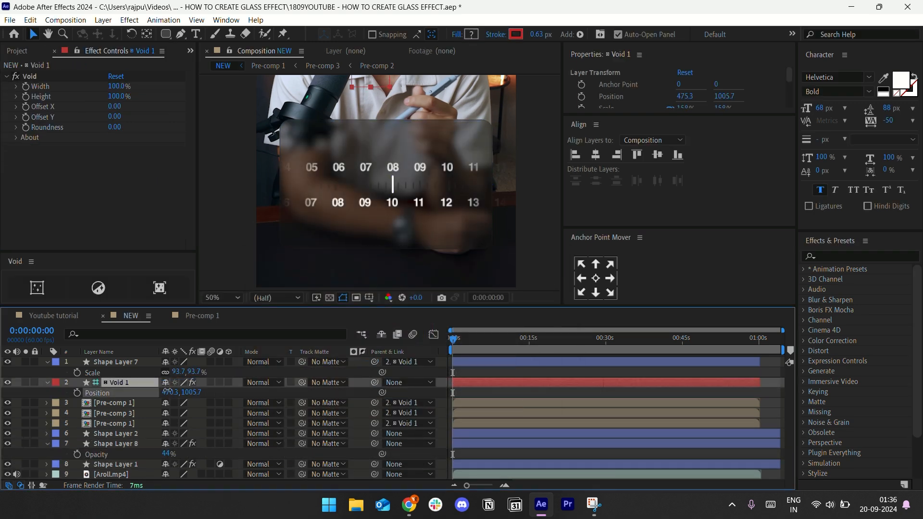
- Reduce the opacity of Shape Layer 8 to 18% and collapse the open layer properties
{"action": "left_click_drag", "start_coordinate": [169, 454], "coordinate": [155, 455]}
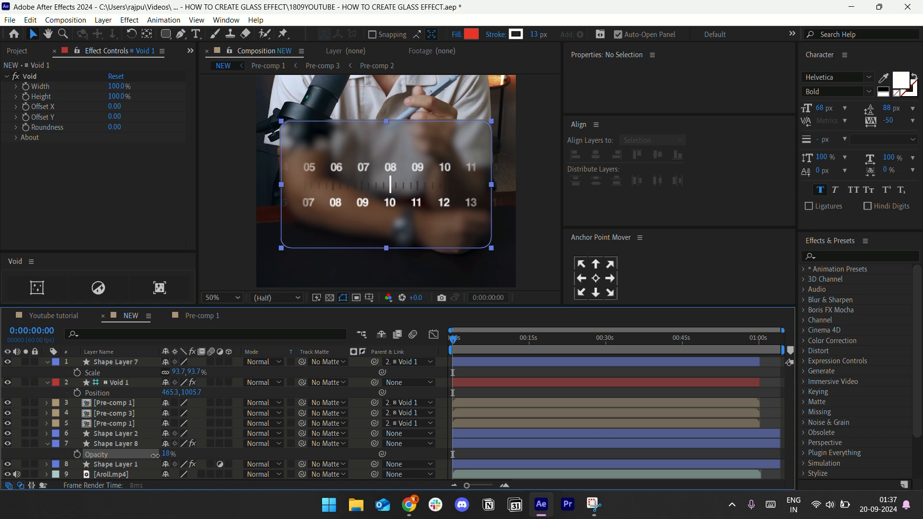
{"action": "left_click", "coordinate": [47, 444]}
{"action": "left_click", "coordinate": [47, 383]}
{"action": "left_click", "coordinate": [47, 362]}
- Try pasting Shape Layer 5 with its 4-Color Gradient and Deep Glow effects into the NEW composition
{"action": "key", "text": "alt+Tab"}
{"action": "key", "text": "alt+Tab"}
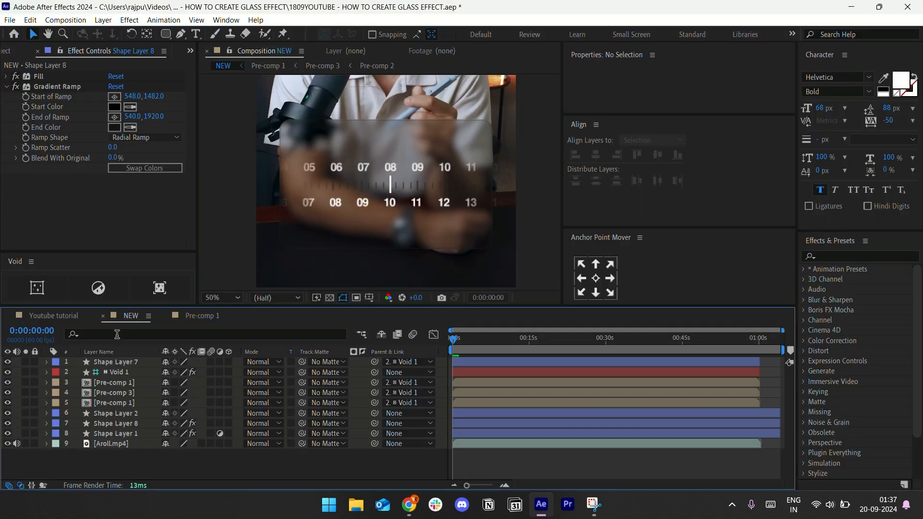
{"action": "key", "text": "ctrl+v"}
{"action": "left_click", "coordinate": [59, 77]}
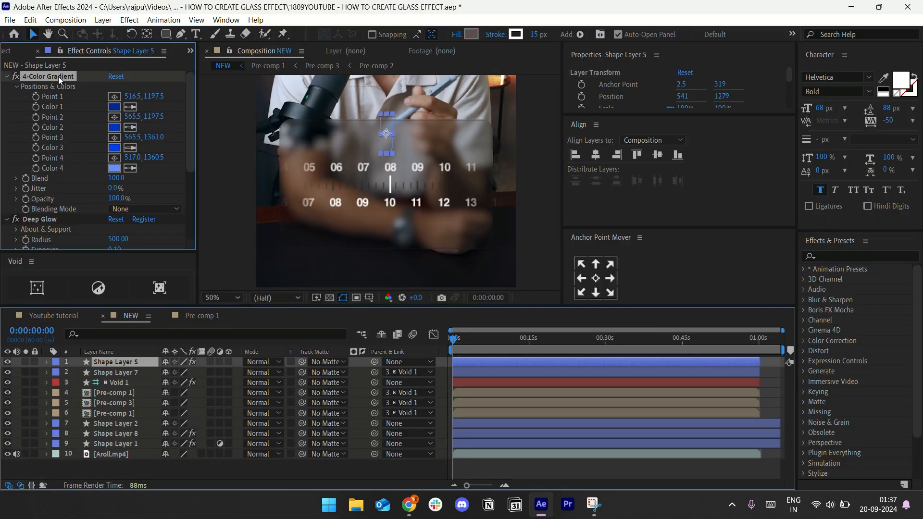
{"action": "key", "text": "ctrl+z"}
- Draw a tall rounded rectangle around 08 and 10 on a new shape layer, centering its anchor point and position at 540, 1492
{"action": "left_click", "coordinate": [115, 362]}
{"action": "left_click", "coordinate": [127, 445], "text": "shift"}
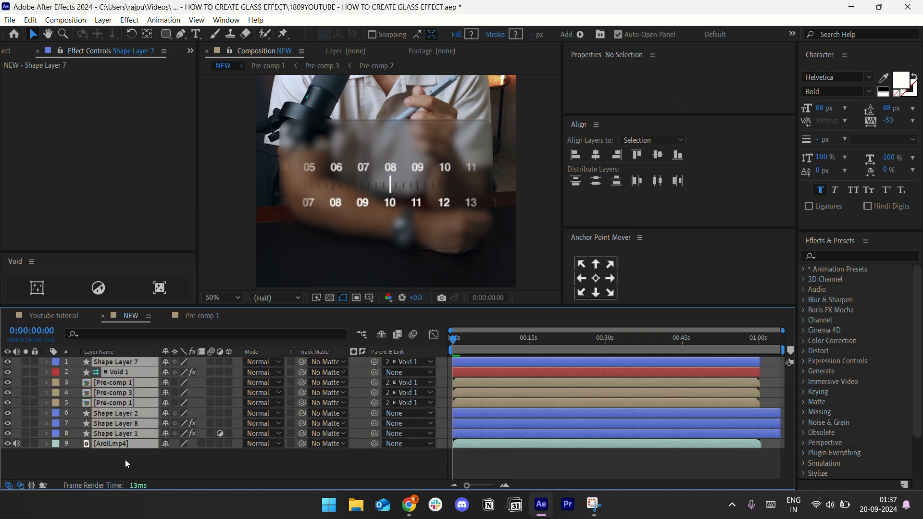
{"action": "left_click", "coordinate": [125, 460]}
{"action": "scroll", "coordinate": [387, 166], "scroll_direction": "up", "scroll_amount": 1}
{"action": "left_click", "coordinate": [168, 33]}
{"action": "mouse_move", "coordinate": [377, 132]}
{"action": "left_mouse_down"}
{"action": "mouse_move", "coordinate": [418, 243]}
{"action": "mouse_move", "coordinate": [409, 243]}
{"action": "left_mouse_up"}
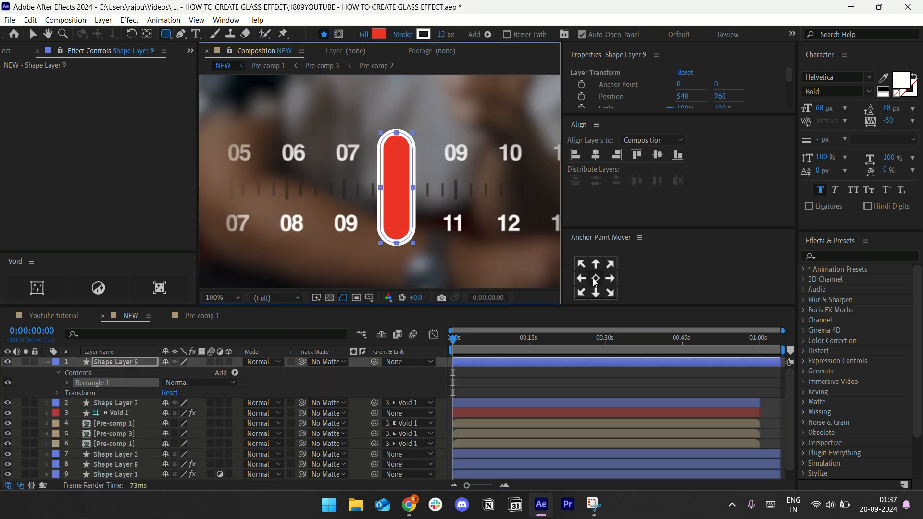
{"action": "key", "text": "v"}
{"action": "key", "text": "p"}
- Move Void 1 to position 448.3, 1005.7 to center the dial behind the rounded rectangle
{"action": "left_click", "coordinate": [116, 393]}
{"action": "key", "text": "p"}
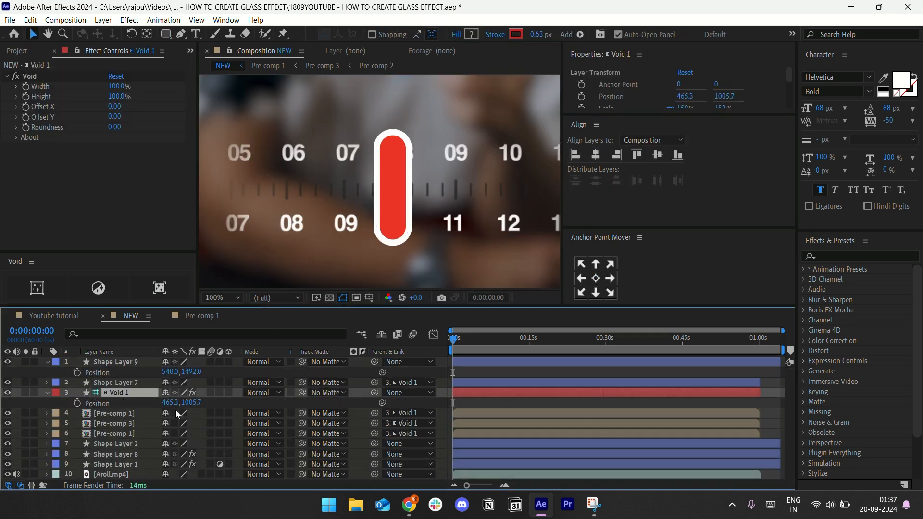
{"action": "left_click_drag", "start_coordinate": [172, 402], "coordinate": [163, 402]}
- Make Shape Layer 9 an adjustment layer, scale it to 126%, and position it at 542, 1492
{"action": "left_click", "coordinate": [127, 369]}
{"action": "left_click", "coordinate": [126, 366]}
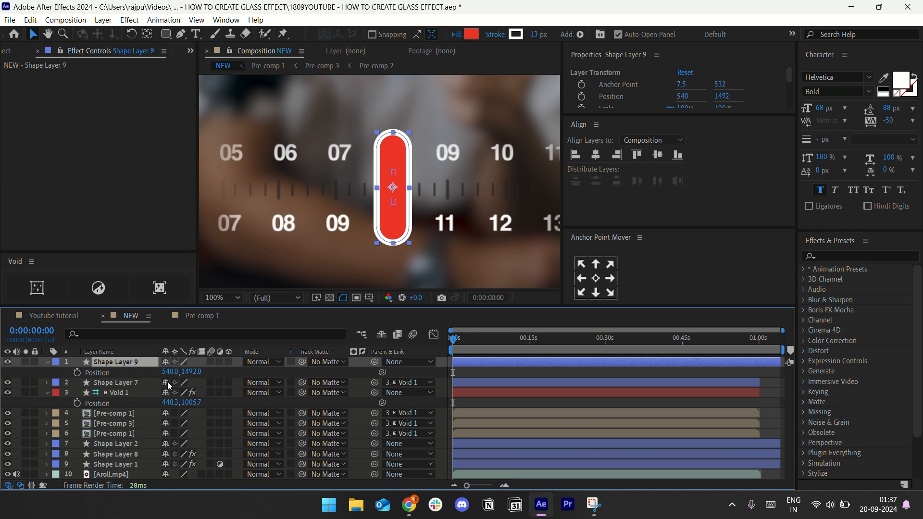
{"action": "left_click", "coordinate": [220, 362]}
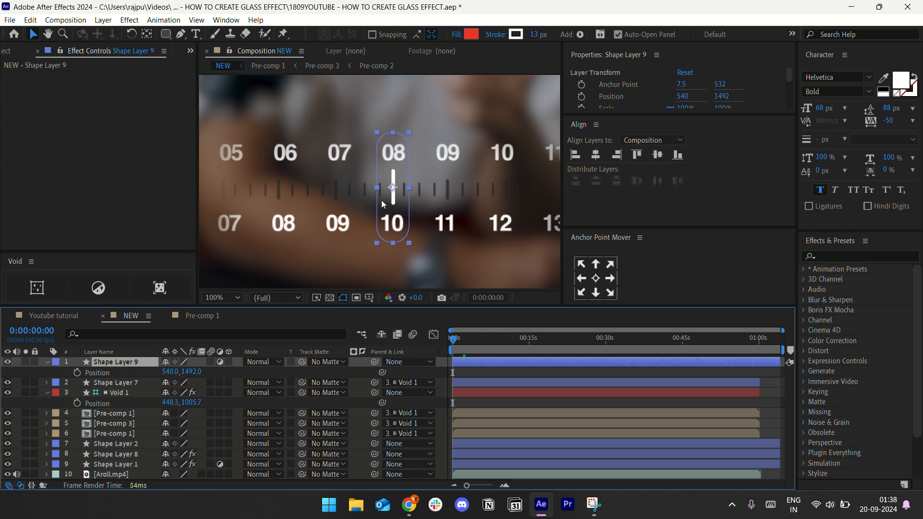
{"action": "key", "text": "s"}
{"action": "left_click_drag", "start_coordinate": [179, 372], "coordinate": [191, 372]}
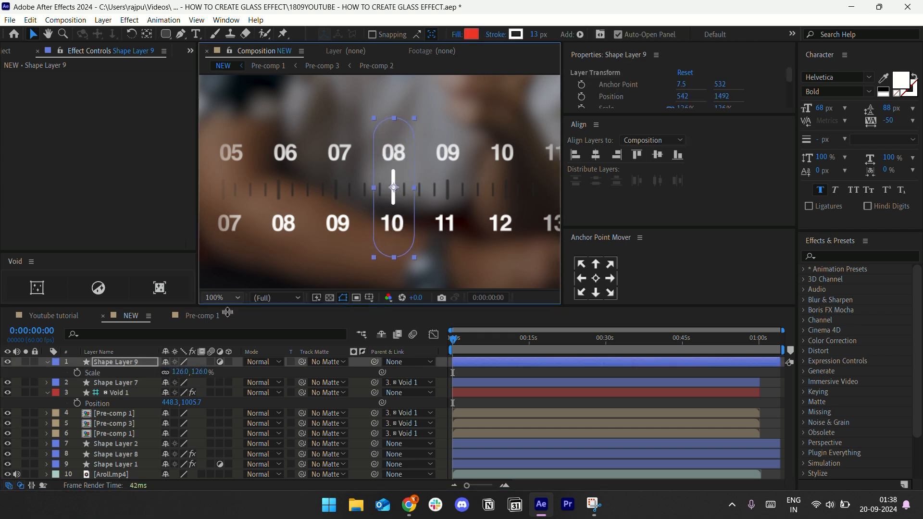
- Copy the Gaussian Blur effect from Shape Layer 1 to Shape Layer 9 and move Shape Layer 9 below the pre-comps
{"action": "left_click", "coordinate": [124, 465]}
{"action": "left_click", "coordinate": [54, 77]}
{"action": "key", "text": "ctrl+c"}
{"action": "left_click", "coordinate": [120, 362]}
{"action": "key", "text": "ctrl+v"}
{"action": "left_click_drag", "start_coordinate": [121, 362], "coordinate": [123, 449]}
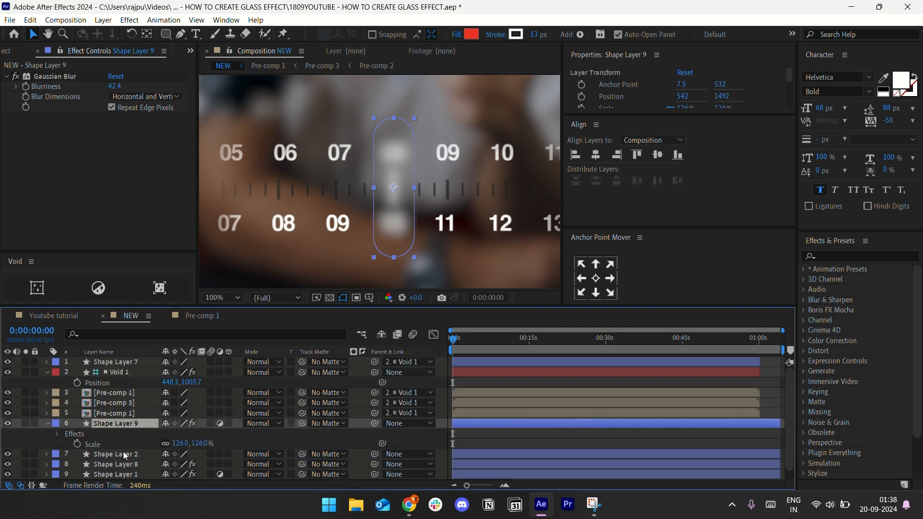
- Set the Gaussian Blur Blurriness of Shape Layer 9 to 90.1 and collapse the expanded layers
{"action": "left_click", "coordinate": [465, 432]}
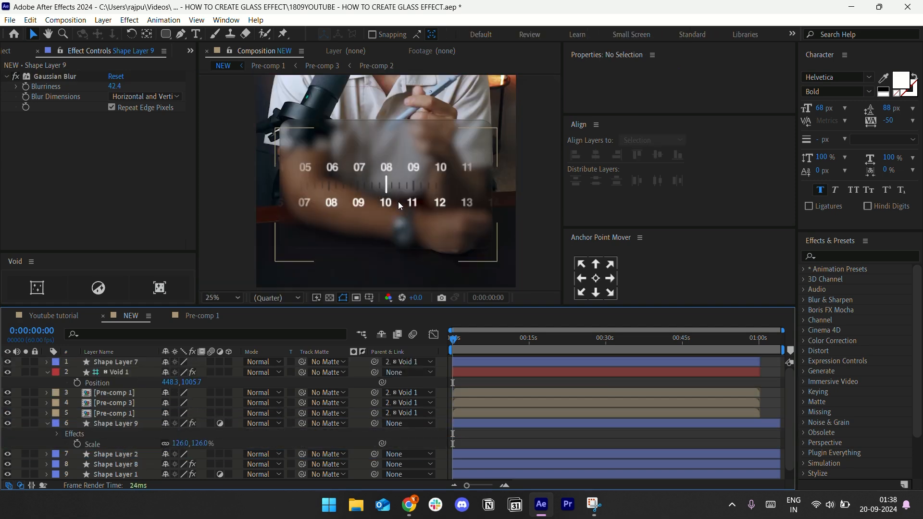
{"action": "scroll", "coordinate": [419, 202], "scroll_direction": "down", "scroll_amount": 1}
{"action": "left_click_drag", "start_coordinate": [114, 87], "coordinate": [422, 182]}
{"action": "left_click", "coordinate": [469, 431]}
{"action": "right_click", "coordinate": [128, 424]}
{"action": "left_click", "coordinate": [47, 423]}
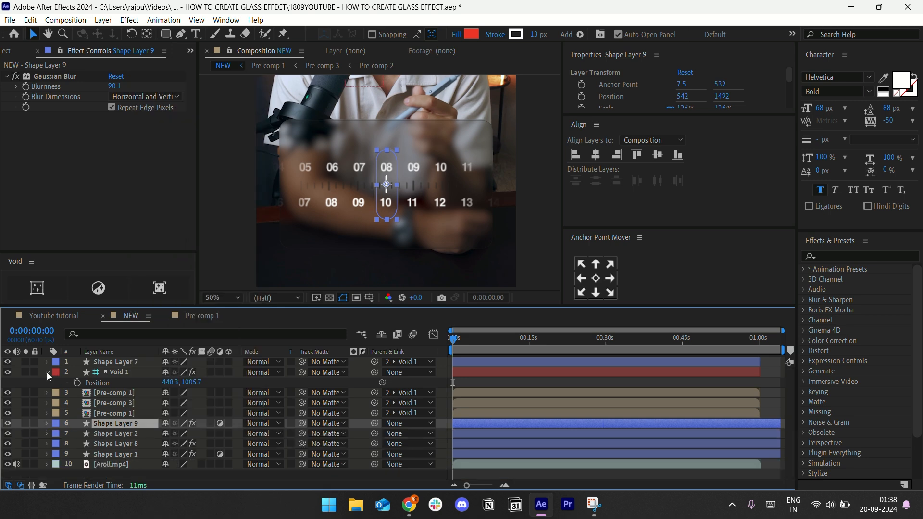
{"action": "left_click", "coordinate": [47, 372]}
- Check the reference card in Miro, and copy the +2, 10.30, 08.30, Gmt and Time Zone text layers from the Youtube tutorial composition into NEW
{"action": "left_click", "coordinate": [370, 328]}
{"action": "key", "text": "alt+Tab"}
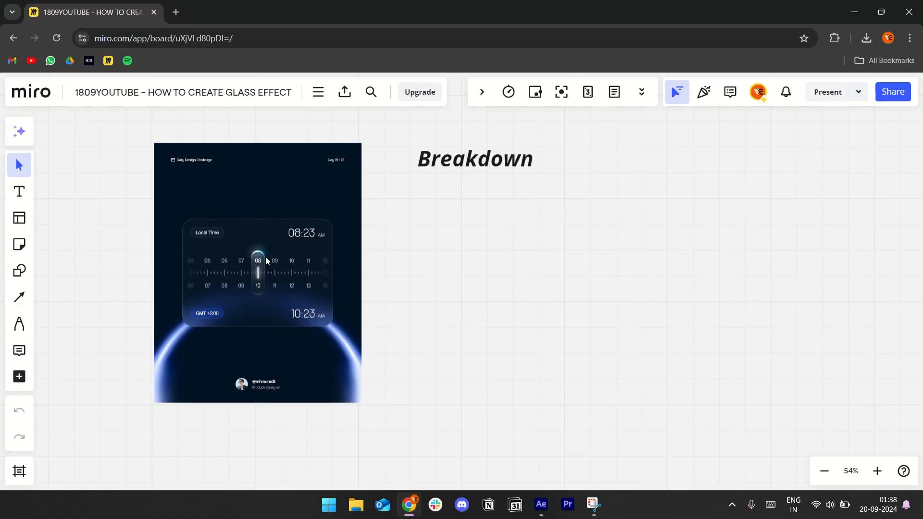
{"action": "left_click", "coordinate": [539, 503]}
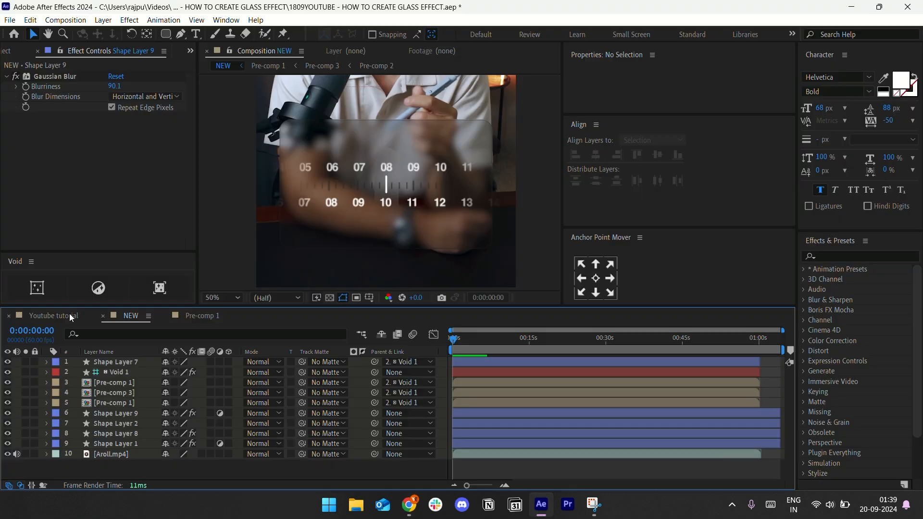
{"action": "left_click", "coordinate": [107, 365]}
{"action": "left_click", "coordinate": [109, 402], "text": "shift"}
{"action": "key", "text": "ctrl+c"}
{"action": "left_click", "coordinate": [131, 315]}
{"action": "key", "text": "ctrl+v"}
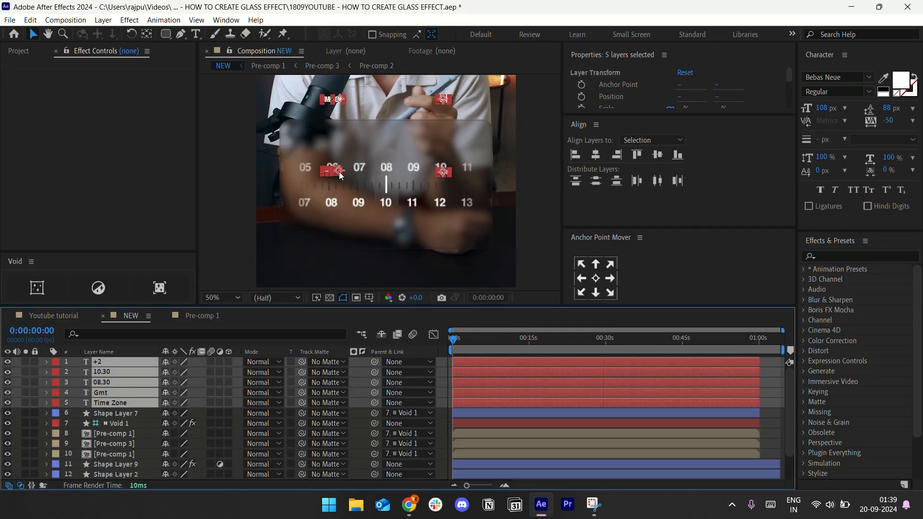
- Add a Void as parent of the five pasted text layers and scale it to 152%
{"action": "left_click", "coordinate": [37, 287]}
{"action": "left_click", "coordinate": [120, 362]}
{"action": "key", "text": "s"}
{"action": "left_click_drag", "start_coordinate": [179, 372], "coordinate": [204, 373]}
- Nudge the Time Zone, Gmt, +2, 10.30 and 08.30 texts into even positions inside the four corners of the glass card
{"action": "left_click", "coordinate": [103, 382]}
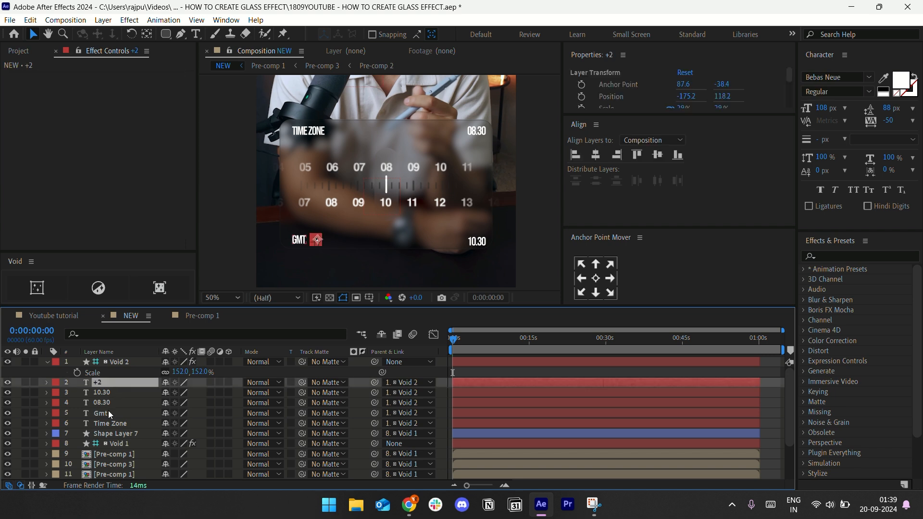
{"action": "left_click", "coordinate": [108, 413], "text": "ctrl"}
{"action": "left_click", "coordinate": [110, 423]}
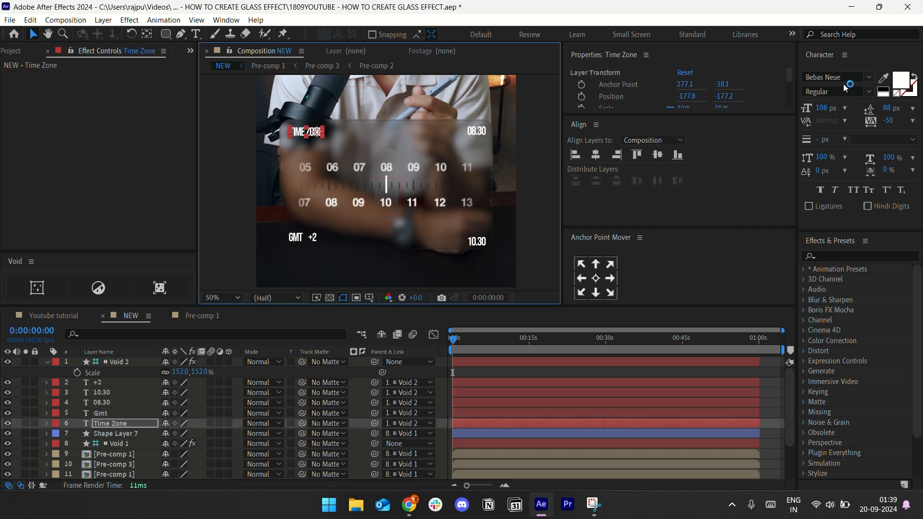
{"action": "left_click", "coordinate": [121, 413]}
{"action": "left_click", "coordinate": [120, 392]}
{"action": "left_click", "coordinate": [476, 245]}
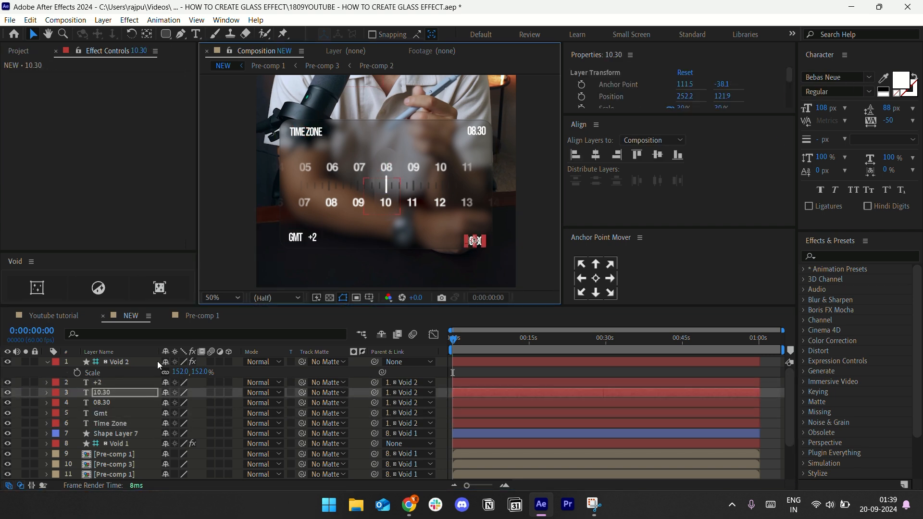
{"action": "left_click", "coordinate": [120, 402]}
{"action": "left_click_drag", "start_coordinate": [476, 132], "coordinate": [473, 130]}
{"action": "left_click", "coordinate": [524, 171]}
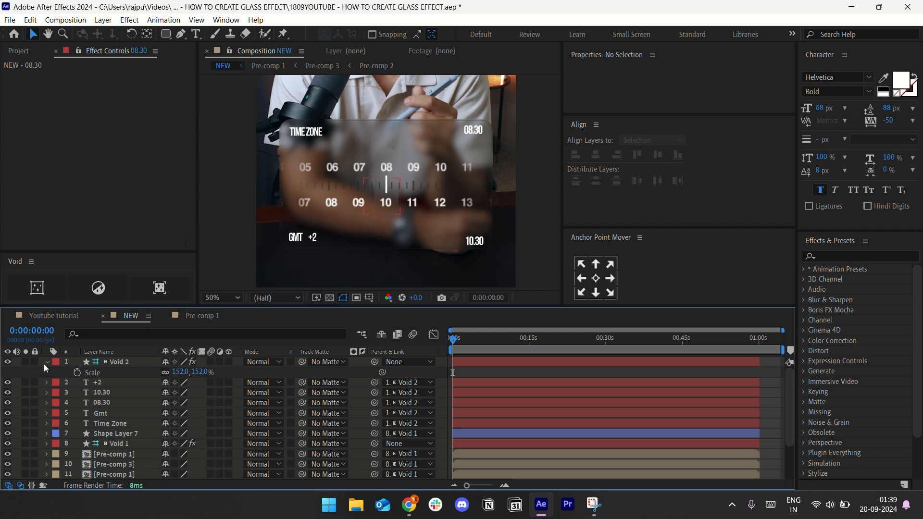
- Duplicate Shape Layer 9 as a regular, non-adjustment layer without the Gaussian Blur effect
{"action": "scroll", "coordinate": [224, 418], "scroll_direction": "down", "scroll_amount": 3}
{"action": "left_click", "coordinate": [116, 433]}
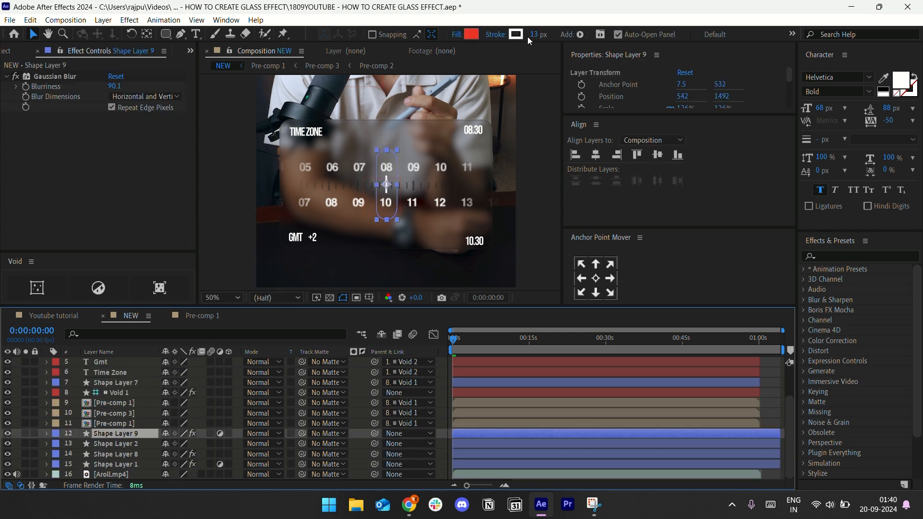
{"action": "key", "text": "ctrl+d"}
{"action": "left_click", "coordinate": [55, 76]}
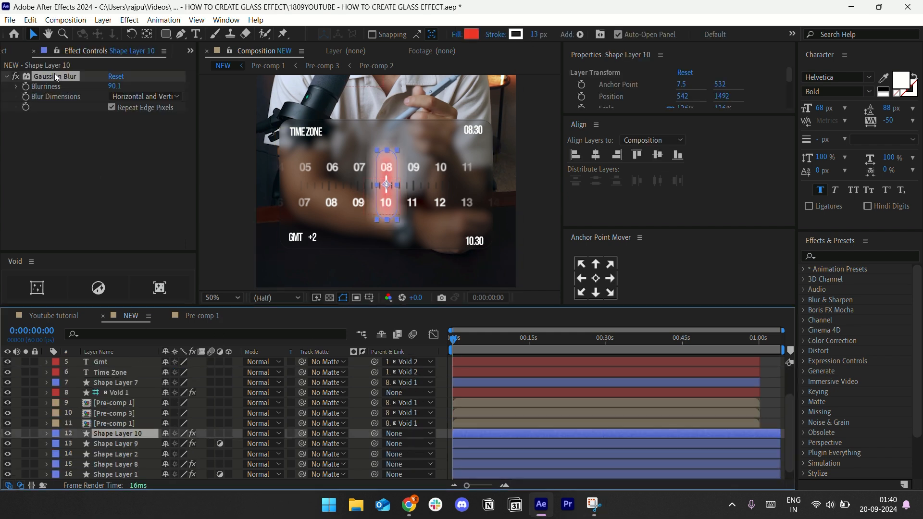
{"action": "key", "text": "Delete"}
- Set the stroke width of Shape Layer 10 to 8 and make its red fill invisible
{"action": "left_click", "coordinate": [46, 434]}
{"action": "left_click", "coordinate": [58, 412]}
{"action": "left_click", "coordinate": [67, 413]}
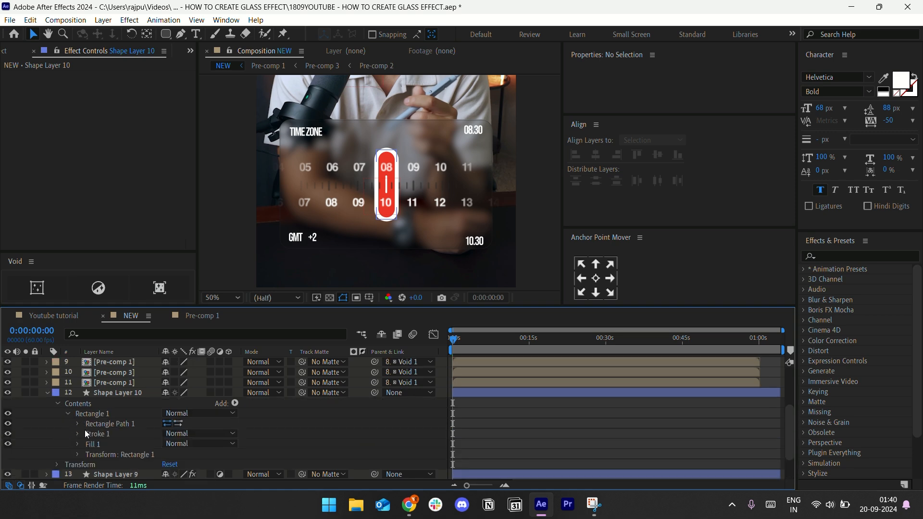
{"action": "left_click", "coordinate": [77, 433]}
{"action": "scroll", "coordinate": [96, 423], "scroll_direction": "down", "scroll_amount": 3}
{"action": "left_click", "coordinate": [154, 405]}
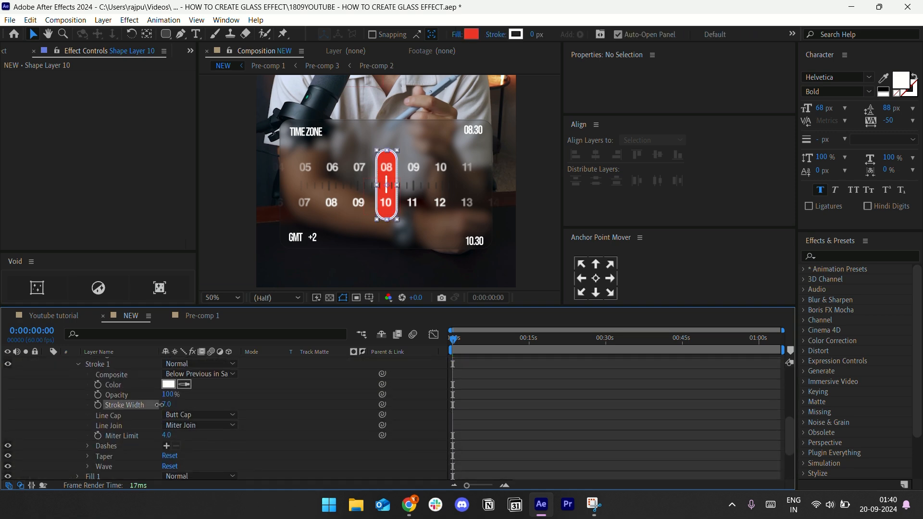
{"action": "left_click_drag", "start_coordinate": [159, 404], "coordinate": [162, 405]}
{"action": "left_click", "coordinate": [258, 409]}
{"action": "scroll", "coordinate": [258, 409], "scroll_direction": "down", "scroll_amount": 2}
{"action": "scroll", "coordinate": [145, 423], "scroll_direction": "up", "scroll_amount": 1}
{"action": "left_click", "coordinate": [77, 434]}
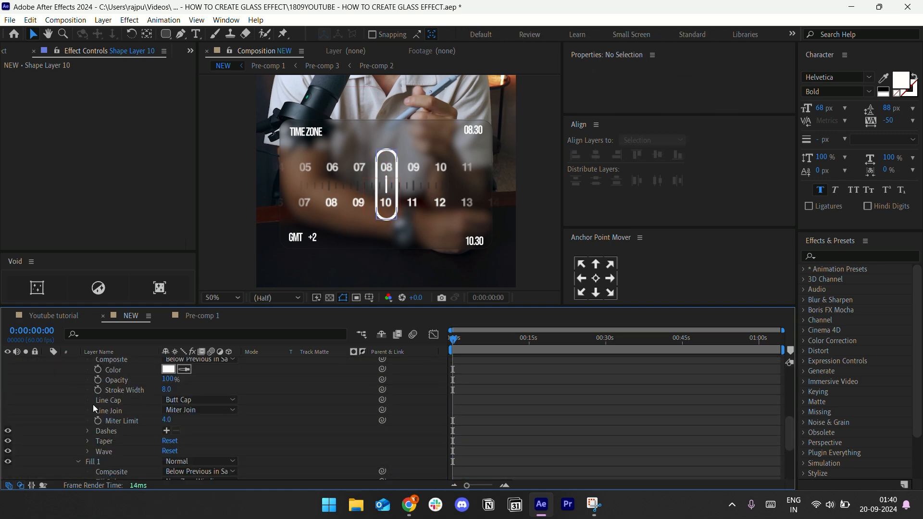
- Set the stroke taper's Start Length to 100% and raise its End Length on Shape Layer 10
{"action": "left_click", "coordinate": [88, 441]}
{"action": "scroll", "coordinate": [87, 439], "scroll_direction": "down", "scroll_amount": 2}
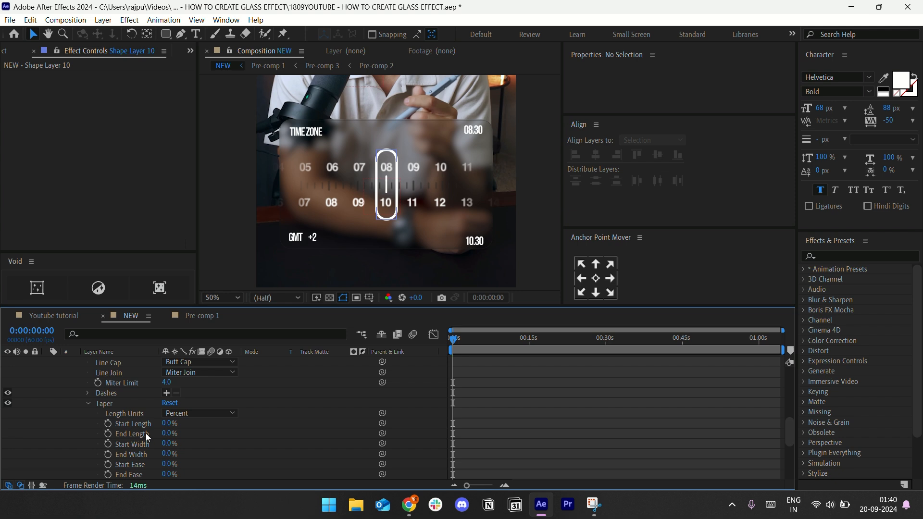
{"action": "left_click_drag", "start_coordinate": [164, 427], "coordinate": [262, 420]}
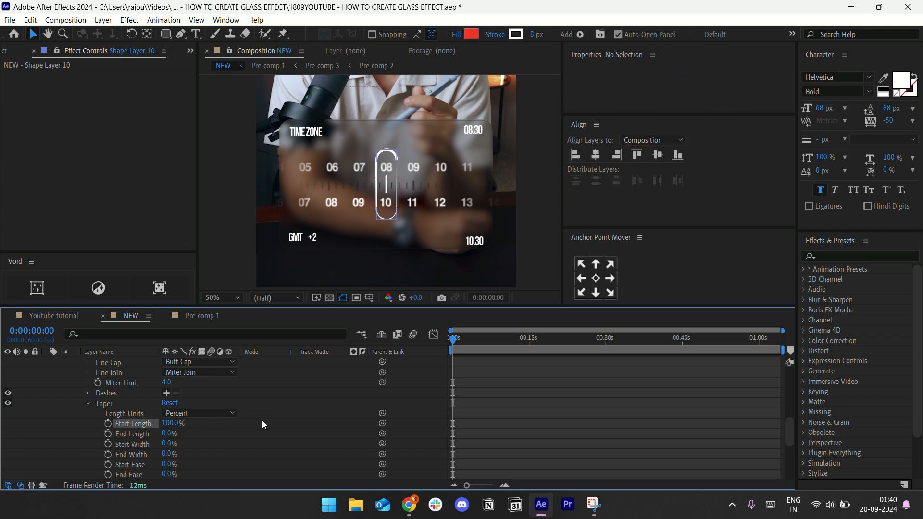
{"action": "mouse_move", "coordinate": [168, 435]}
{"action": "left_mouse_down"}
{"action": "mouse_move", "coordinate": [265, 423]}
{"action": "mouse_move", "coordinate": [292, 354]}
{"action": "left_mouse_up"}
{"action": "scroll", "coordinate": [187, 380], "scroll_direction": "up", "scroll_amount": 5}
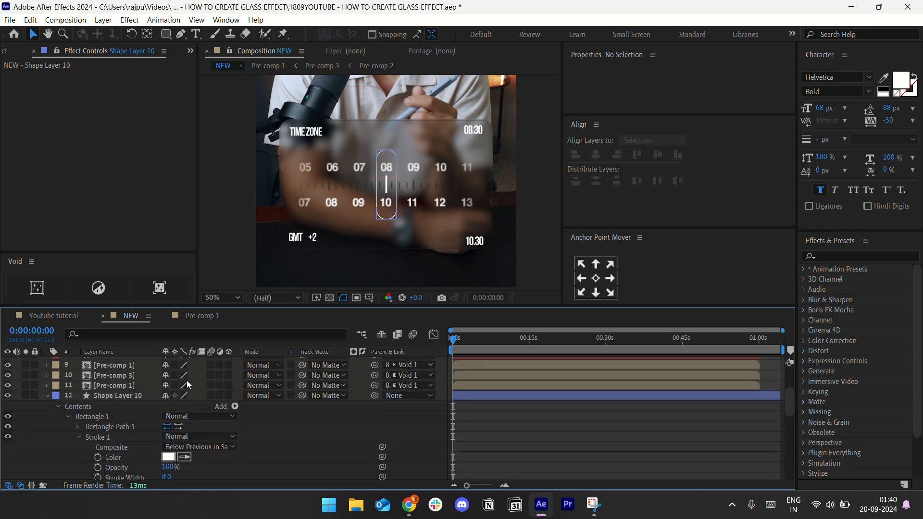
{"action": "left_click", "coordinate": [105, 395]}
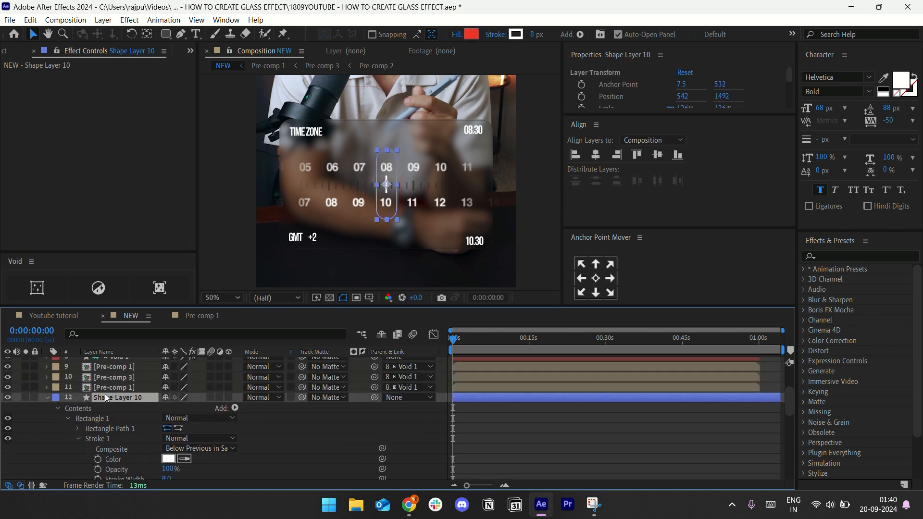
{"action": "key", "text": "s"}
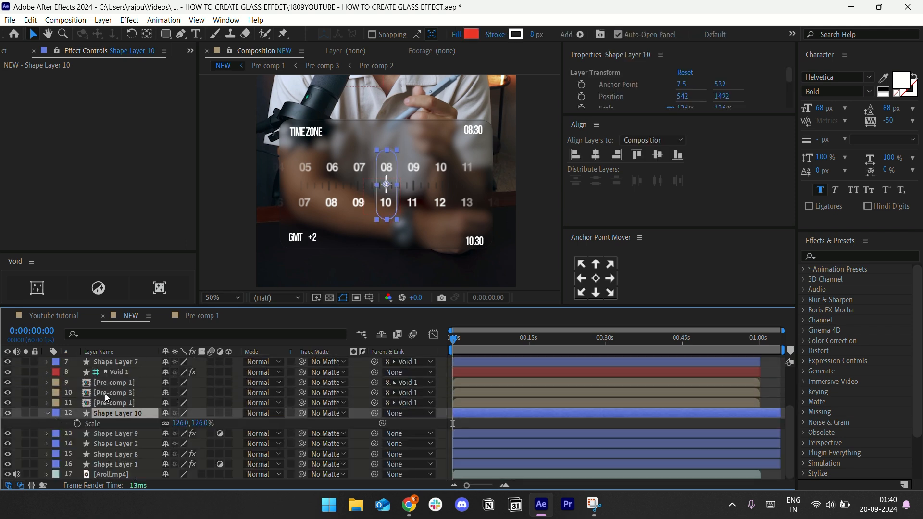
{"action": "left_click", "coordinate": [47, 414]}
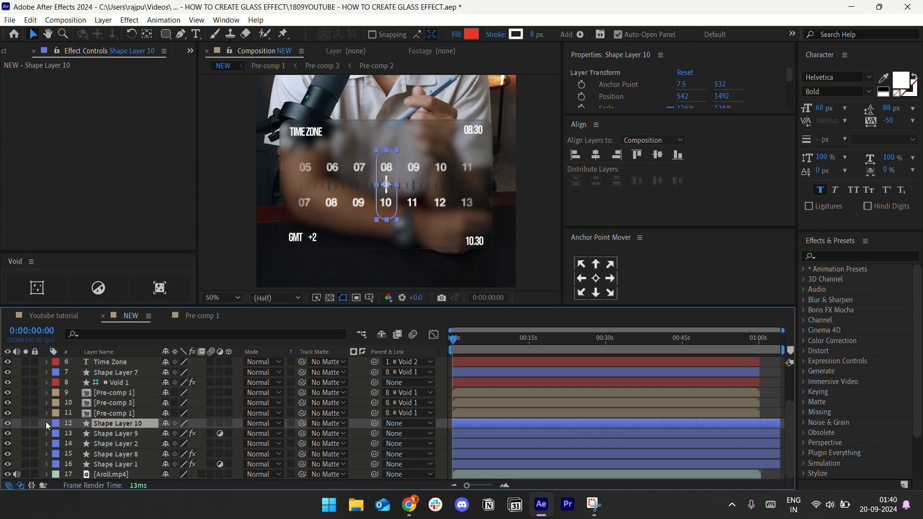
{"action": "left_click", "coordinate": [46, 422]}
{"action": "scroll", "coordinate": [73, 434], "scroll_direction": "down", "scroll_amount": 3}
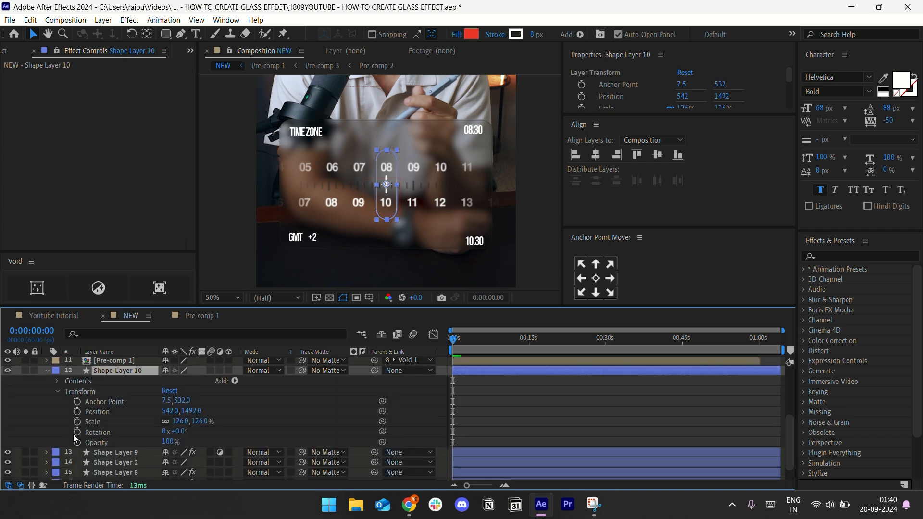
{"action": "left_click", "coordinate": [58, 390]}
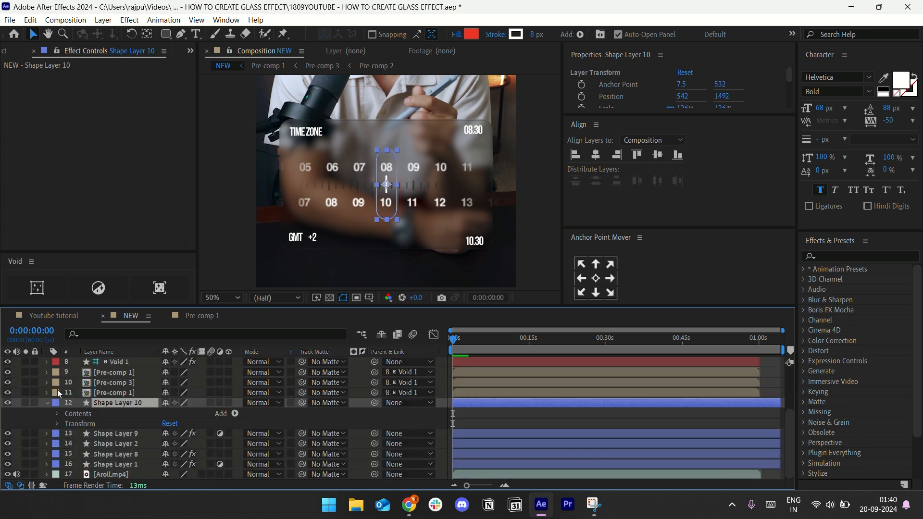
- Set the stroke width of Rectangle 1 in Shape Layer 10 to 21
{"action": "left_click", "coordinate": [57, 414]}
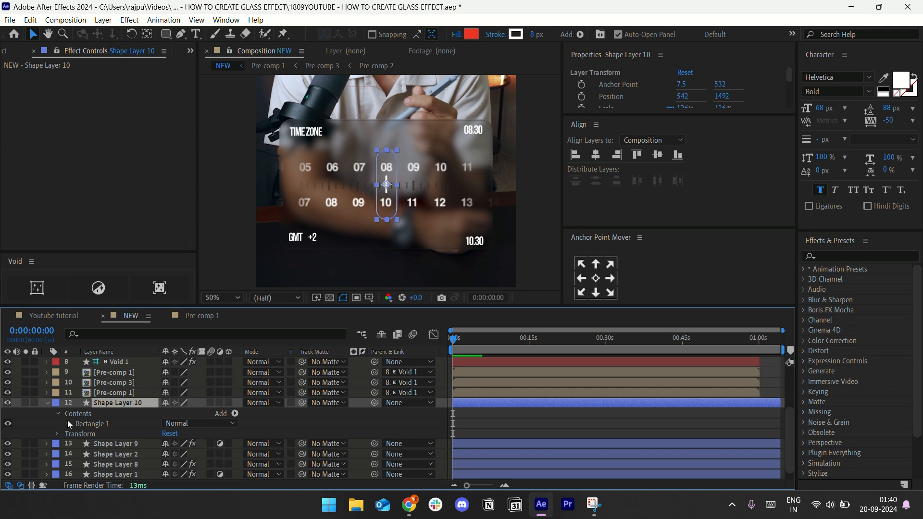
{"action": "left_click", "coordinate": [68, 422]}
{"action": "scroll", "coordinate": [93, 411], "scroll_direction": "down", "scroll_amount": 5}
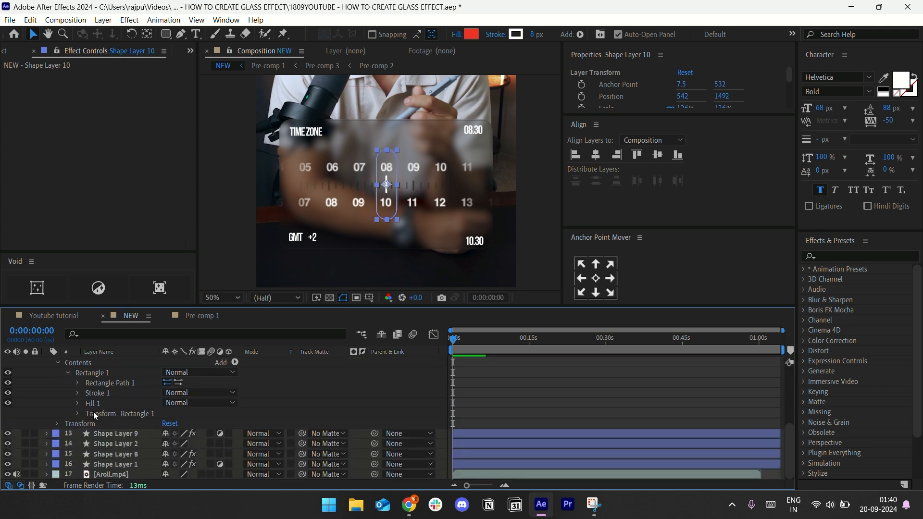
{"action": "left_click", "coordinate": [76, 393]}
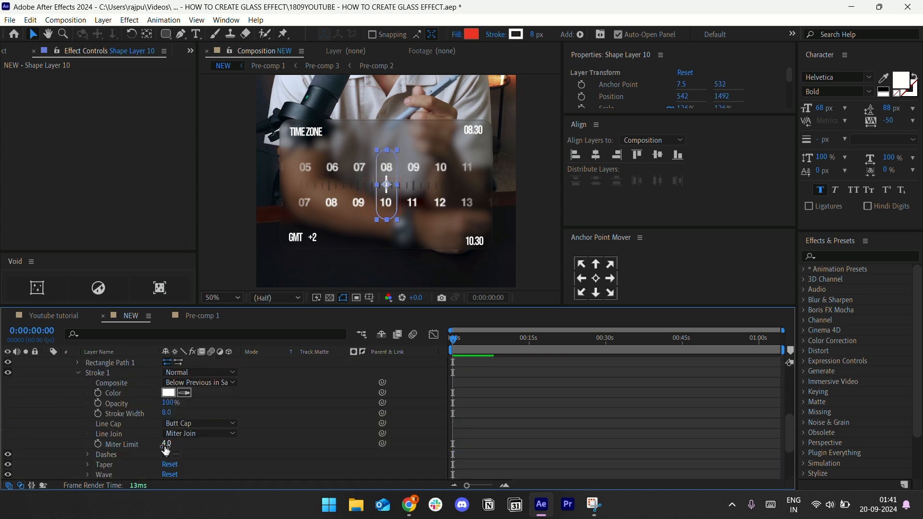
{"action": "scroll", "coordinate": [169, 445], "scroll_direction": "down", "scroll_amount": 1}
{"action": "scroll", "coordinate": [139, 405], "scroll_direction": "up", "scroll_amount": 3}
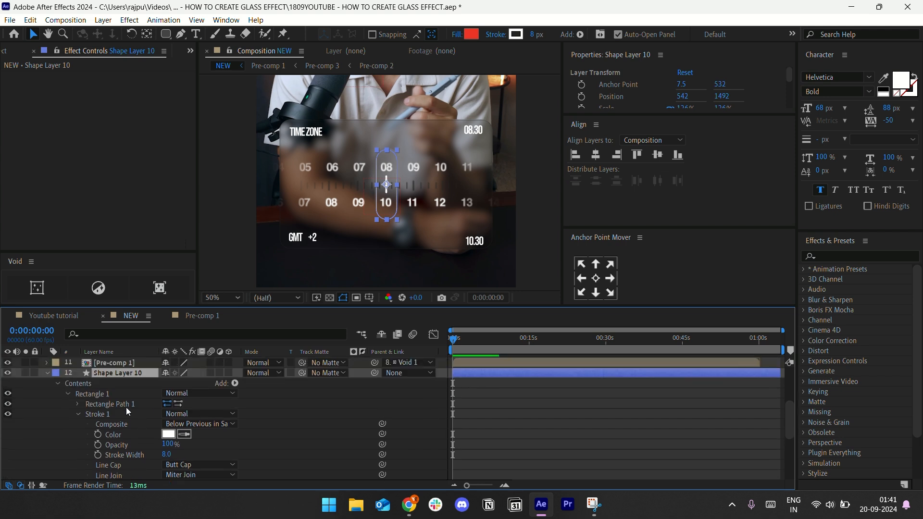
{"action": "scroll", "coordinate": [111, 432], "scroll_direction": "down", "scroll_amount": 4}
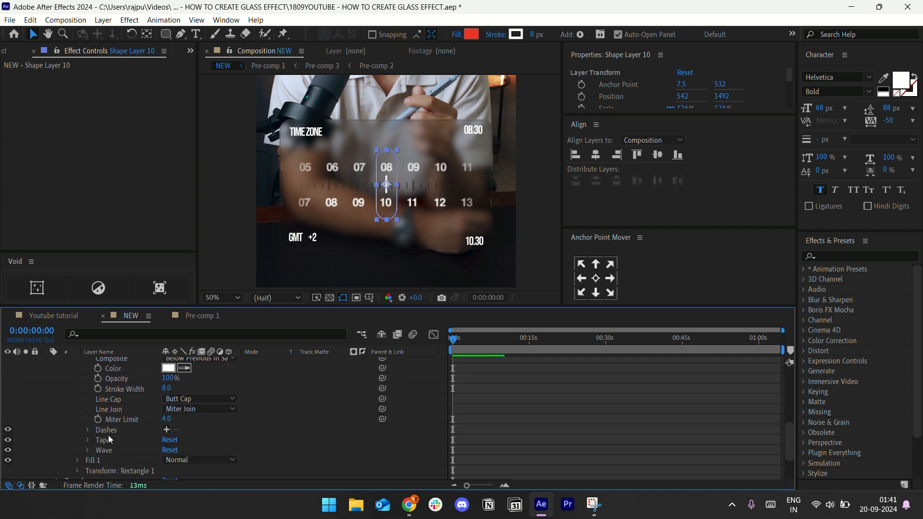
{"action": "mouse_move", "coordinate": [167, 387]}
{"action": "left_mouse_down"}
{"action": "mouse_move", "coordinate": [183, 389]}
{"action": "mouse_move", "coordinate": [168, 388]}
{"action": "left_mouse_up"}
{"action": "left_click", "coordinate": [241, 383]}
{"action": "left_click", "coordinate": [241, 382]}
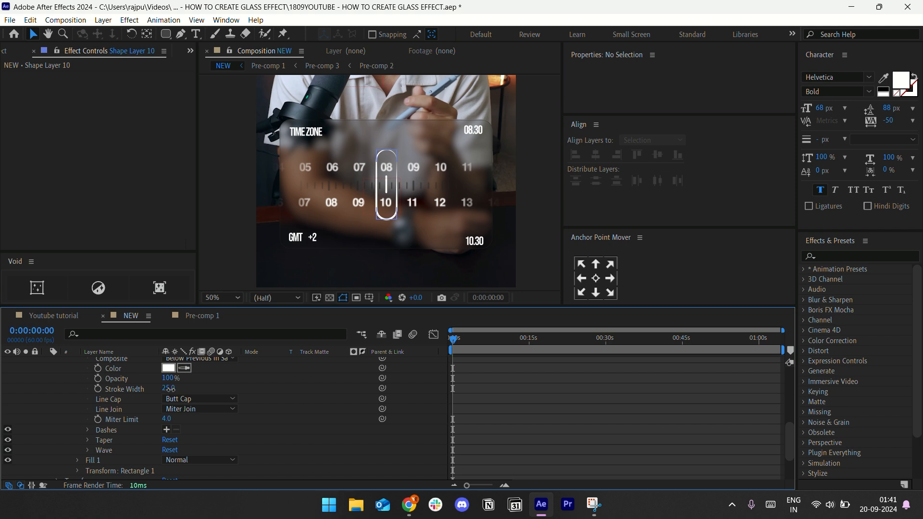
{"action": "left_click_drag", "start_coordinate": [170, 389], "coordinate": [168, 389]}
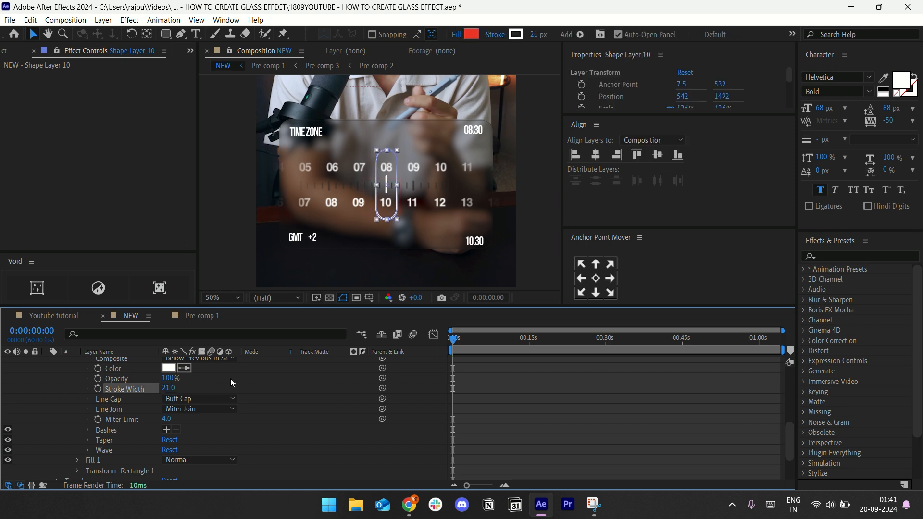
{"action": "left_click", "coordinate": [230, 379]}
- Collapse the expanded properties of Shape Layer 10 in the layer list
{"action": "scroll", "coordinate": [136, 417], "scroll_direction": "up", "scroll_amount": 10}
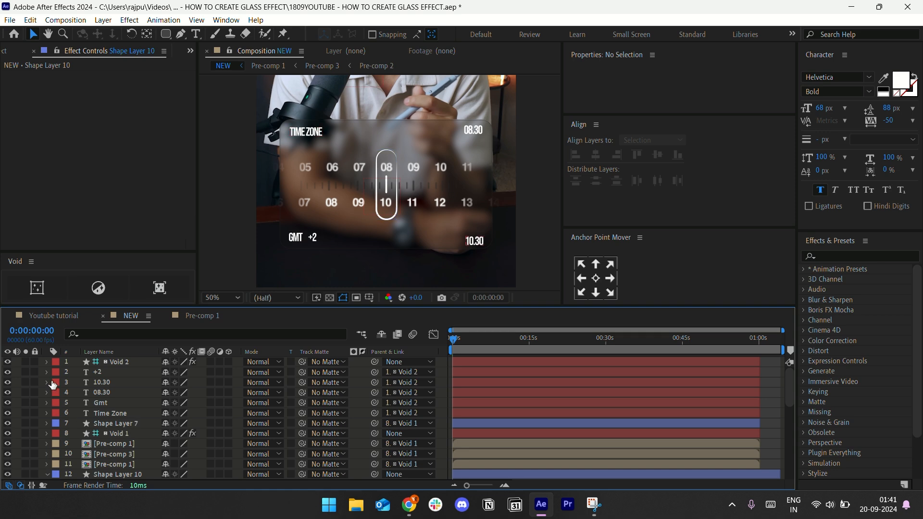
{"action": "scroll", "coordinate": [77, 457], "scroll_direction": "down", "scroll_amount": 11}
{"action": "scroll", "coordinate": [56, 414], "scroll_direction": "up", "scroll_amount": 4}
{"action": "left_click", "coordinate": [47, 398]}
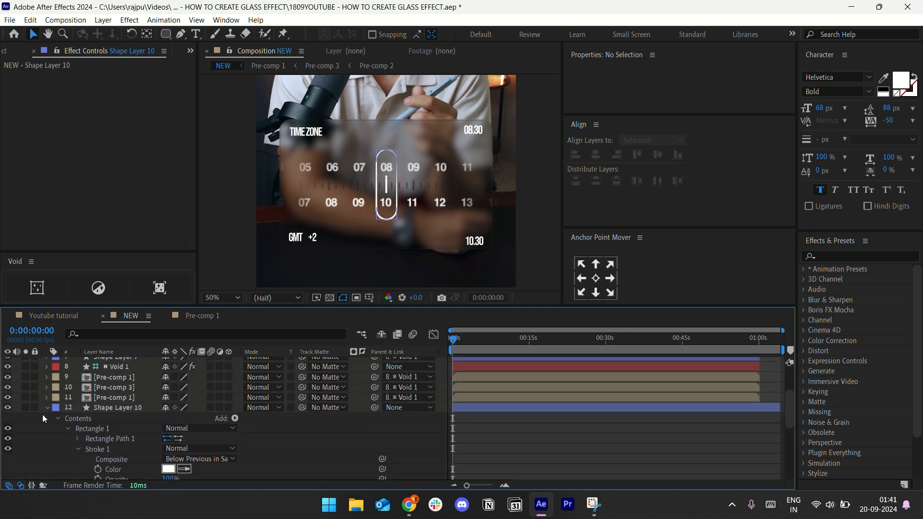
{"action": "left_click", "coordinate": [46, 398]}
{"action": "left_click", "coordinate": [47, 408]}
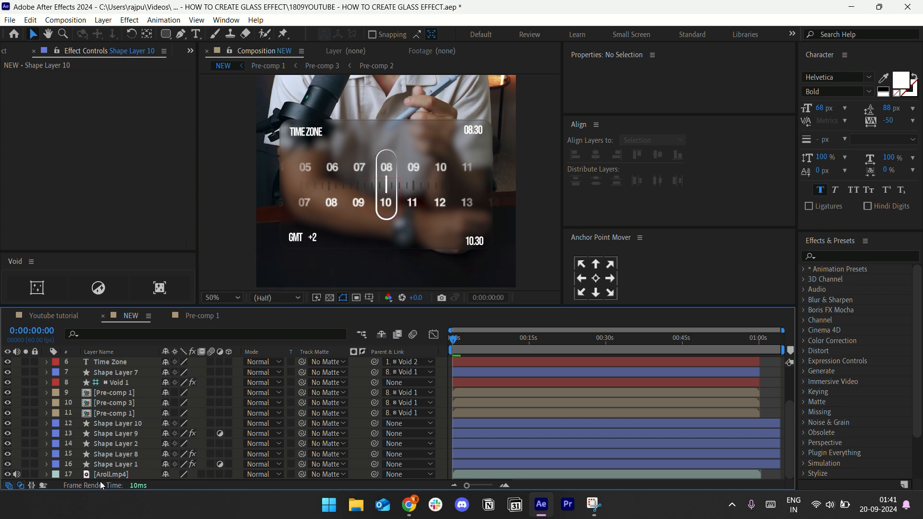
- Rename Shape Layer 1, the card's blurred adjustment layer, as BOx
{"action": "left_click", "coordinate": [109, 468]}
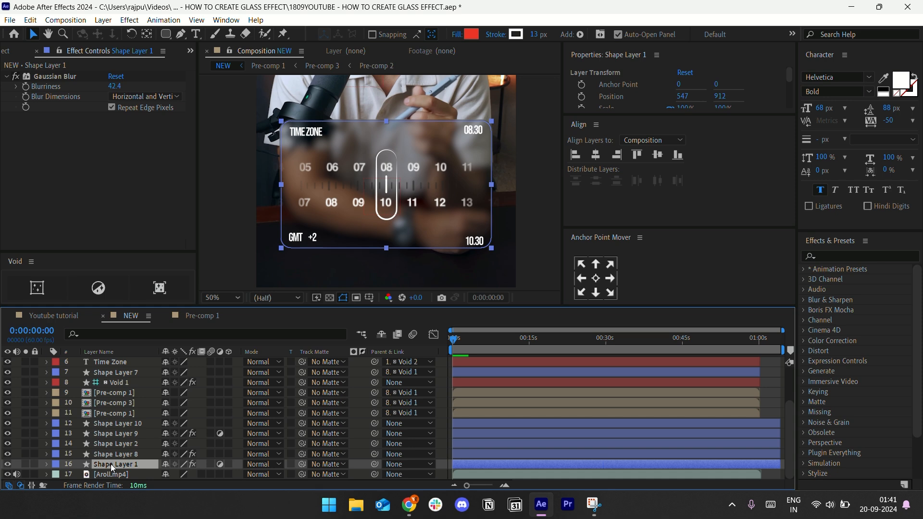
{"action": "right_click", "coordinate": [110, 463]}
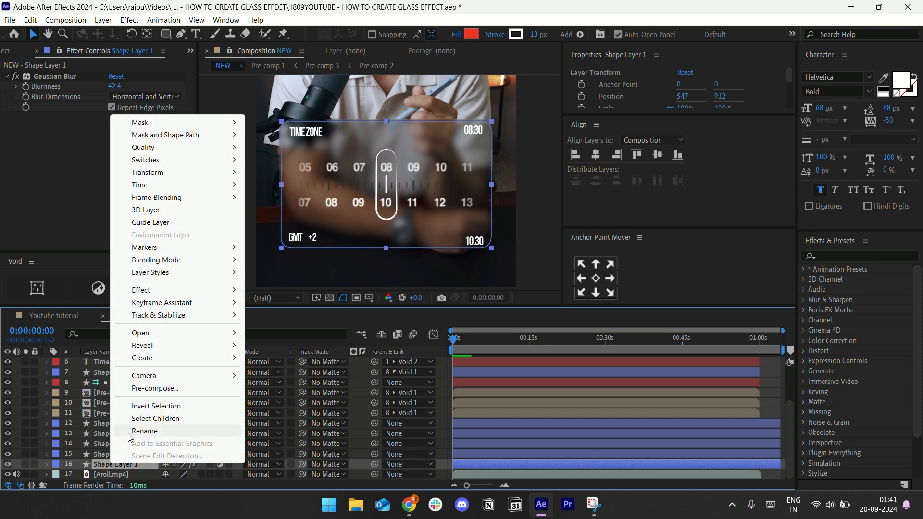
{"action": "left_click", "coordinate": [129, 436]}
{"action": "type", "text": "BOx"}
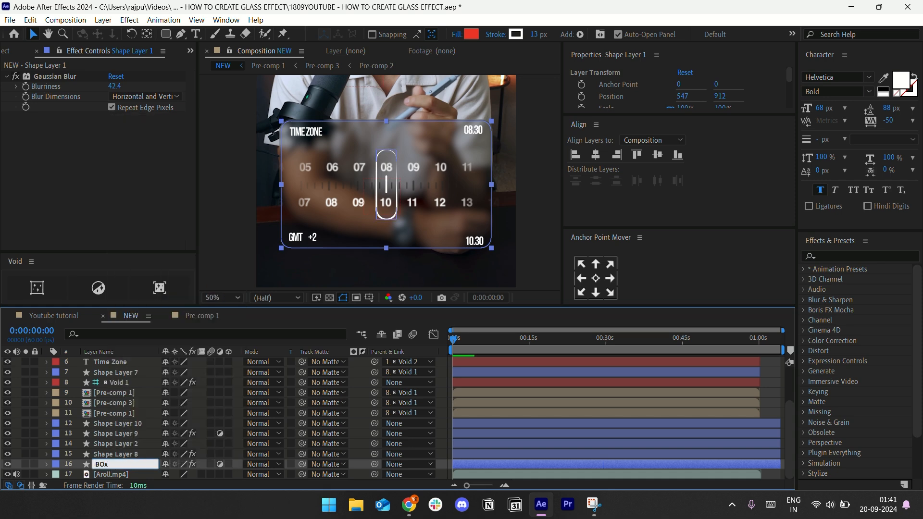
- Rename Shape Layer 8, the layer with the Fill and Gradient Ramp effects, as Color
{"action": "left_click", "coordinate": [123, 455]}
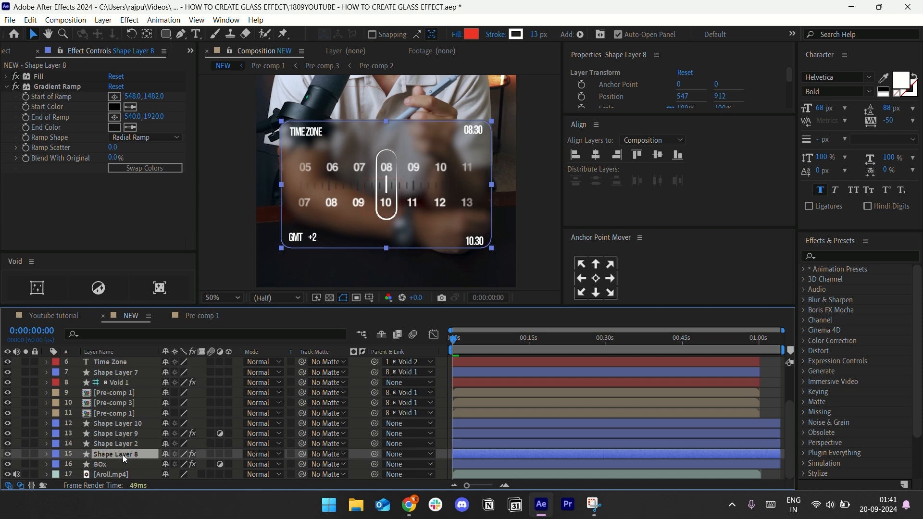
{"action": "right_click", "coordinate": [122, 455]}
{"action": "left_click", "coordinate": [151, 424]}
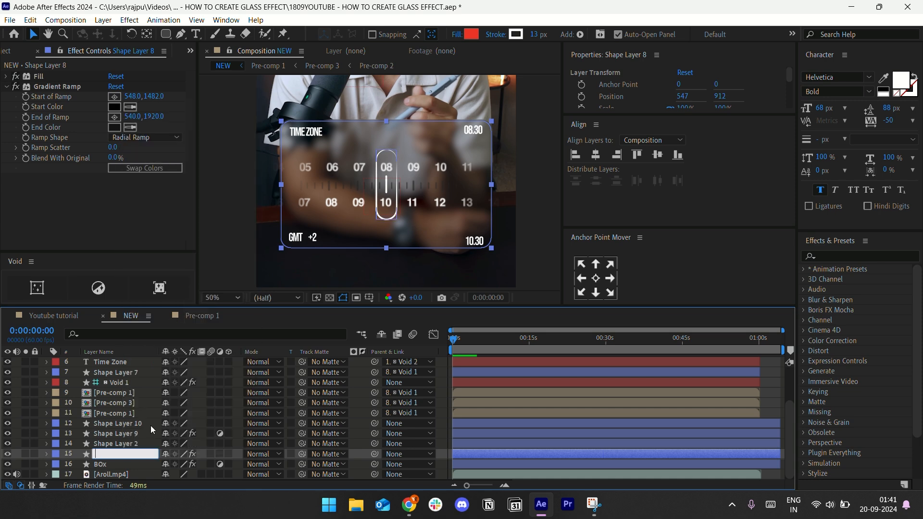
{"action": "type", "text": "O"}
{"action": "key", "text": "BackSpace"}
{"action": "type", "text": "Color"}
{"action": "left_click", "coordinate": [135, 441]}
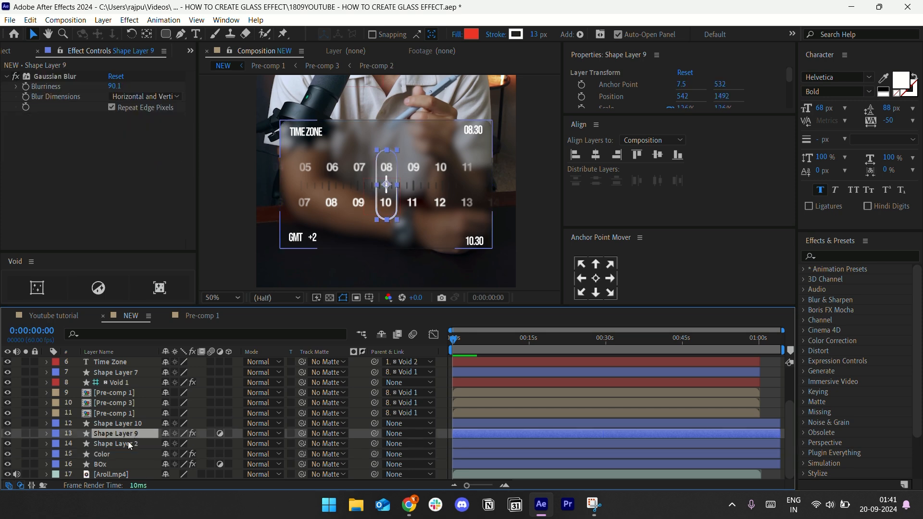
{"action": "key", "text": "ctrl+space"}
{"action": "type", "text": "outline"}
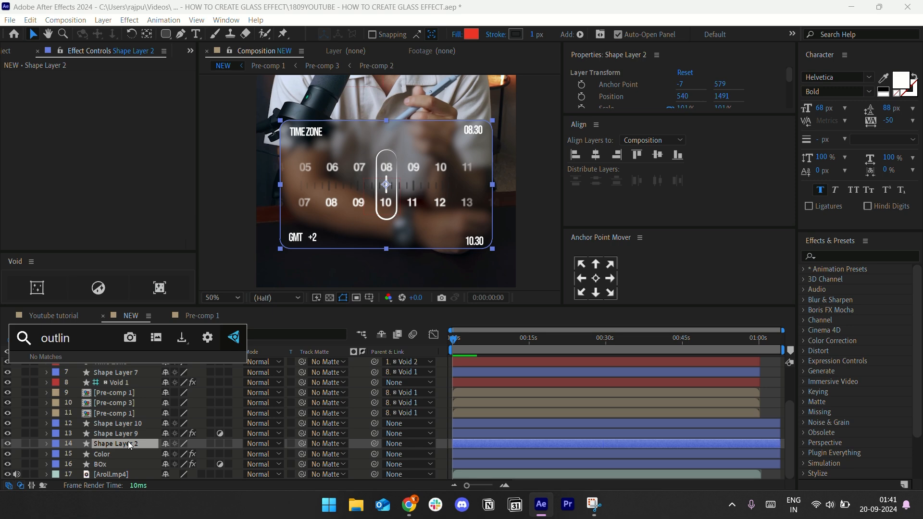
{"action": "key", "text": "BackSpace"}
{"action": "key", "text": "BackSpace"}
{"action": "key", "text": "BackSpace"}
{"action": "key", "text": "BackSpace"}
{"action": "key", "text": "BackSpace"}
{"action": "key", "text": "BackSpace"}
{"action": "key", "text": "Escape"}
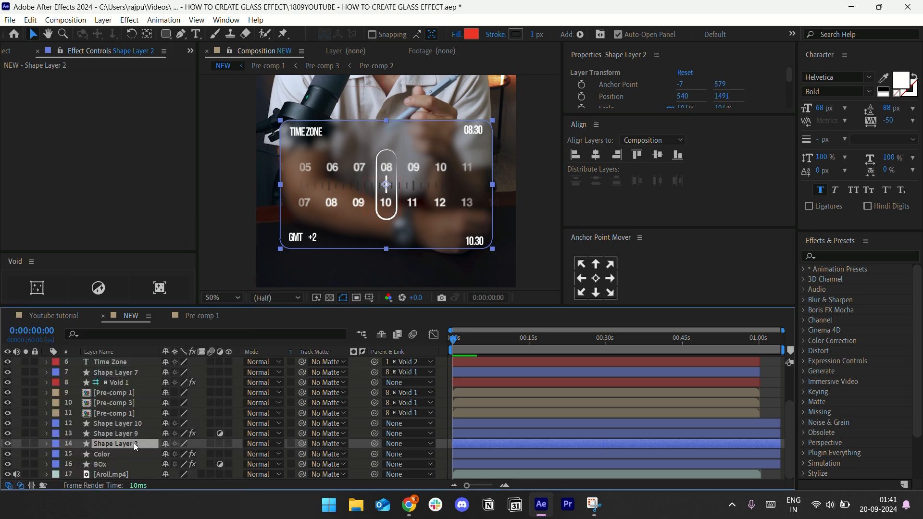
- Rename Shape Layer 2, the card's corner outline, as Outline
{"action": "right_click", "coordinate": [133, 442]}
{"action": "left_click", "coordinate": [158, 410]}
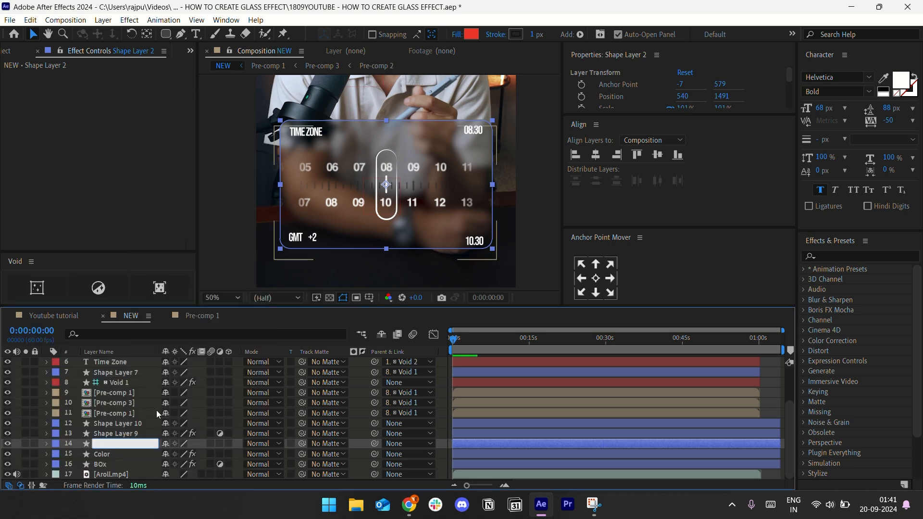
{"action": "type", "text": "Outline"}
- Rename Shape Layer 9, the blurred adjustment layer of the central pill shape, as Box 2
{"action": "left_click", "coordinate": [126, 430]}
{"action": "right_click", "coordinate": [127, 431]}
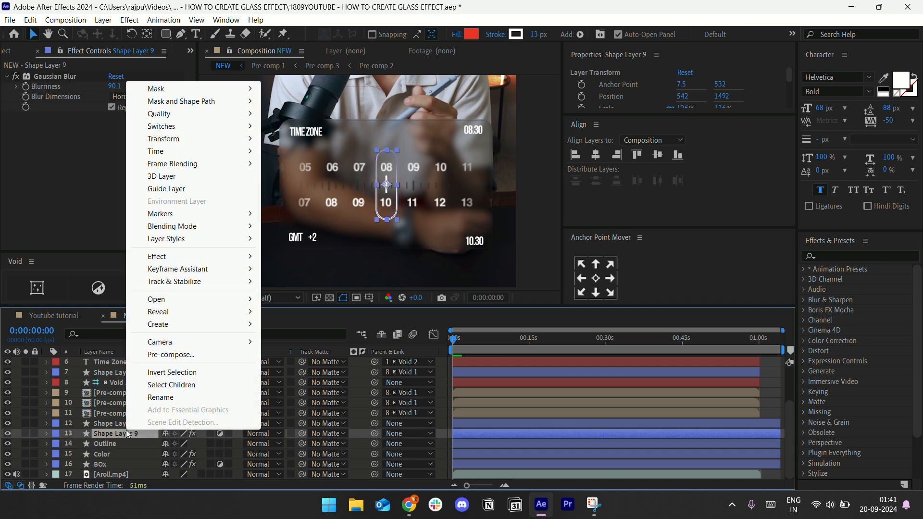
{"action": "left_click", "coordinate": [160, 398]}
{"action": "type", "text": "Box"}
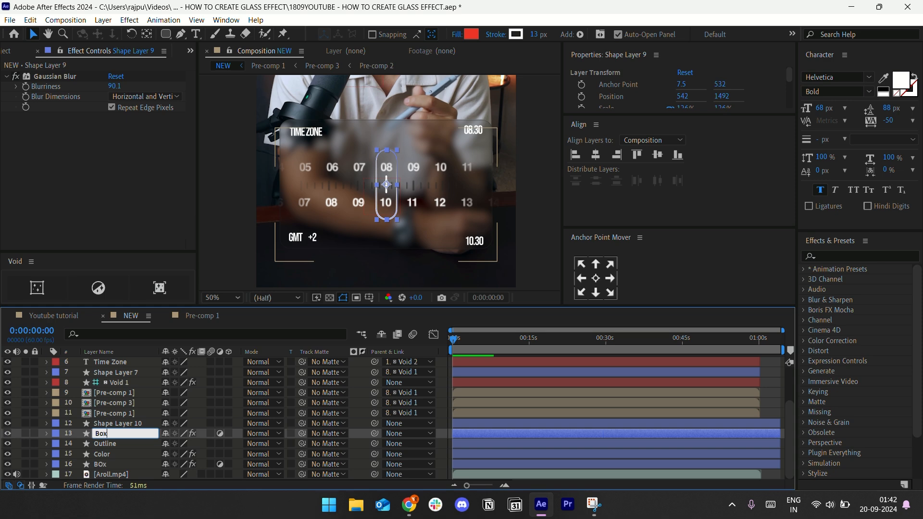
{"action": "type", "text": " 2"}
- Rename Shape Layer 10, the tapered pill outline, as Highlight
{"action": "left_click", "coordinate": [124, 422]}
{"action": "right_click", "coordinate": [124, 422]}
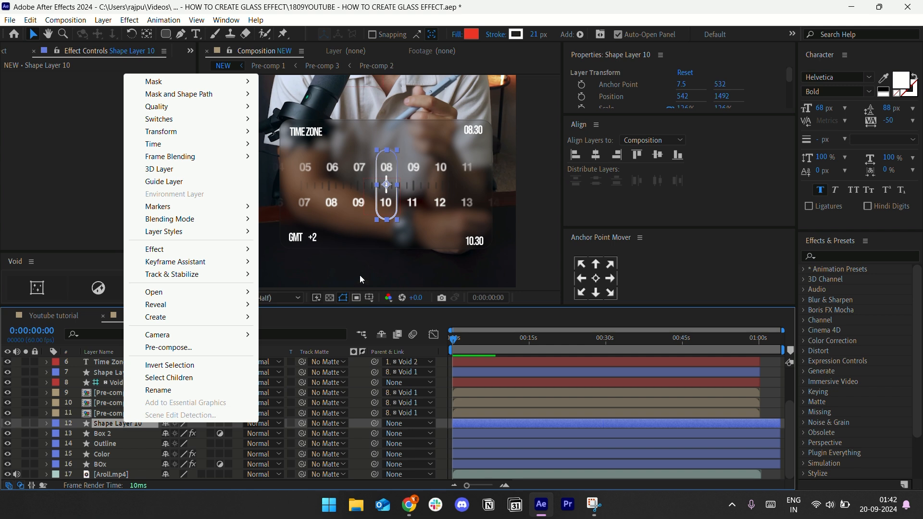
{"action": "left_click", "coordinate": [175, 390]}
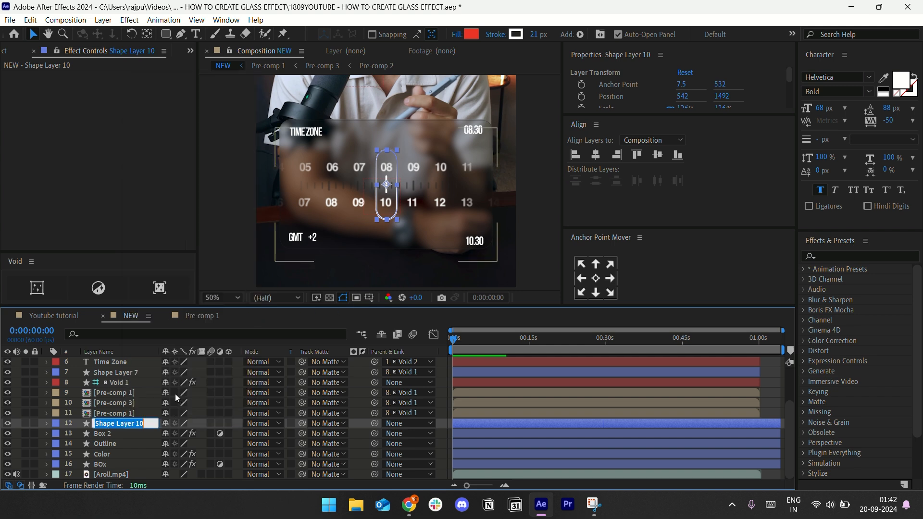
{"action": "key", "text": "BackSpace"}
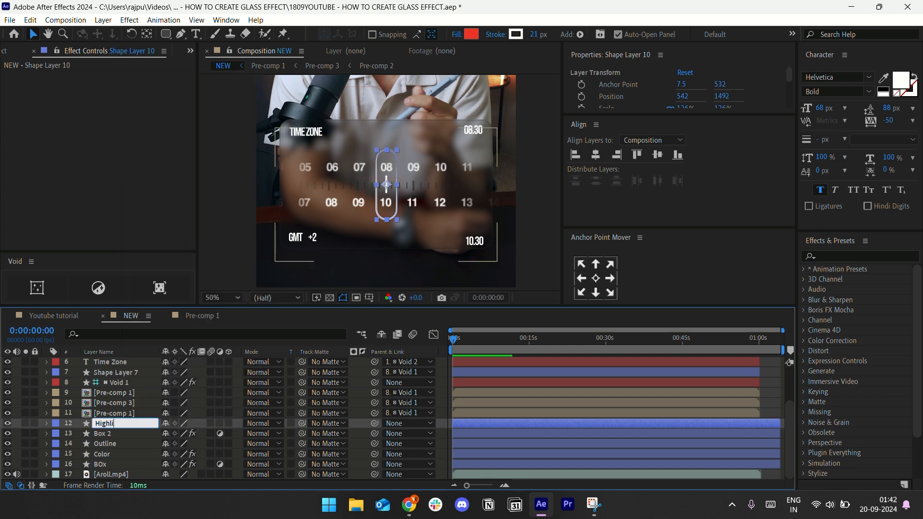
{"action": "key", "text": "Return"}
{"action": "left_click", "coordinate": [125, 412]}
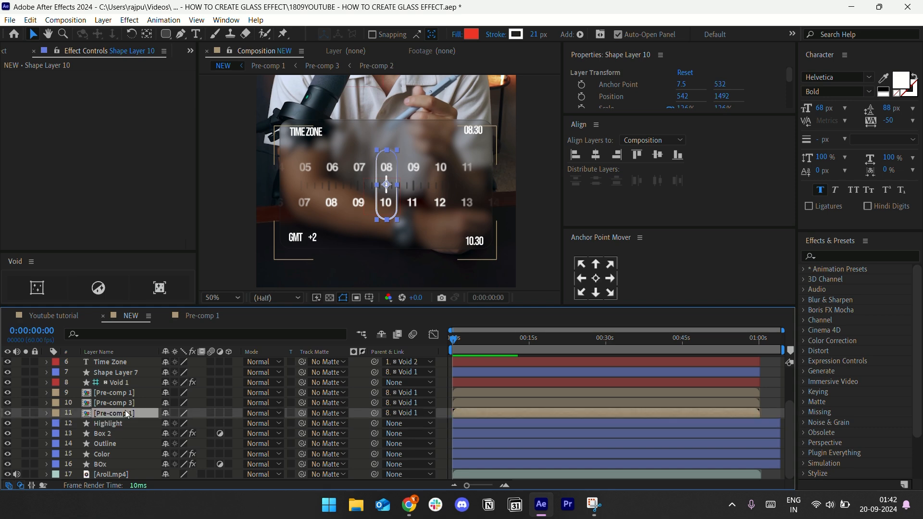
{"action": "scroll", "coordinate": [125, 413], "scroll_direction": "up", "scroll_amount": 3}
{"action": "scroll", "coordinate": [125, 411], "scroll_direction": "down", "scroll_amount": 3}
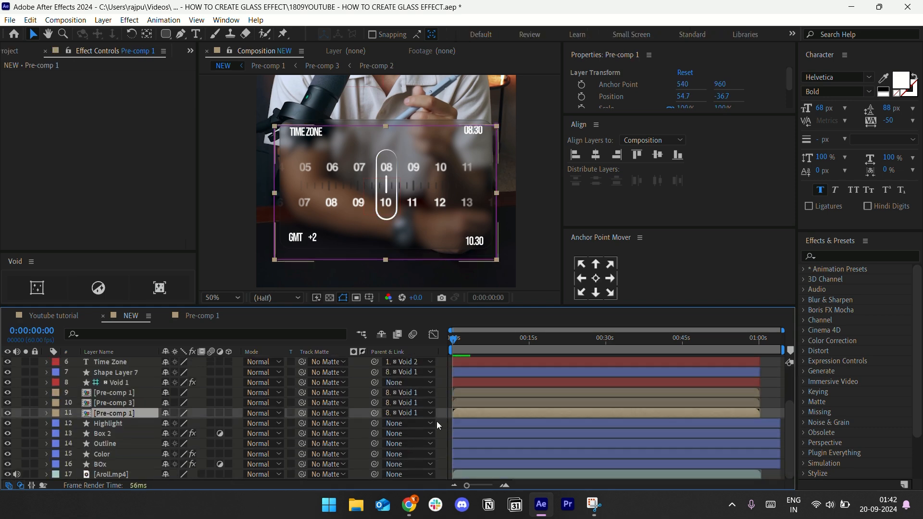
{"action": "left_click", "coordinate": [469, 469]}
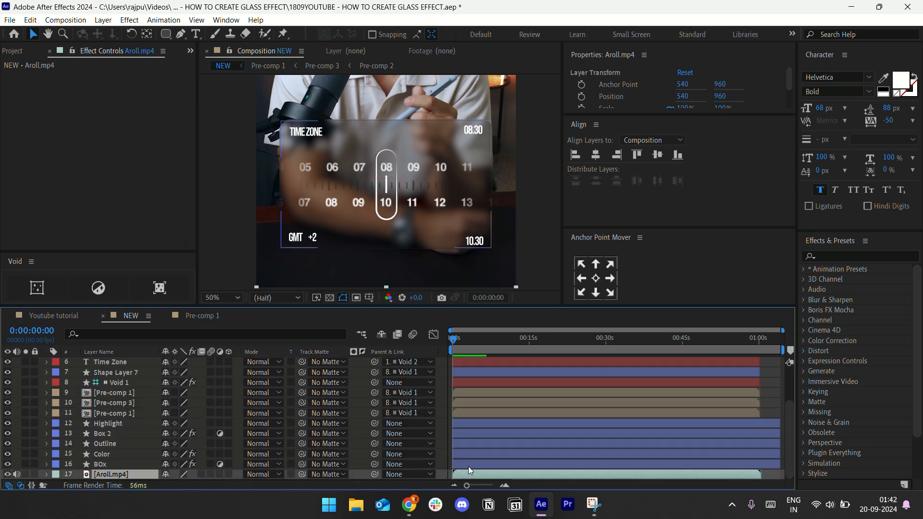
- Apply the Add Grain effect to the BOx layer and set its Viewing Mode to Final Output
{"action": "left_click", "coordinate": [468, 464]}
{"action": "scroll", "coordinate": [422, 219], "scroll_direction": "up", "scroll_amount": 1}
{"action": "scroll", "coordinate": [422, 219], "scroll_direction": "down", "scroll_amount": 3}
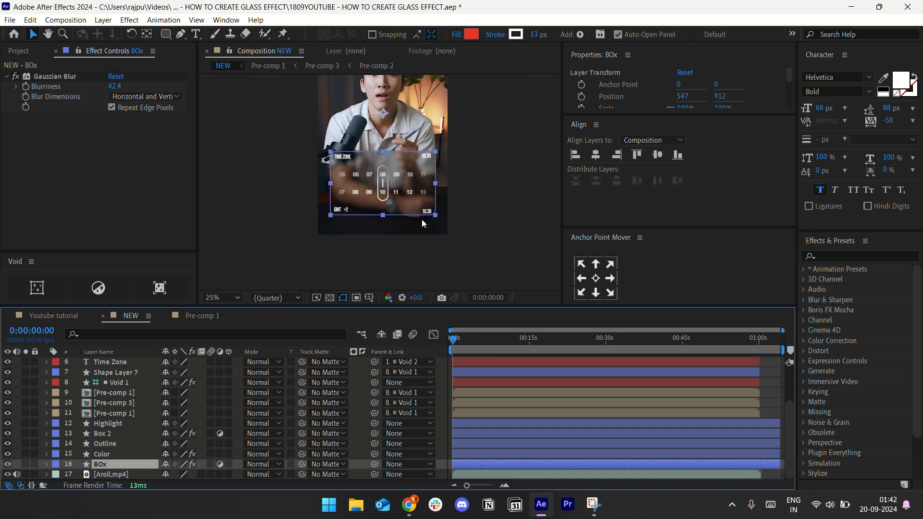
{"action": "scroll", "coordinate": [422, 219], "scroll_direction": "up", "scroll_amount": 2}
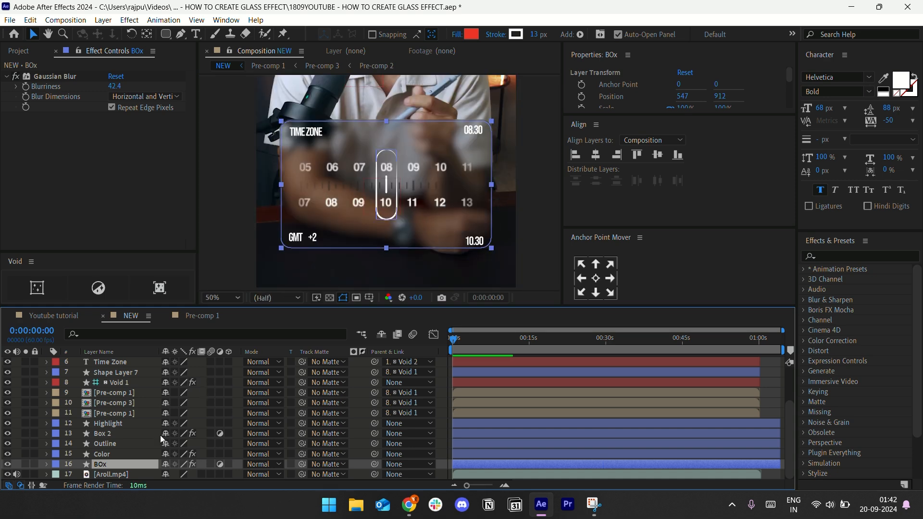
{"action": "key", "text": "ctrl+space"}
{"action": "type", "text": "add"}
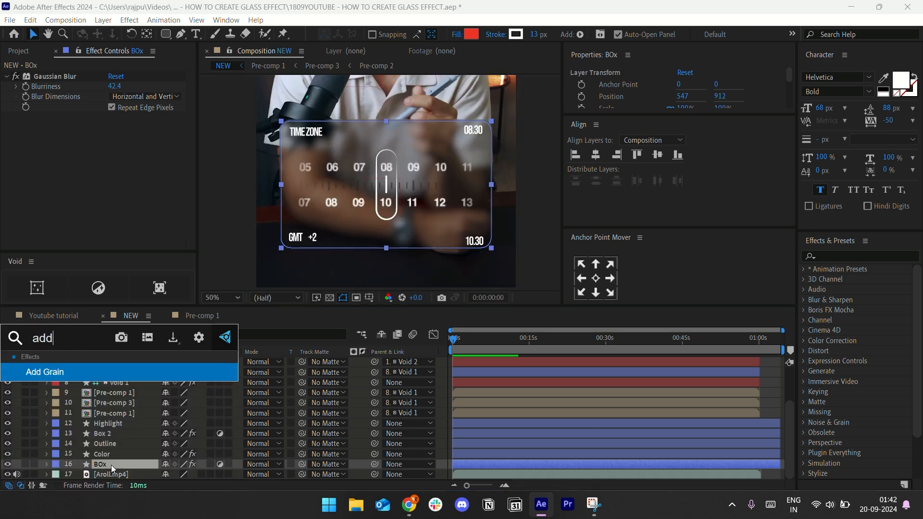
{"action": "left_click", "coordinate": [88, 375]}
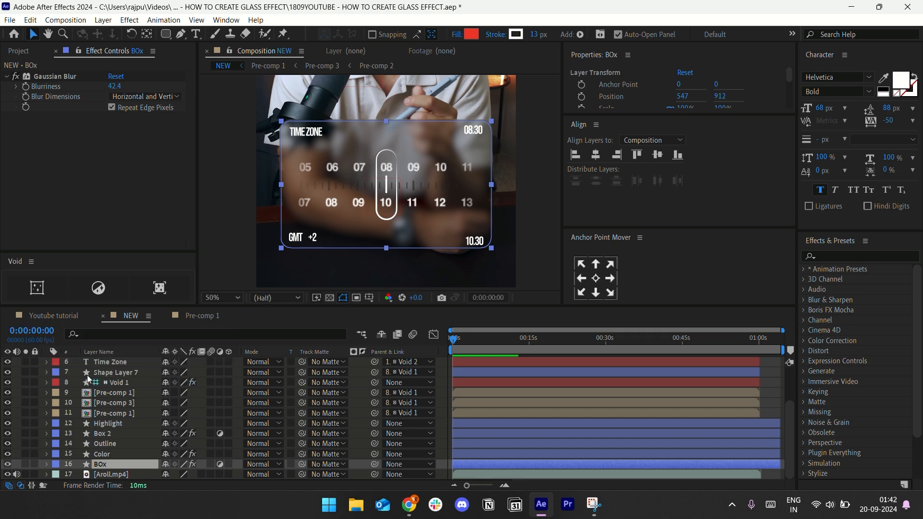
{"action": "left_click", "coordinate": [137, 115]}
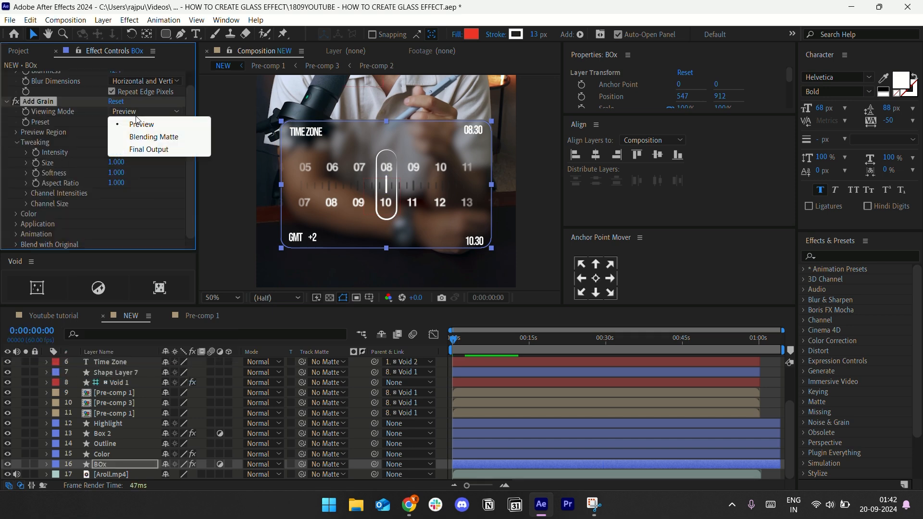
{"action": "left_click", "coordinate": [140, 150]}
- Make the grain on BOx monochromatic, keep the Kodak Vision 200T preset, and collapse the Add Grain settings
{"action": "left_click", "coordinate": [138, 122]}
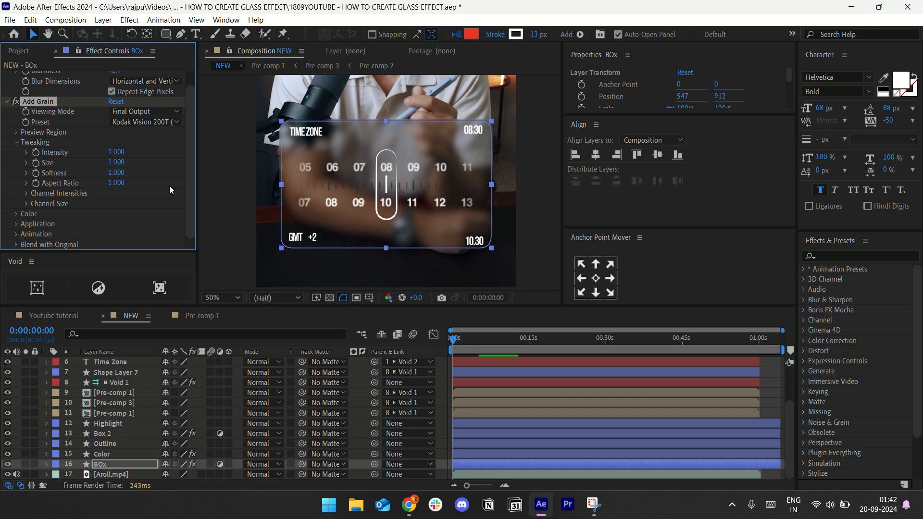
{"action": "left_click", "coordinate": [16, 213]}
{"action": "left_click", "coordinate": [111, 213]}
{"action": "scroll", "coordinate": [156, 187], "scroll_direction": "up", "scroll_amount": 1}
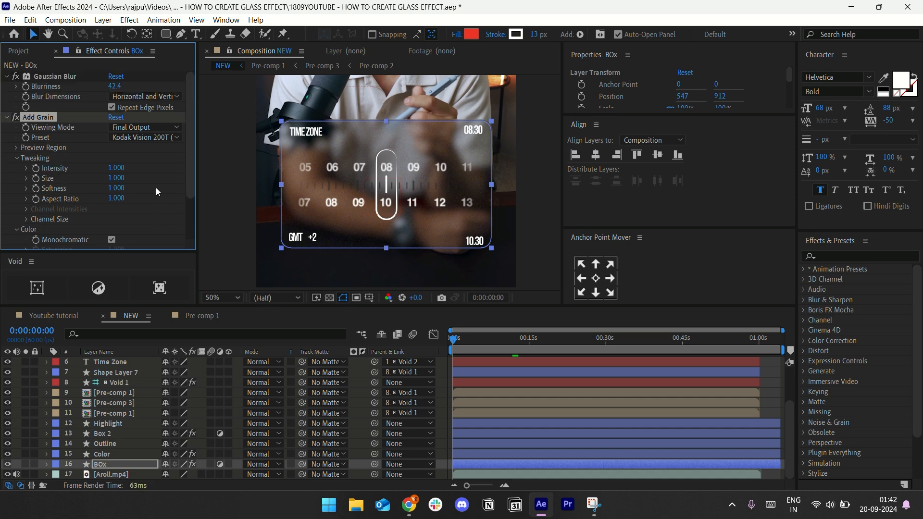
{"action": "left_click", "coordinate": [139, 137]}
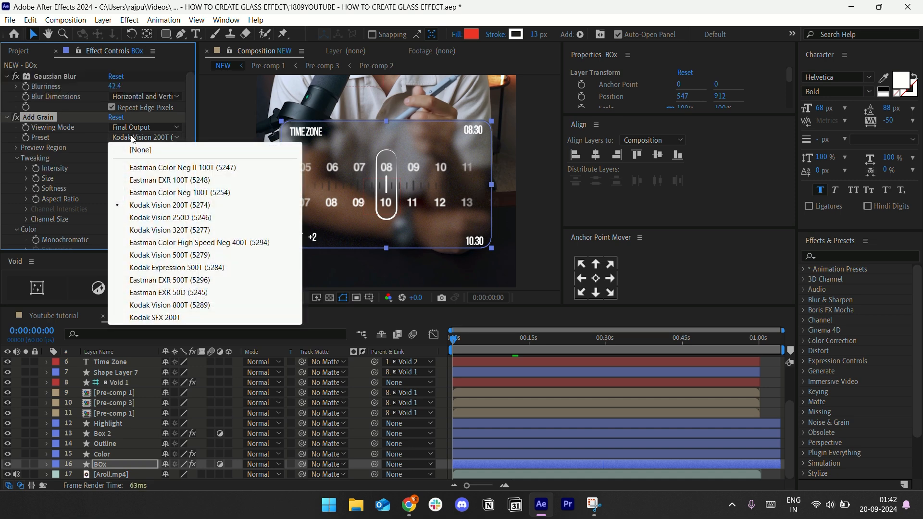
{"action": "left_click", "coordinate": [85, 163]}
{"action": "left_click", "coordinate": [7, 118]}
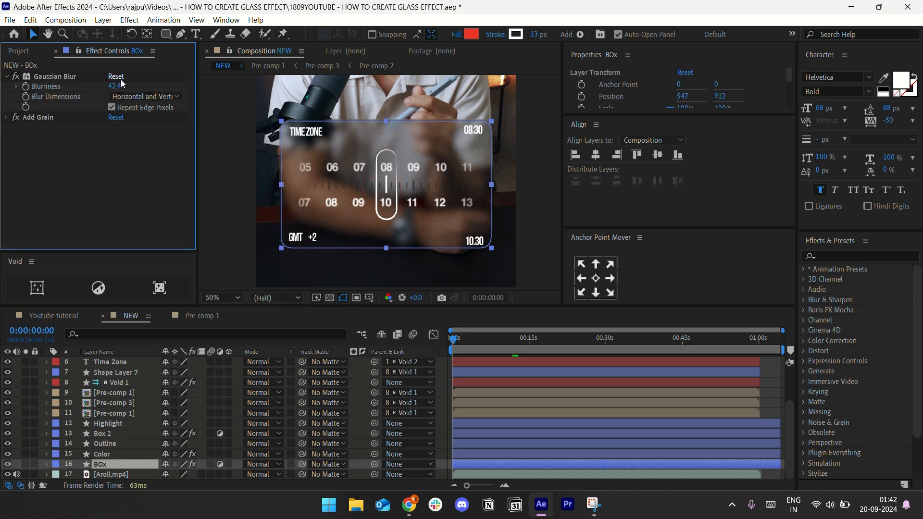
- Set the Gaussian Blur blurriness on the BOx layer to 40
{"action": "left_click", "coordinate": [116, 86]}
{"action": "type", "text": "45"}
{"action": "key", "text": "BackSpace"}
{"action": "key", "text": "BackSpace"}
{"action": "type", "text": "40"}
{"action": "key", "text": "Return"}
- Collapse the Gaussian Blur settings on BOx and the Gradient Ramp settings on the Color layer
{"action": "left_click", "coordinate": [7, 76]}
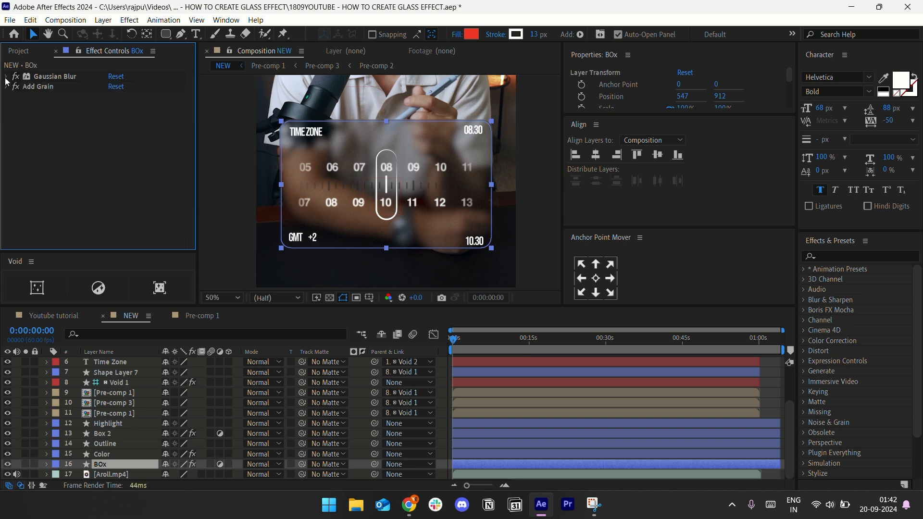
{"action": "left_click", "coordinate": [122, 454]}
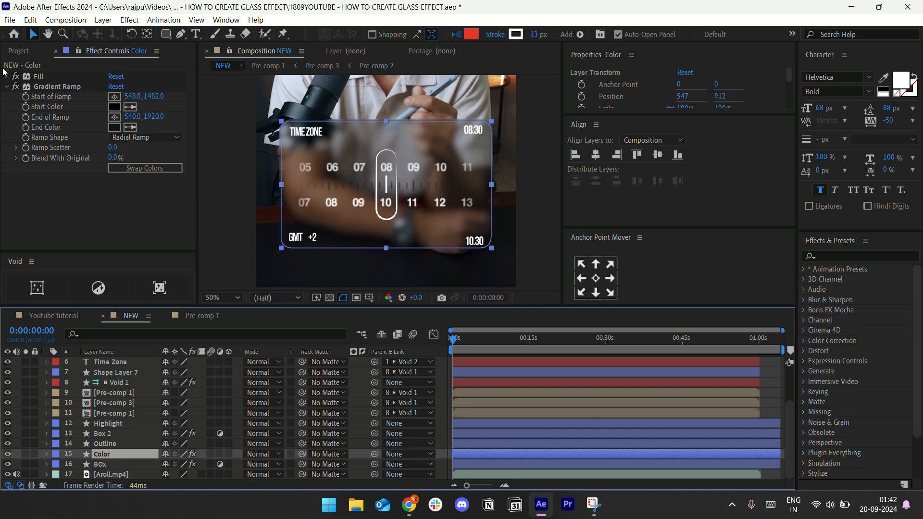
{"action": "left_click", "coordinate": [6, 88]}
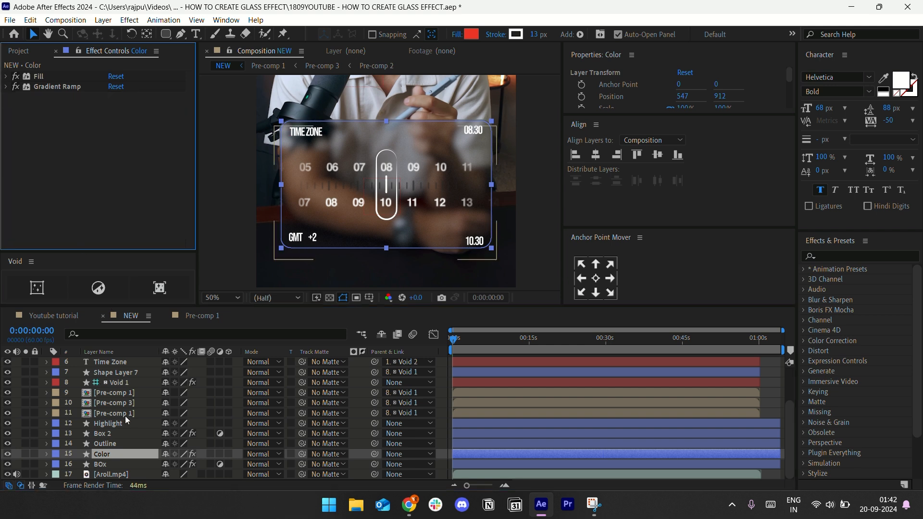
- Reveal the Outline layer's scale and set it to 103%
{"action": "left_click", "coordinate": [116, 442]}
{"action": "key", "text": "s"}
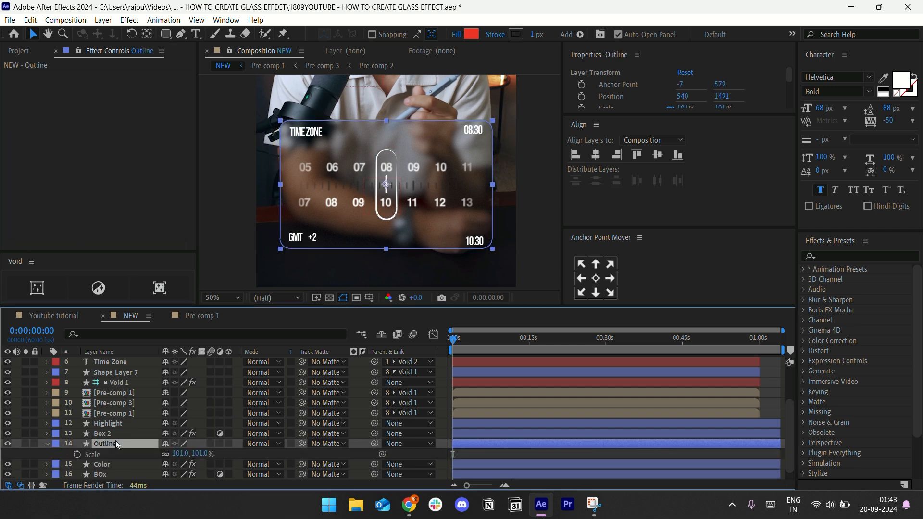
{"action": "left_click", "coordinate": [179, 454]}
{"action": "type", "text": "103"}
{"action": "left_click", "coordinate": [221, 453]}
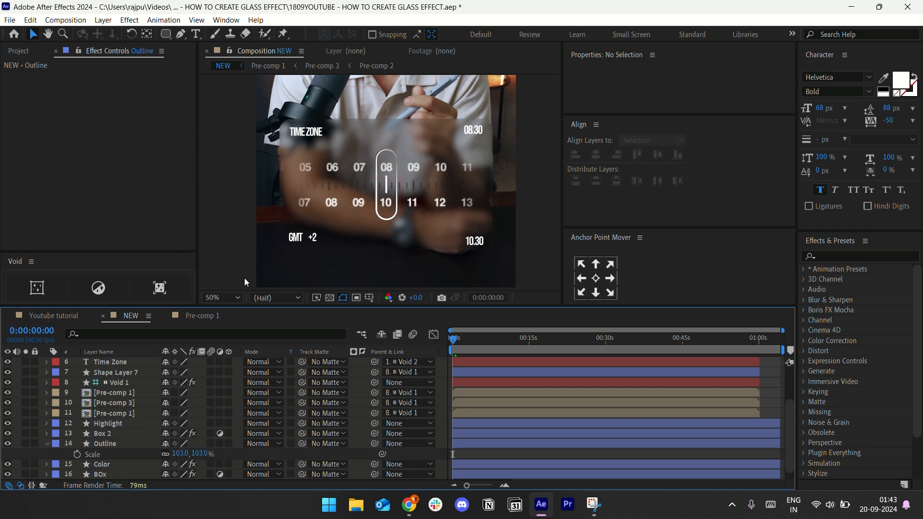
- Set the Outline layer's scale to 102% and collapse its properties
{"action": "left_click", "coordinate": [201, 454]}
{"action": "type", "text": "102"}
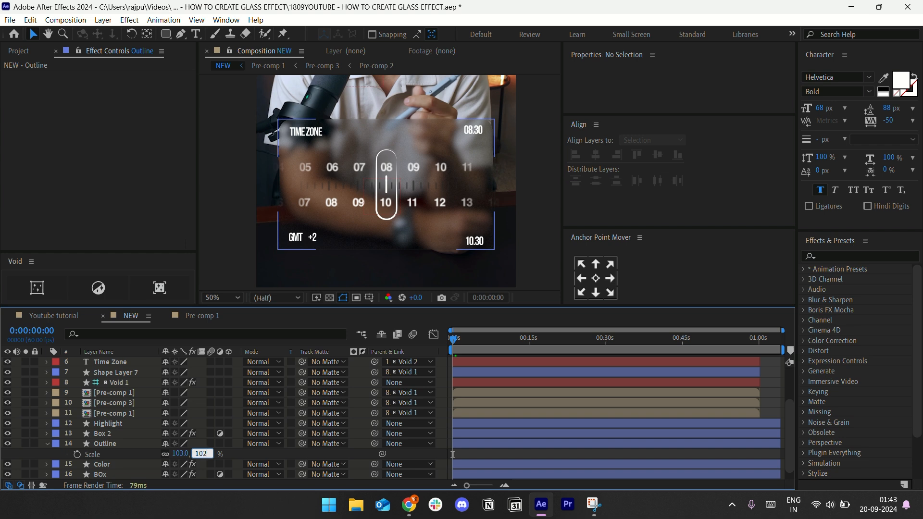
{"action": "left_click", "coordinate": [232, 454]}
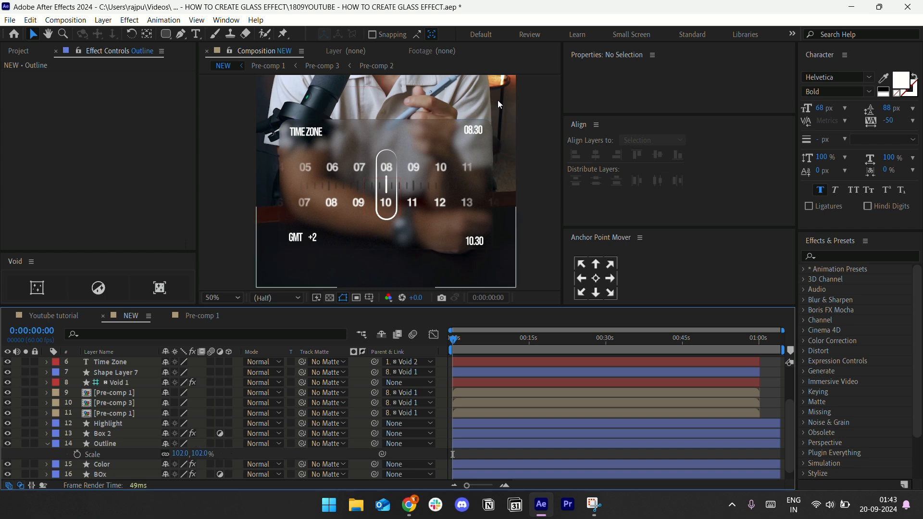
{"action": "left_click", "coordinate": [49, 441]}
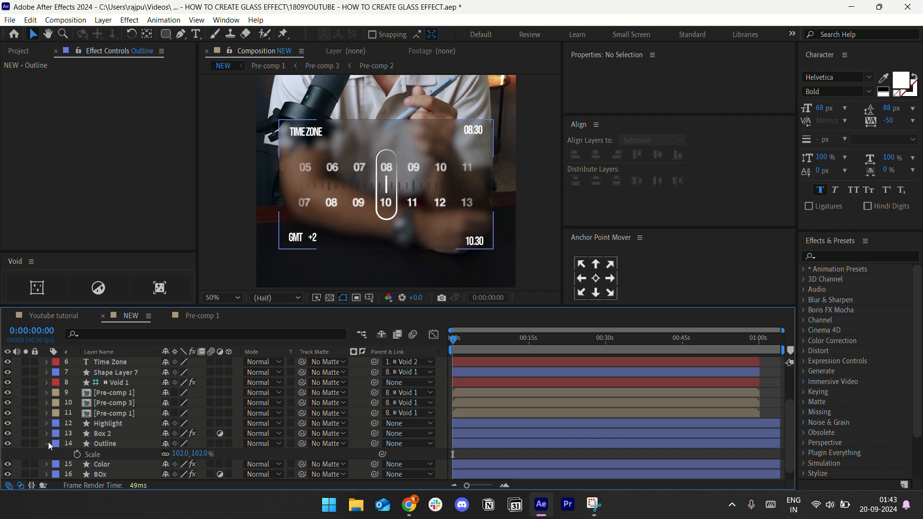
{"action": "left_click", "coordinate": [48, 442]}
- Set the Add Grain intensity on the BOx layer to 0.7 and collapse the effect's settings
{"action": "left_click", "coordinate": [105, 455]}
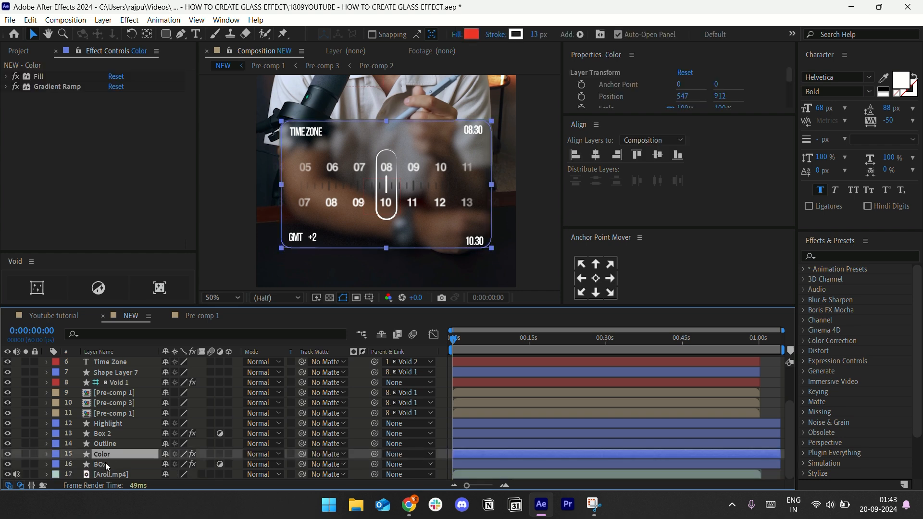
{"action": "left_click", "coordinate": [105, 463]}
{"action": "left_click", "coordinate": [9, 87]}
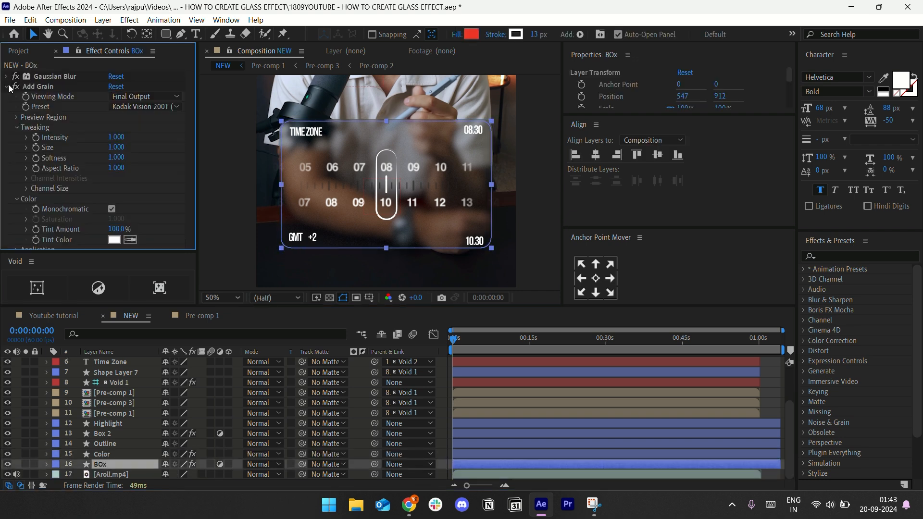
{"action": "left_click", "coordinate": [115, 137]}
{"action": "type", "text": "0."}
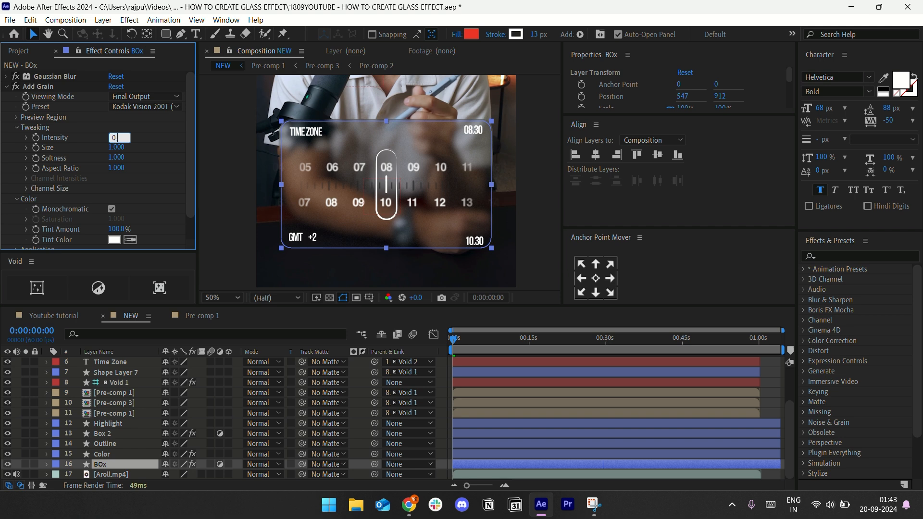
{"action": "type", "text": "7"}
{"action": "key", "text": "Return"}
{"action": "left_click", "coordinate": [7, 87]}
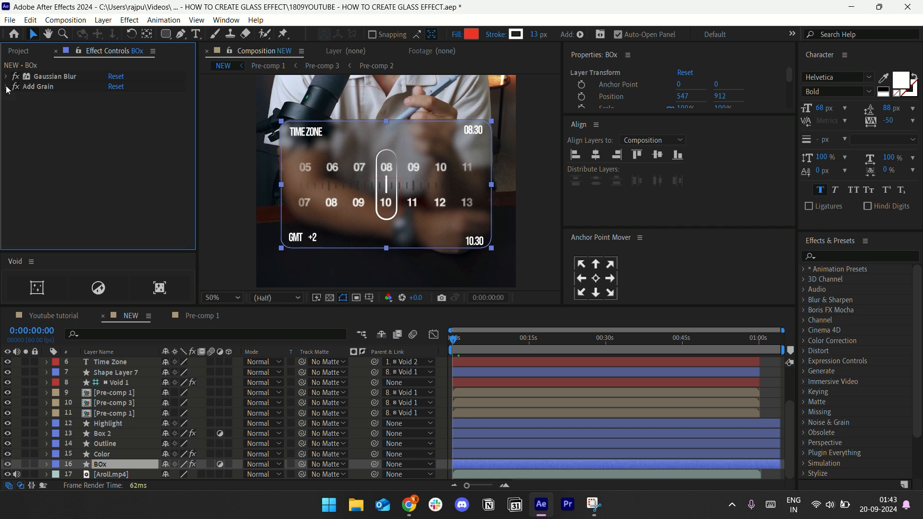
- Set the Gaussian Blur blurriness on the Box 2 layer to 90 and collapse the effect's settings
{"action": "left_click", "coordinate": [111, 433]}
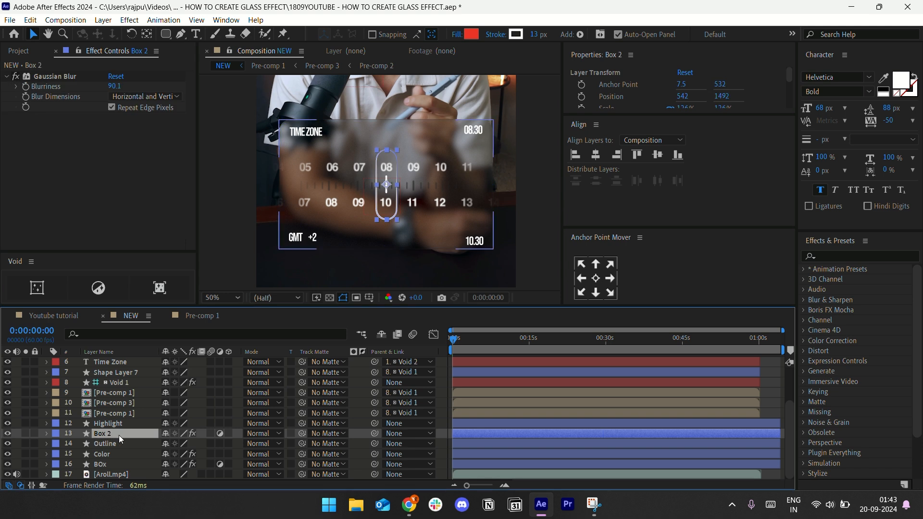
{"action": "left_click", "coordinate": [114, 86]}
{"action": "type", "text": "90"}
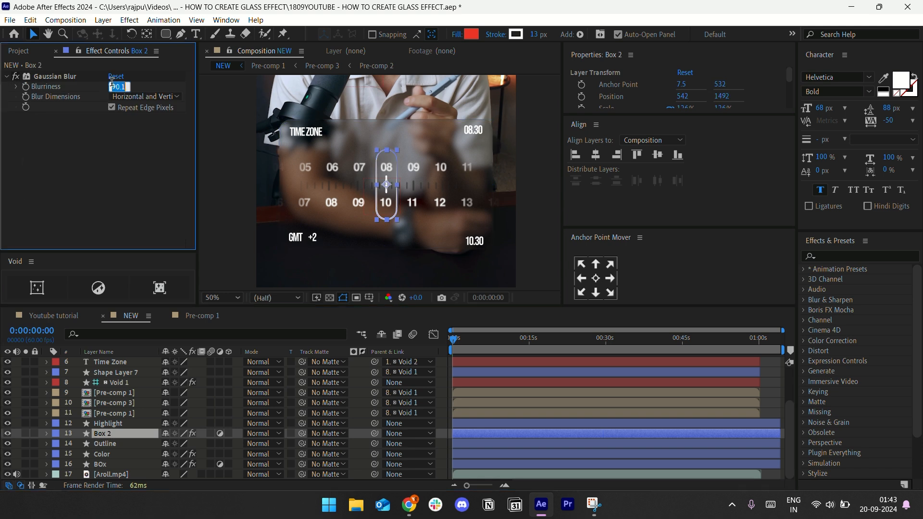
{"action": "key", "text": "Return"}
{"action": "left_click", "coordinate": [7, 76]}
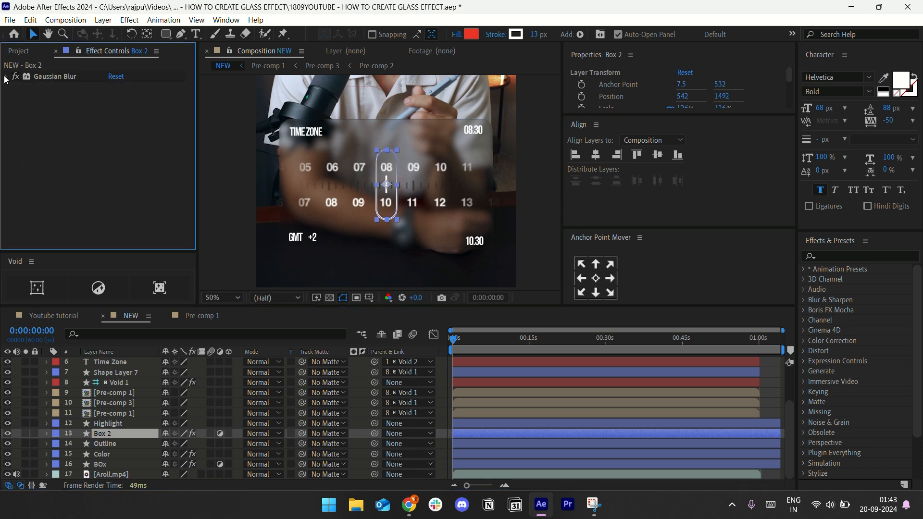
- Apply the 4-Color Gradient effect to the Highlight layer
{"action": "left_click", "coordinate": [117, 425]}
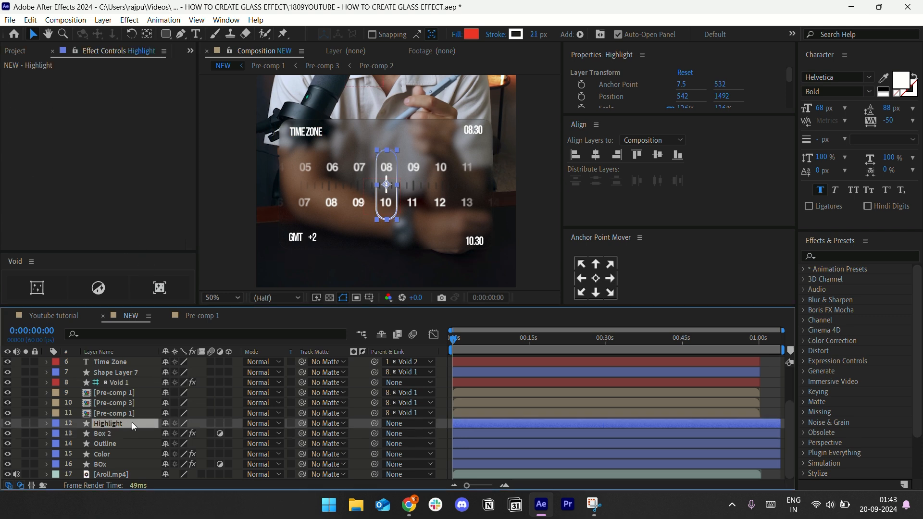
{"action": "key", "text": "ctrl+space"}
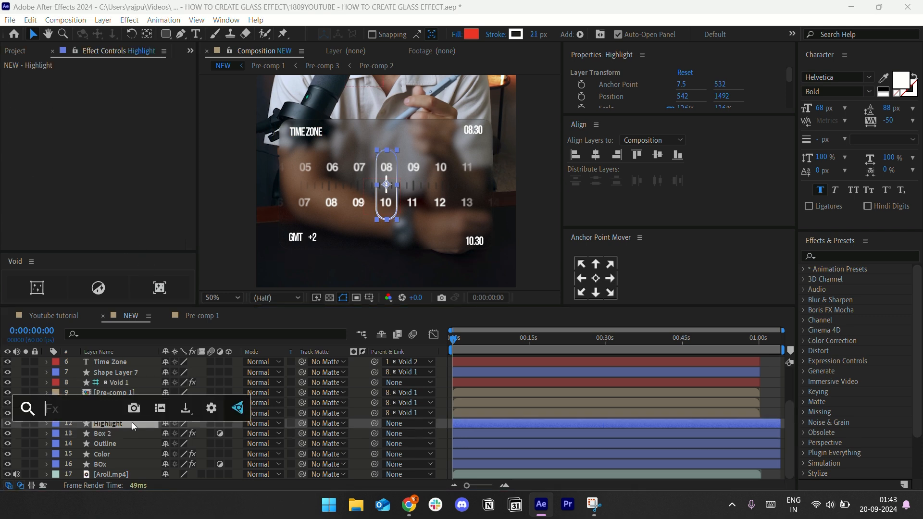
{"action": "type", "text": "gra"}
{"action": "key", "text": "BackSpace"}
{"action": "key", "text": "BackSpace"}
{"action": "key", "text": "BackSpace"}
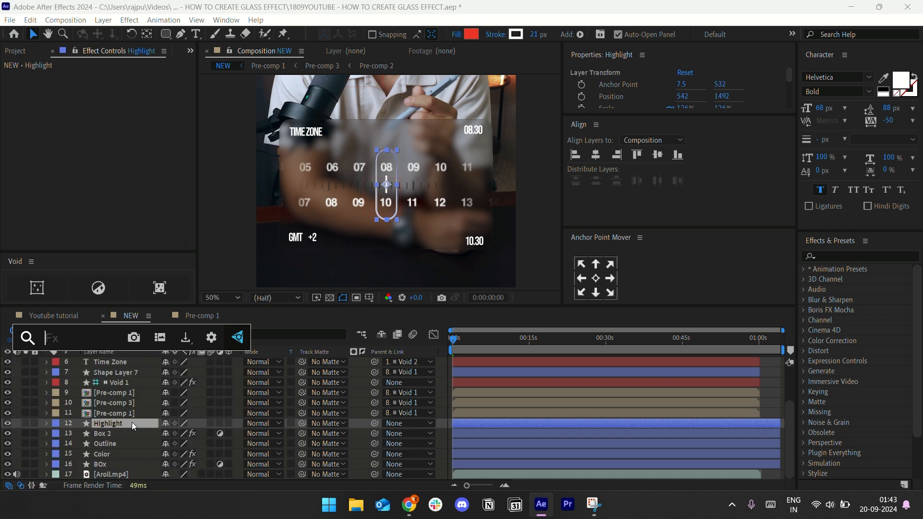
{"action": "type", "text": "4 col"}
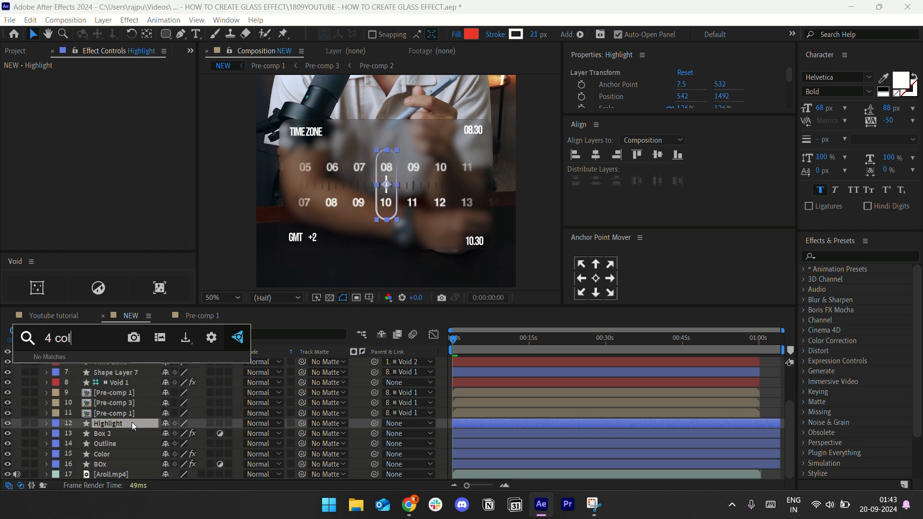
{"action": "type", "text": "or"}
{"action": "key", "text": "BackSpace"}
{"action": "key", "text": "BackSpace"}
{"action": "key", "text": "BackSpace"}
{"action": "key", "text": "BackSpace"}
{"action": "key", "text": "BackSpace"}
{"action": "key", "text": "BackSpace"}
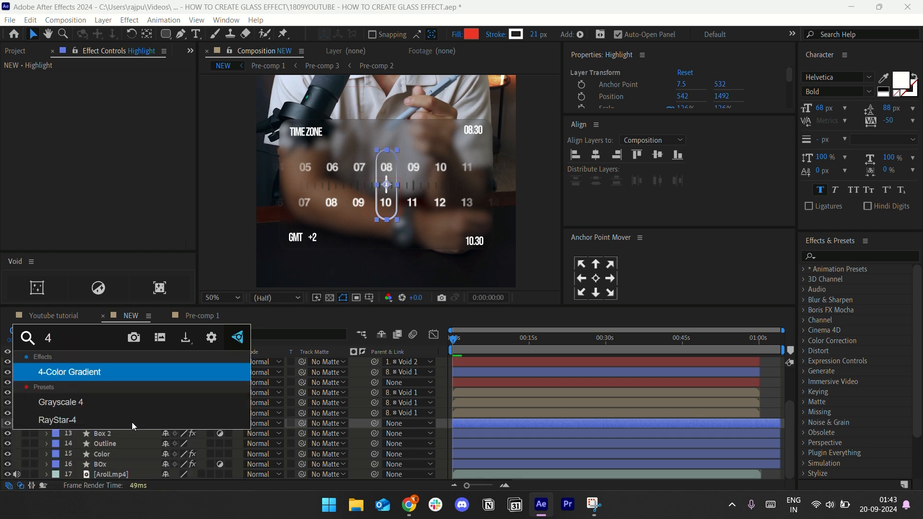
{"action": "left_click", "coordinate": [118, 377]}
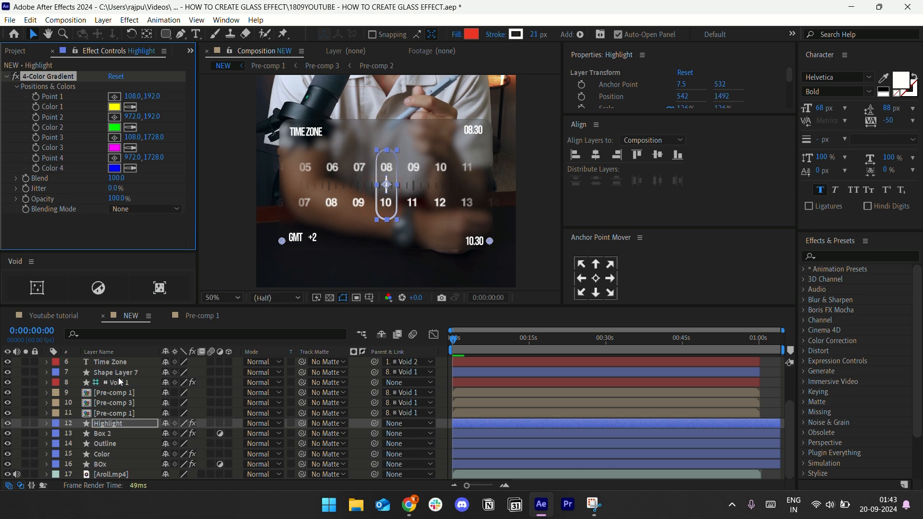
- Set Color 1 of the Highlight layer's gradient to dark blue, 002B6B
{"action": "left_click", "coordinate": [114, 107]}
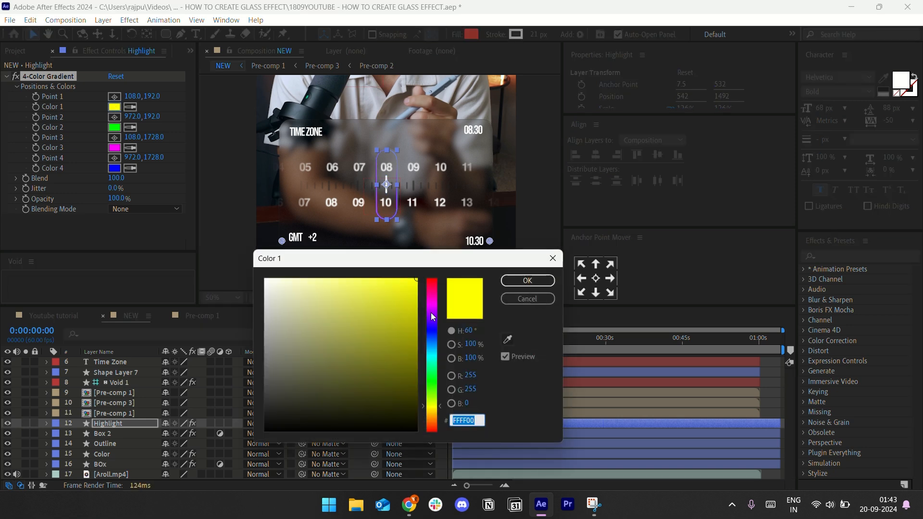
{"action": "left_click", "coordinate": [433, 339]}
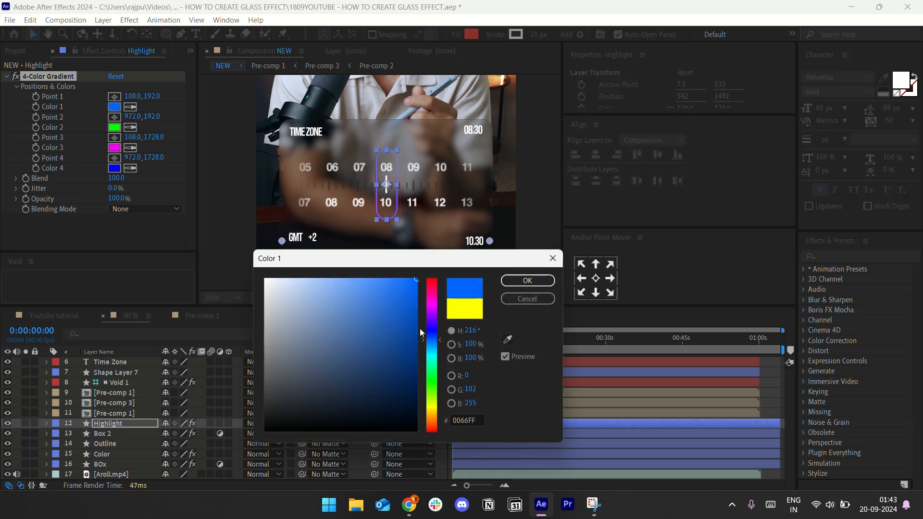
{"action": "left_click", "coordinate": [416, 367]}
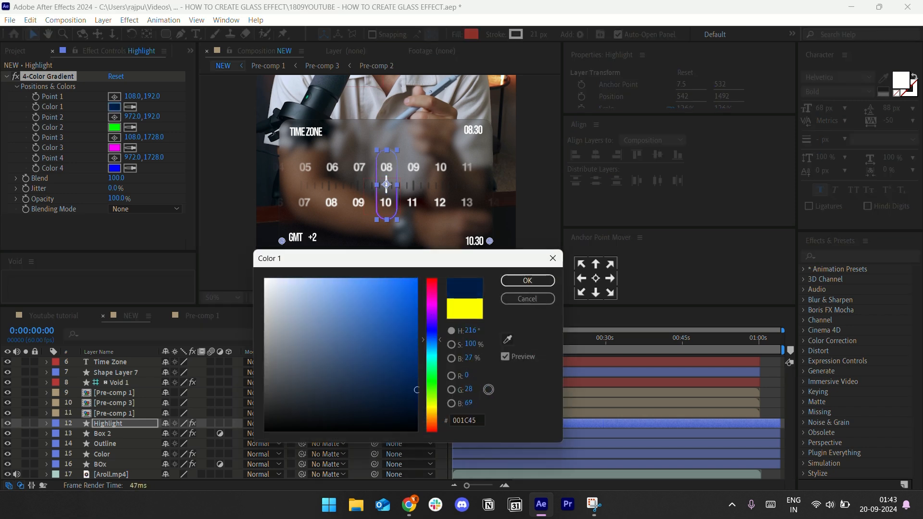
{"action": "left_click", "coordinate": [527, 281]}
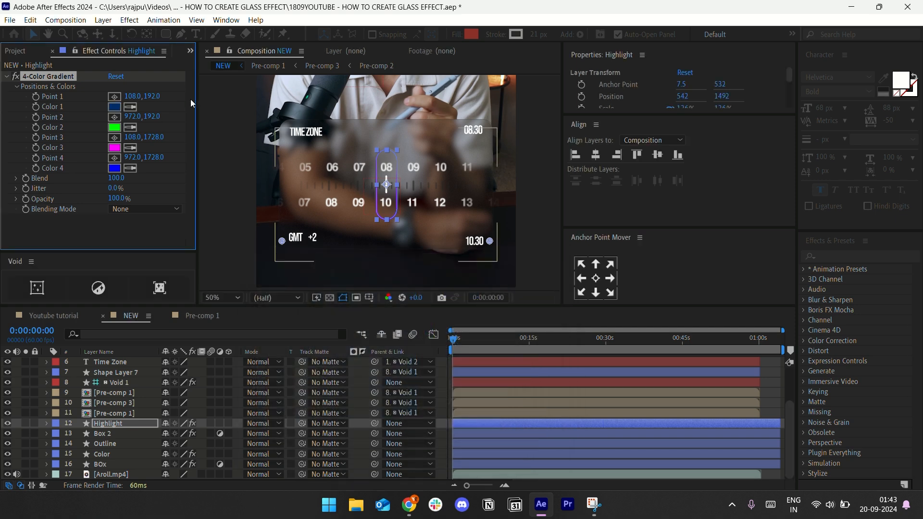
- Sample Color 1 into Color 2 of the gradient and brighten it to a medium blue
{"action": "left_click", "coordinate": [130, 128]}
{"action": "left_click", "coordinate": [115, 106]}
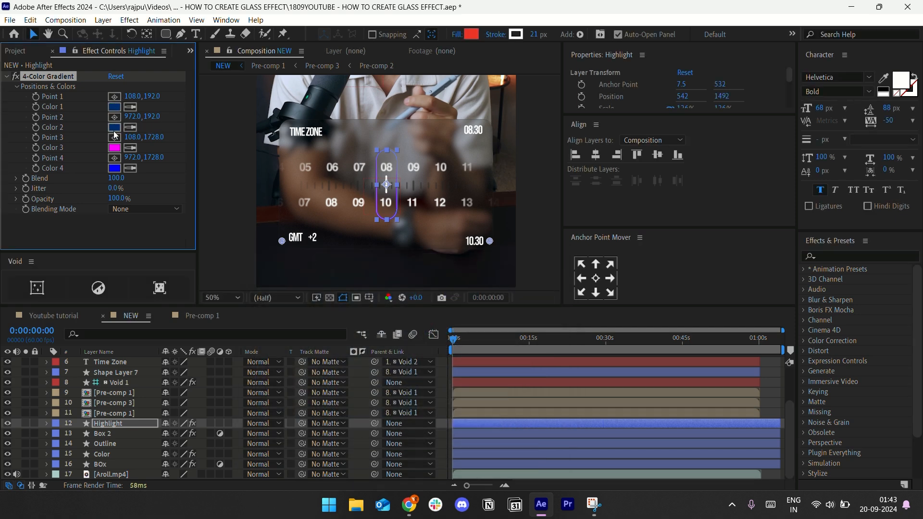
{"action": "left_click", "coordinate": [115, 127]}
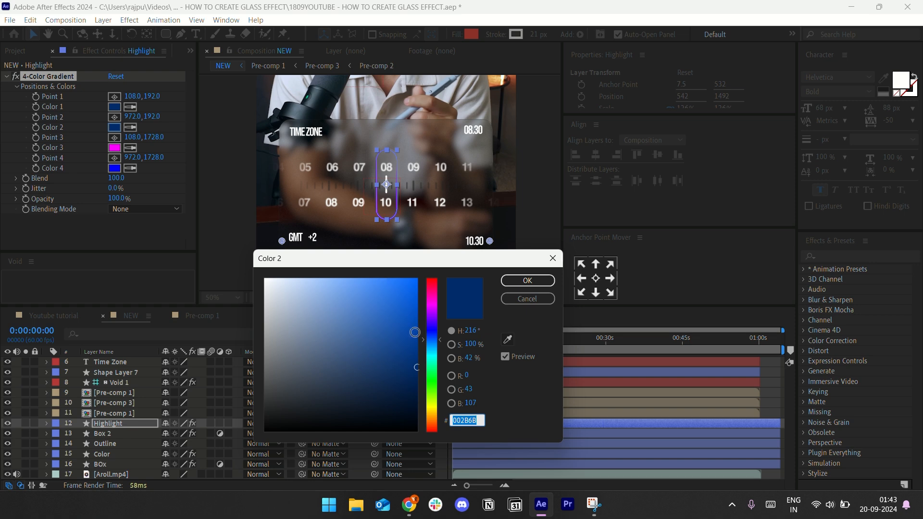
{"action": "left_click", "coordinate": [414, 332]}
{"action": "left_click", "coordinate": [517, 278]}
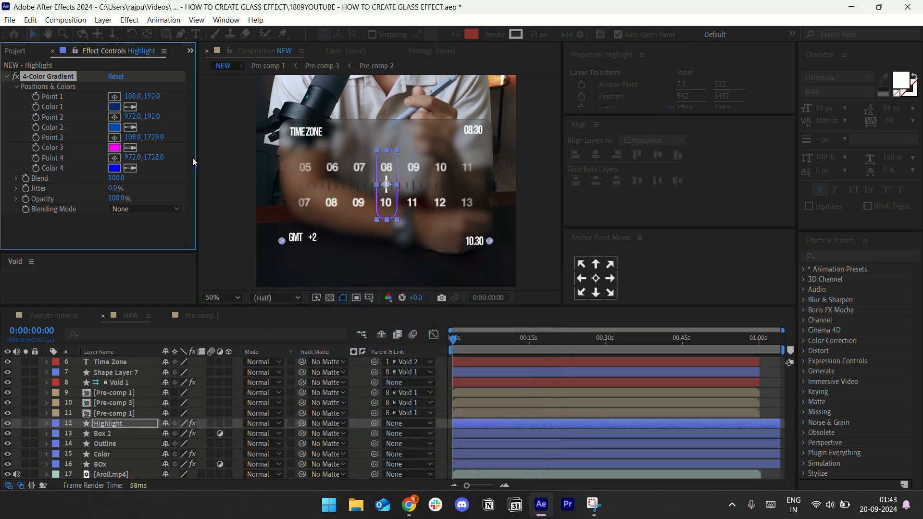
- Change Color 3 of the gradient to a medium blue, 004EC4
{"action": "left_click", "coordinate": [114, 148]}
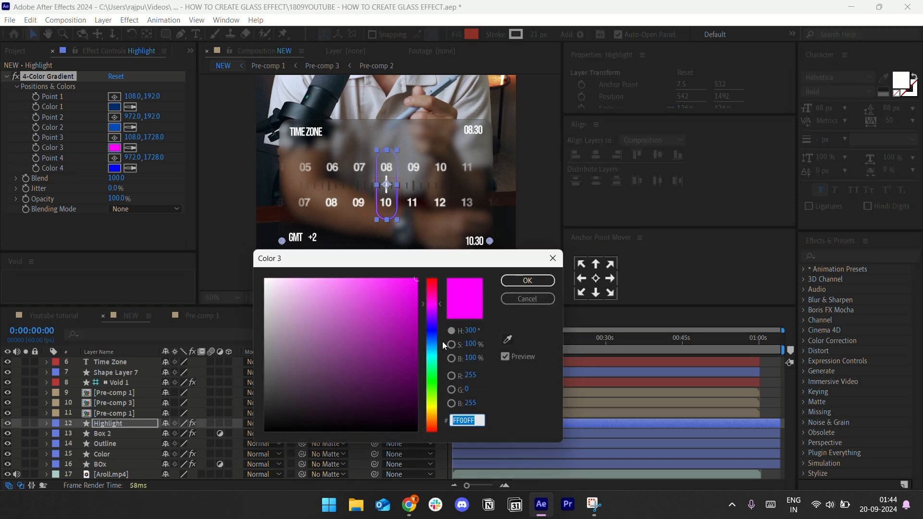
{"action": "left_click_drag", "start_coordinate": [434, 335], "coordinate": [434, 339]}
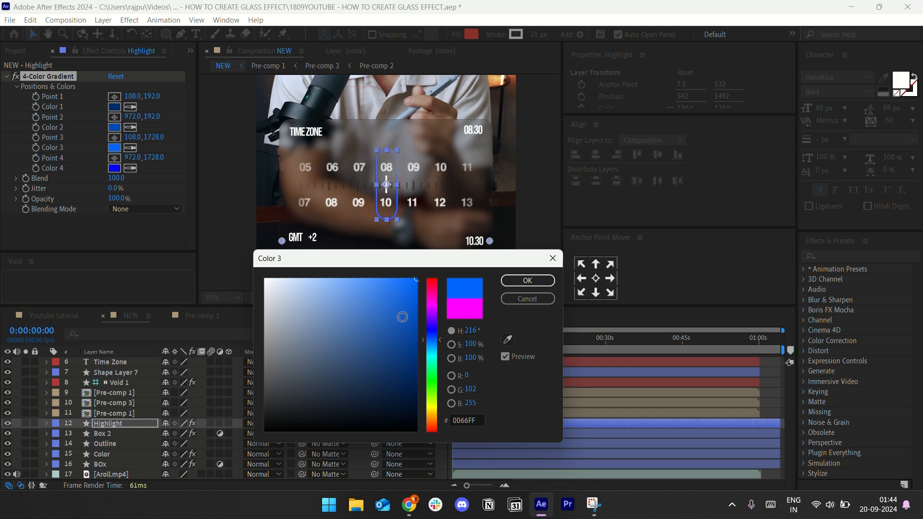
{"action": "left_click", "coordinate": [416, 313]}
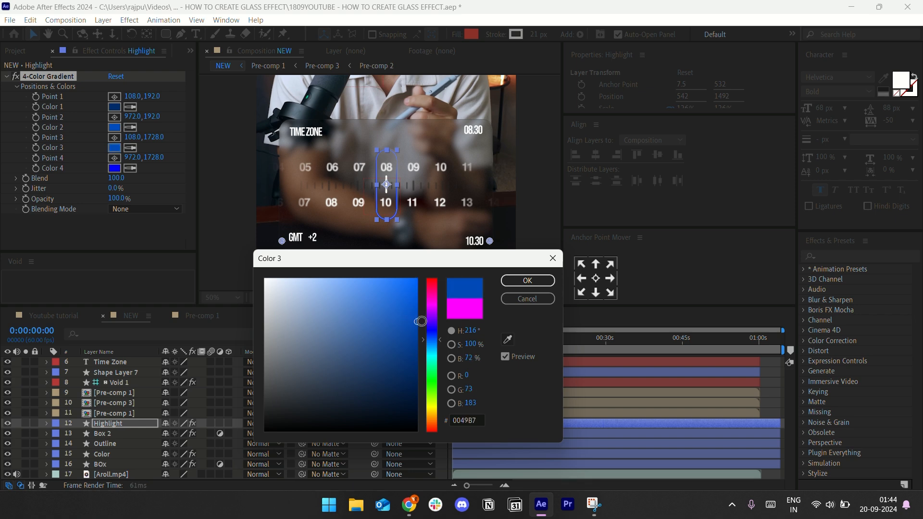
{"action": "left_click", "coordinate": [509, 288]}
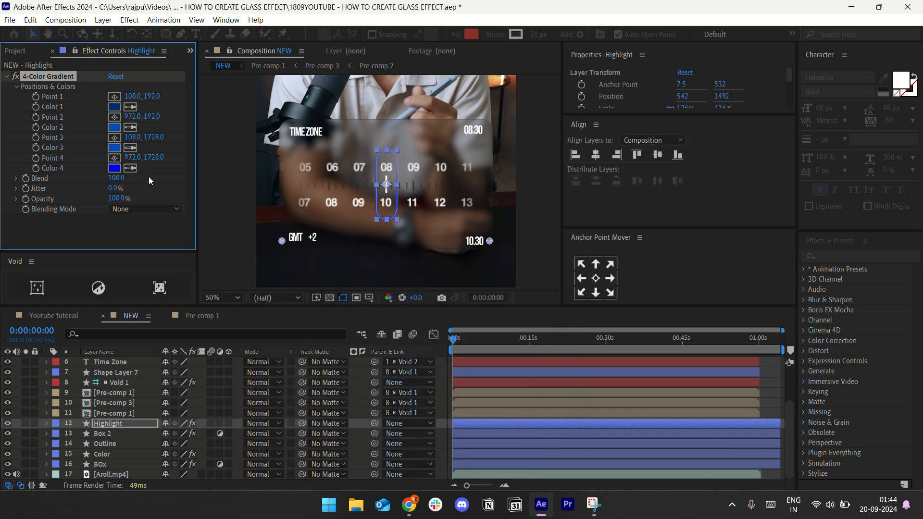
- Set Color 4 of the gradient to light blue, 57BDFF
{"action": "left_click", "coordinate": [118, 169]}
{"action": "left_click_drag", "start_coordinate": [405, 305], "coordinate": [367, 267]}
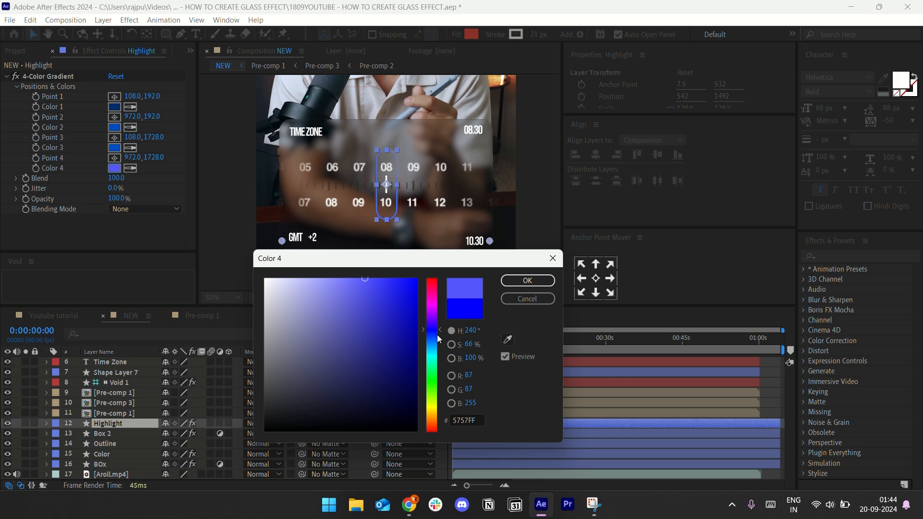
{"action": "left_click_drag", "start_coordinate": [438, 335], "coordinate": [438, 345]}
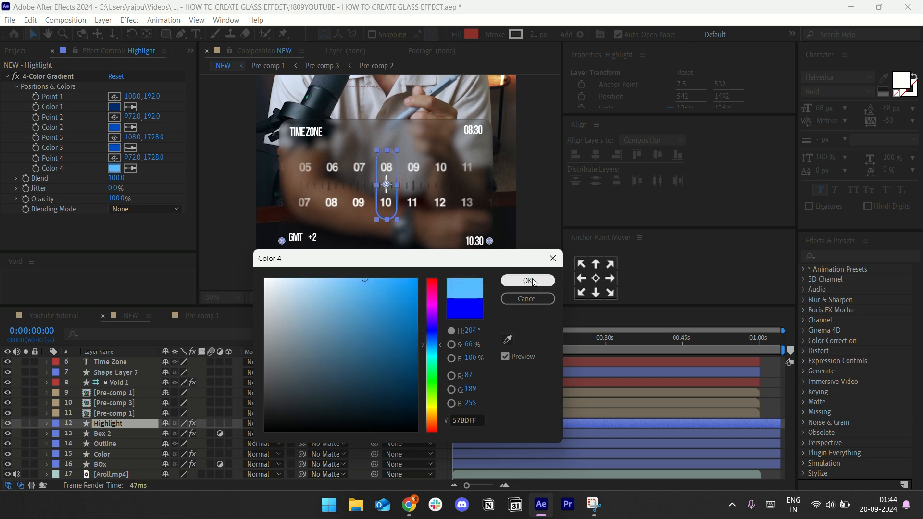
{"action": "left_click", "coordinate": [533, 282]}
- Brighten Color 3 of the gradient to a more vivid blue, about 005CE5
{"action": "left_click", "coordinate": [115, 150]}
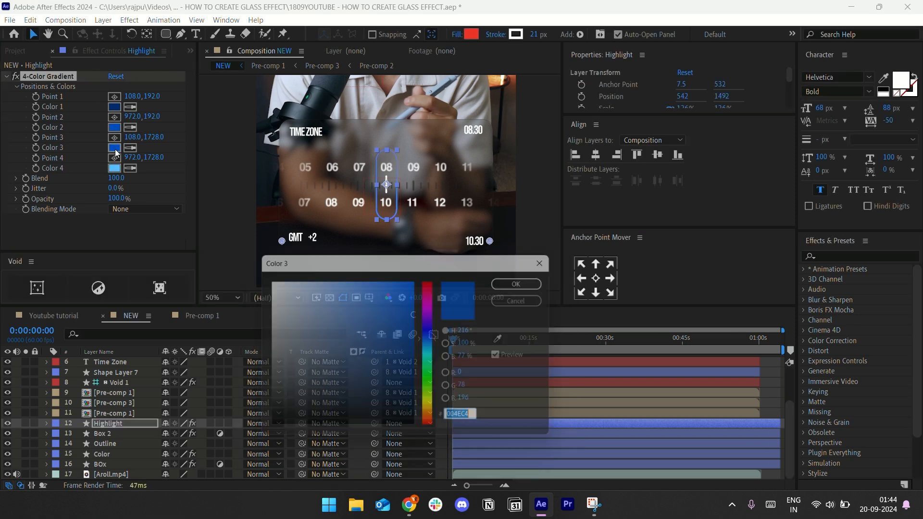
{"action": "left_click", "coordinate": [416, 294]}
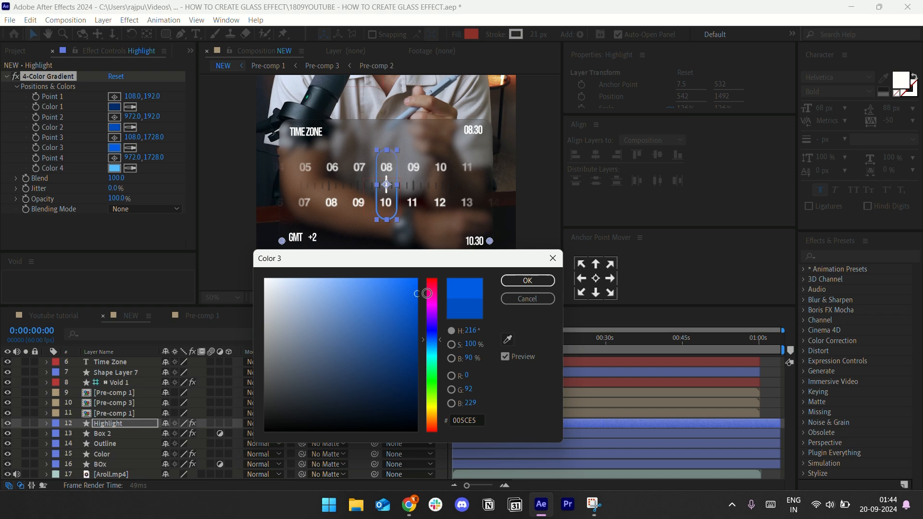
{"action": "left_click", "coordinate": [513, 284]}
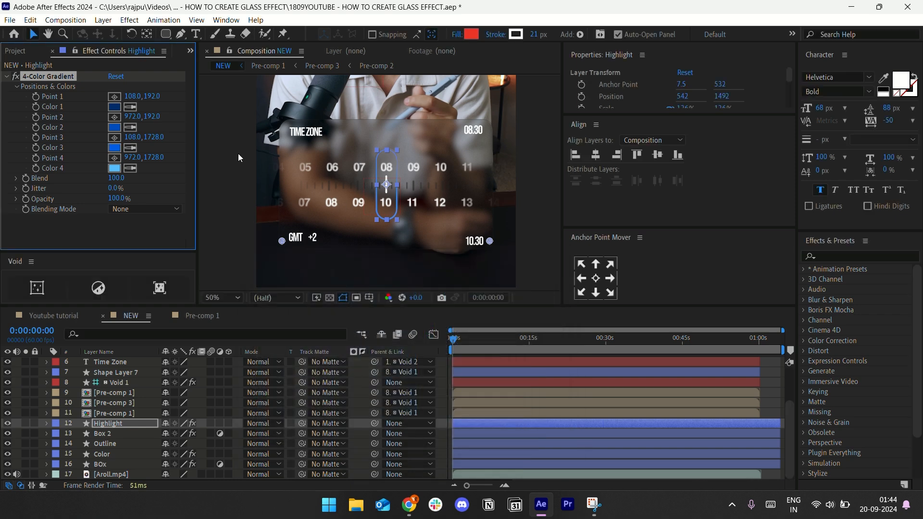
- Place gradient Points 1 to 4 counterclockwise on the highlight pill's corners, starting at its upper-left corner, and deselect the layer
{"action": "left_click", "coordinate": [114, 96]}
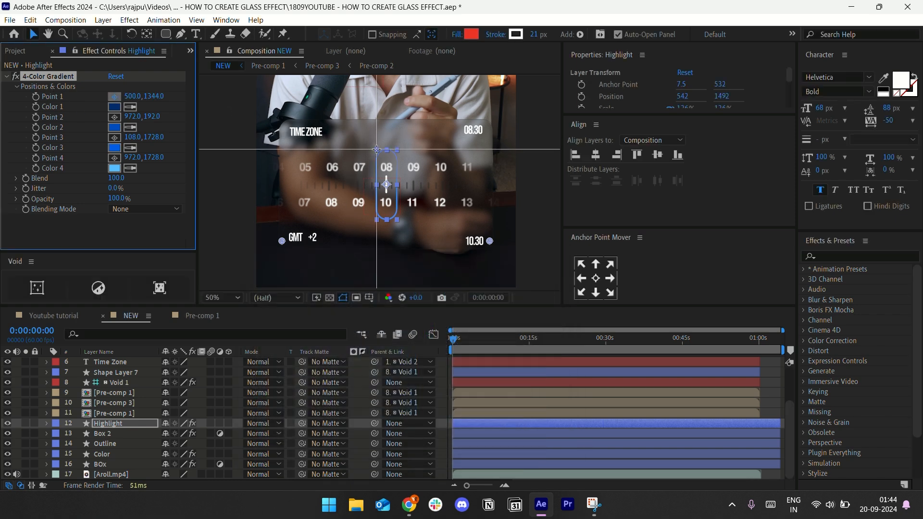
{"action": "left_click", "coordinate": [111, 120]}
{"action": "left_click", "coordinate": [377, 220]}
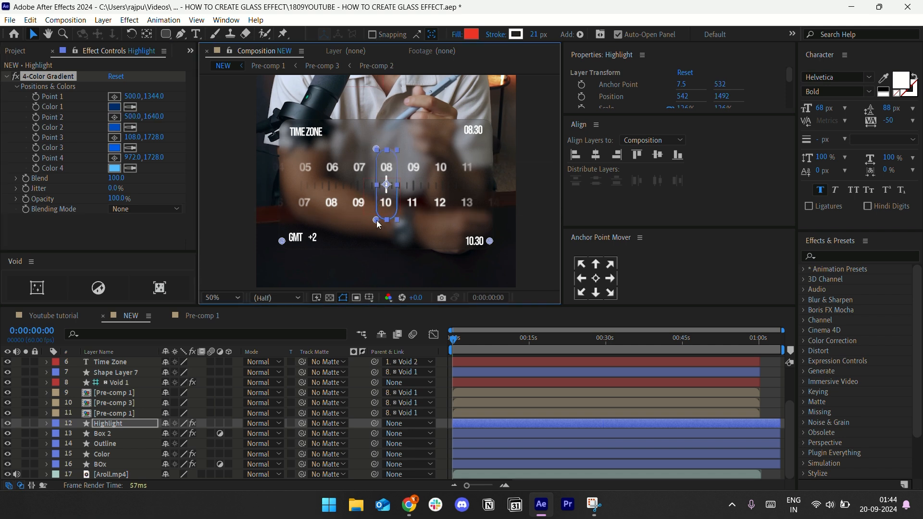
{"action": "left_click", "coordinate": [113, 138]}
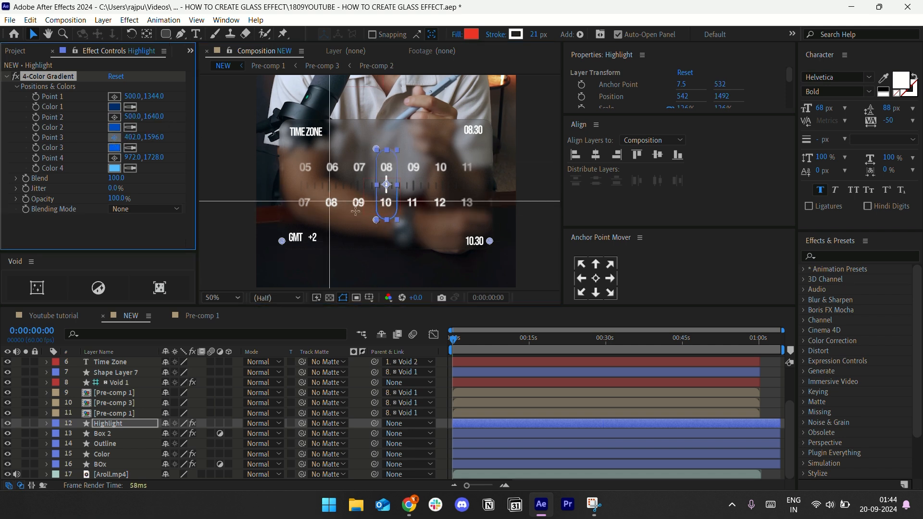
{"action": "left_click", "coordinate": [397, 220]}
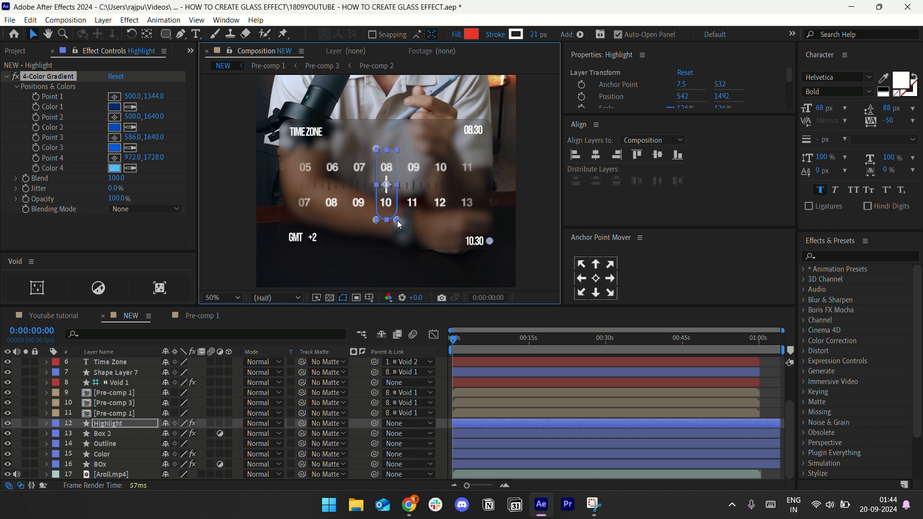
{"action": "left_click", "coordinate": [113, 159]}
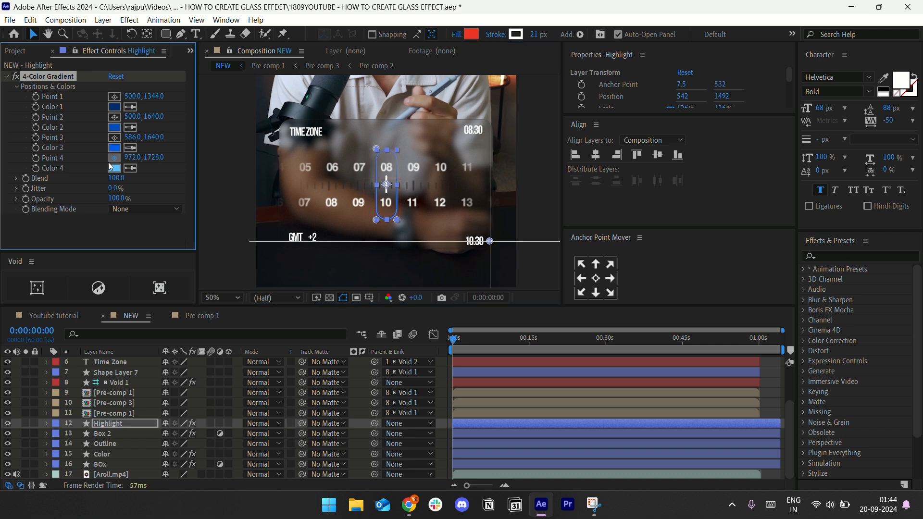
{"action": "left_click", "coordinate": [397, 149]}
{"action": "left_click", "coordinate": [471, 438]}
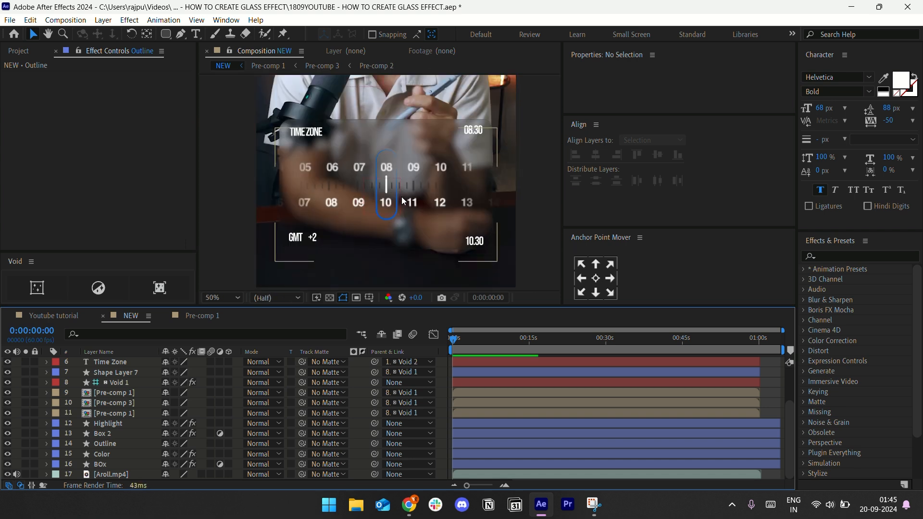
- Collapse the 4-Color Gradient settings on the Highlight layer and apply the Deep Glow effect to it
{"action": "left_click", "coordinate": [110, 423]}
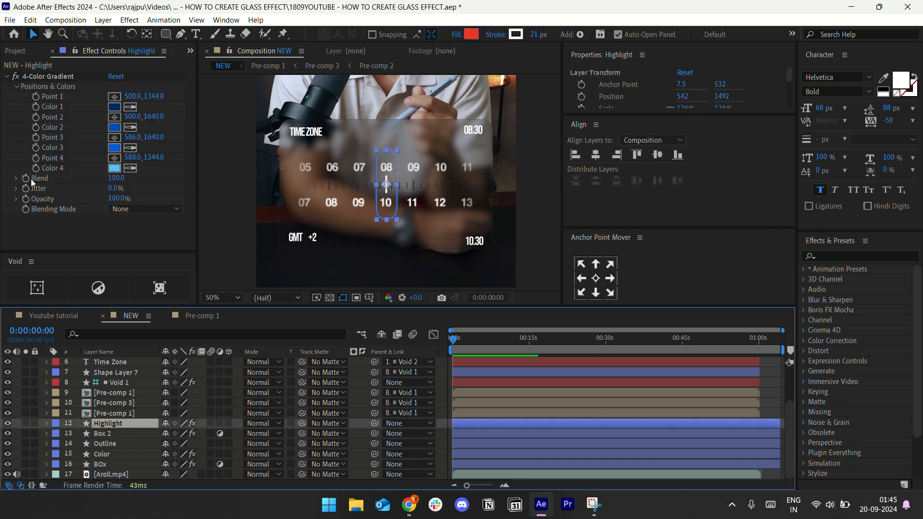
{"action": "left_click", "coordinate": [6, 77]}
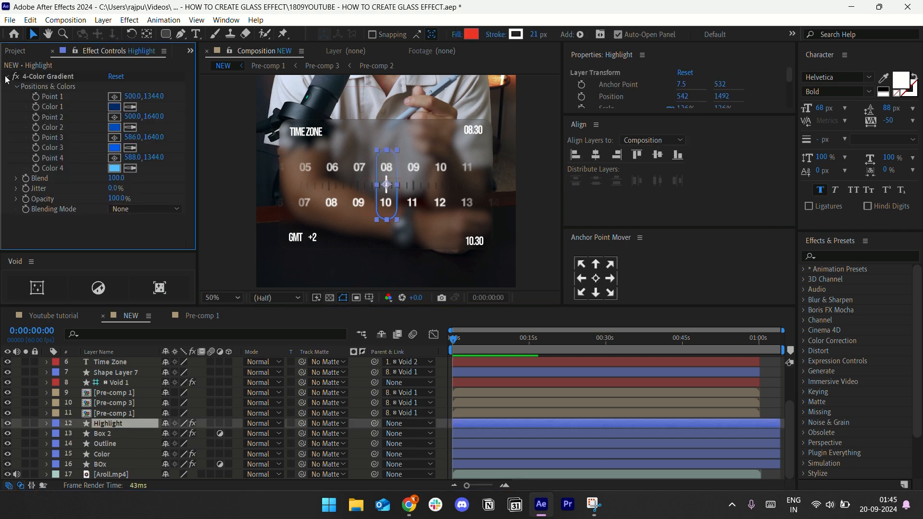
{"action": "left_click", "coordinate": [114, 422]}
{"action": "key", "text": "ctrl+space"}
{"action": "type", "text": "e"}
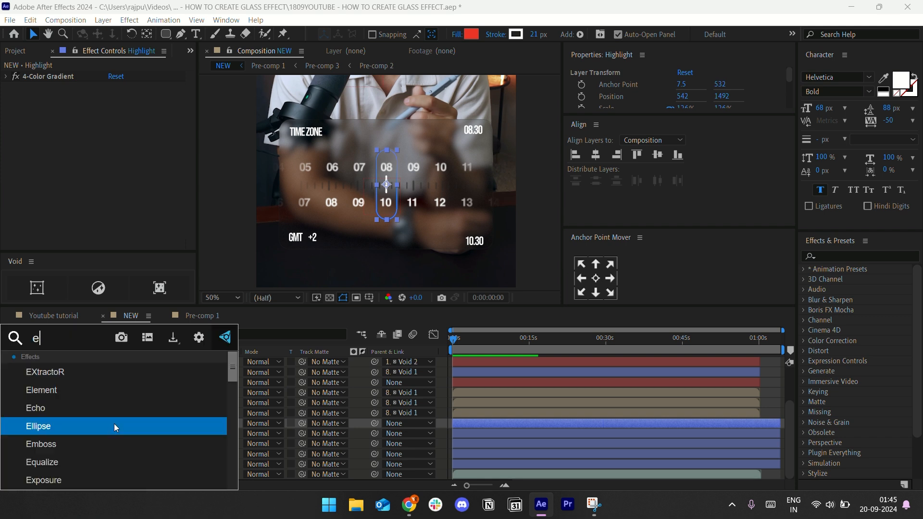
{"action": "type", "text": "e"}
{"action": "left_click", "coordinate": [101, 373]}
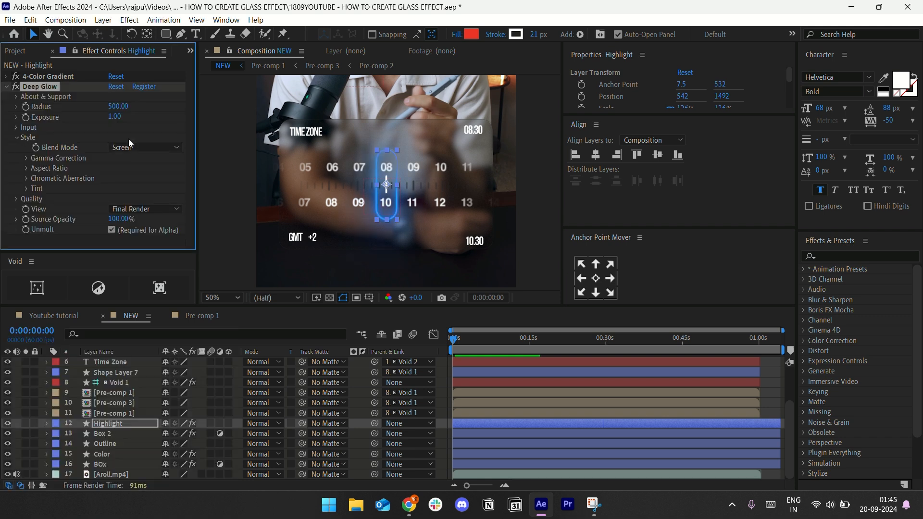
- Set the Deep Glow exposure on the Highlight layer to 0.05 and deselect the layer
{"action": "left_click", "coordinate": [115, 117]}
{"action": "type", "text": "0."}
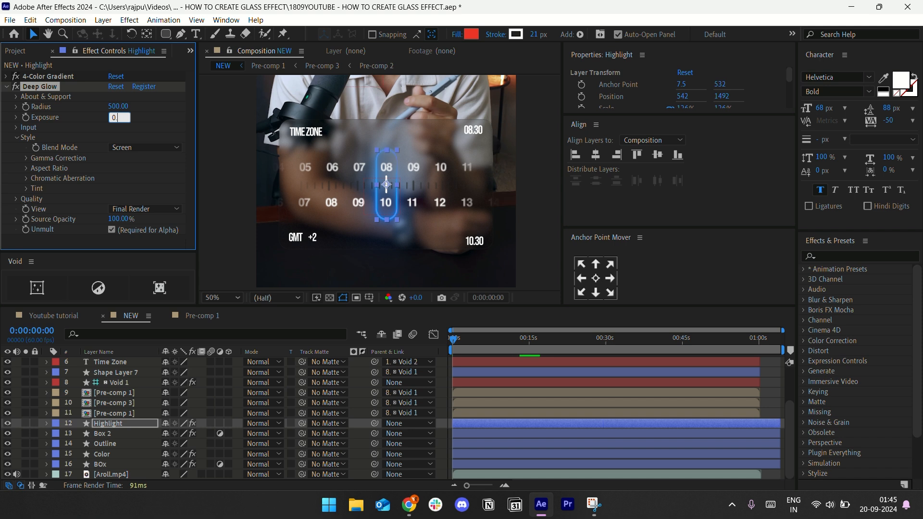
{"action": "type", "text": "4"}
{"action": "type", "text": "1"}
{"action": "type", "text": "05"}
{"action": "left_click", "coordinate": [154, 109]}
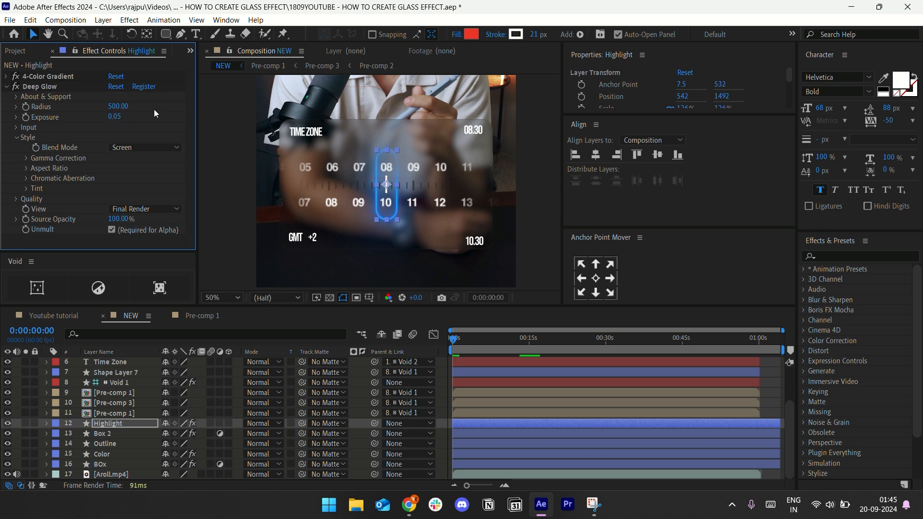
{"action": "left_click", "coordinate": [473, 436]}
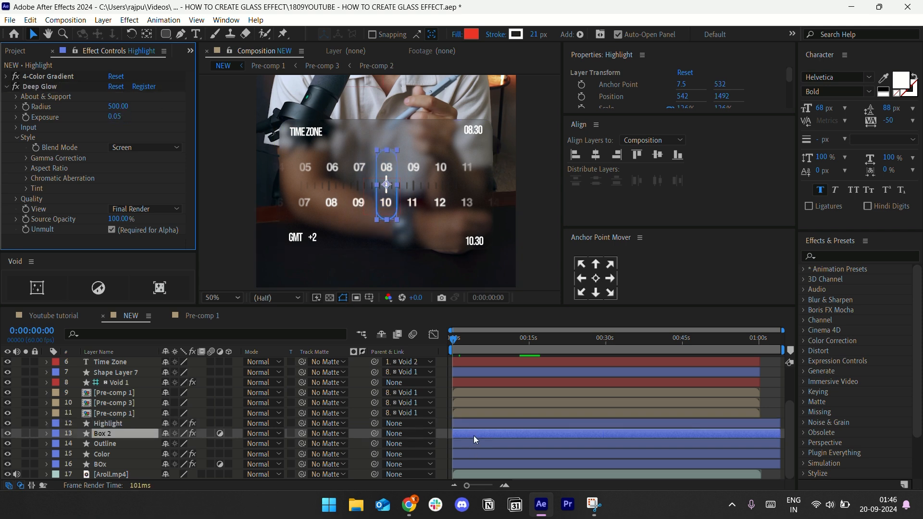
{"action": "left_click", "coordinate": [529, 246]}
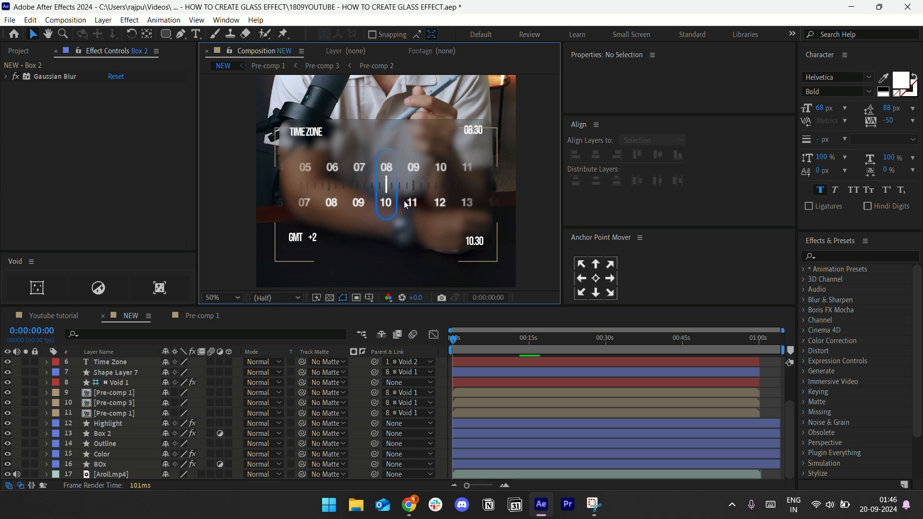
- Scale the Highlight layer to 130% so the pill fits more loosely around the numbers
{"action": "key", "text": "slash"}
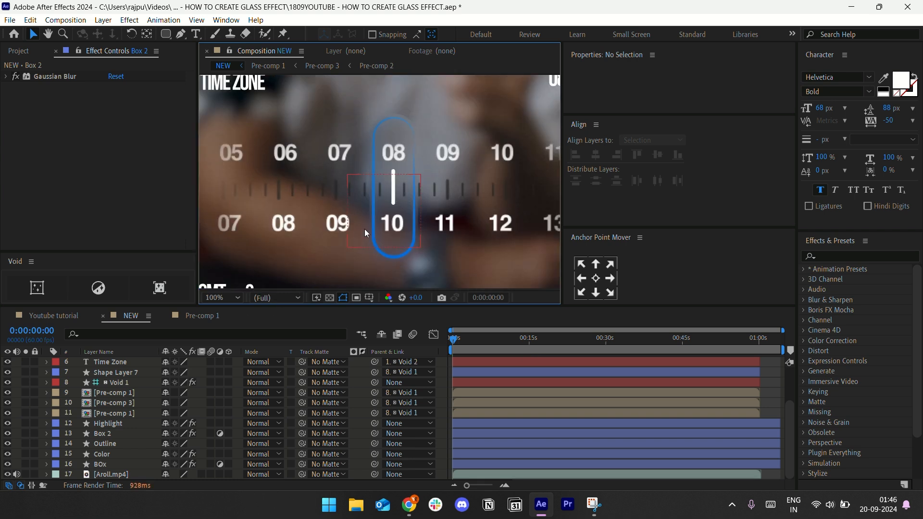
{"action": "left_click", "coordinate": [115, 424]}
{"action": "key", "text": "s"}
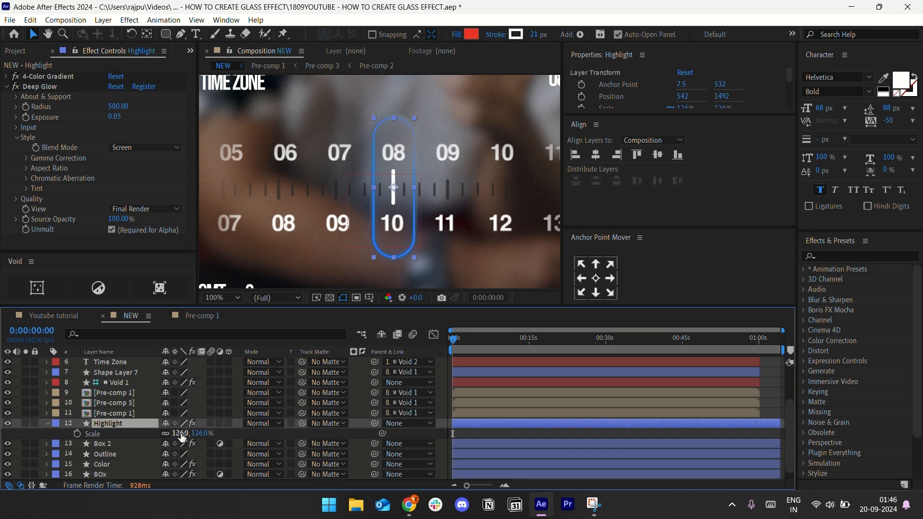
{"action": "left_click_drag", "start_coordinate": [186, 434], "coordinate": [184, 434]}
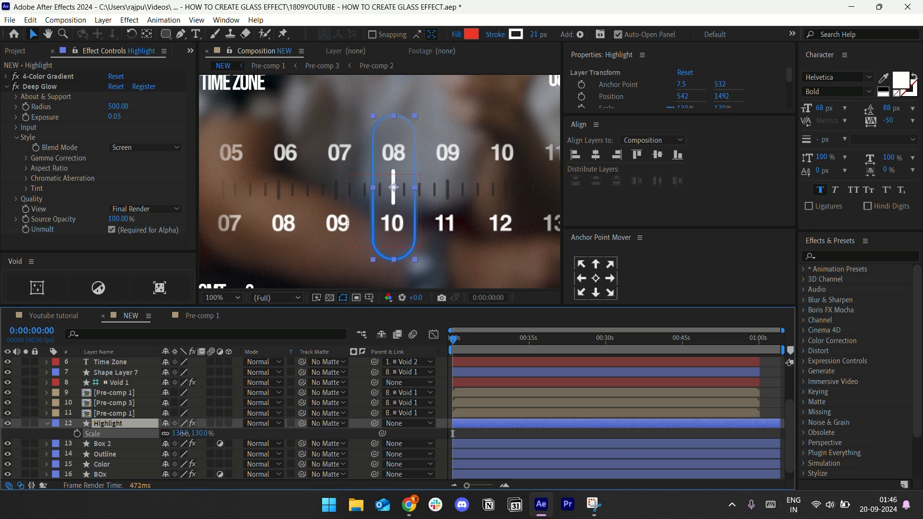
{"action": "left_click", "coordinate": [228, 429]}
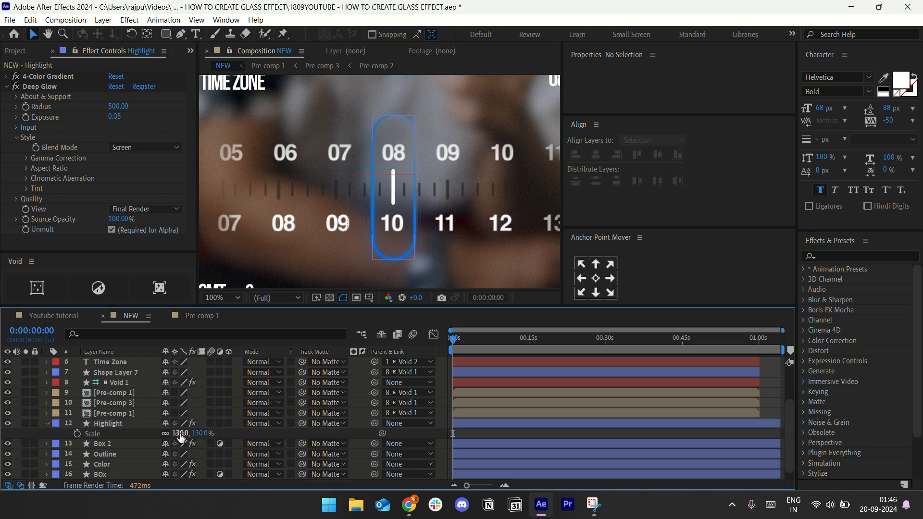
- Increase the height of the Highlight layer's rectangle path to 235 and collapse the layer's properties
{"action": "left_click", "coordinate": [48, 423]}
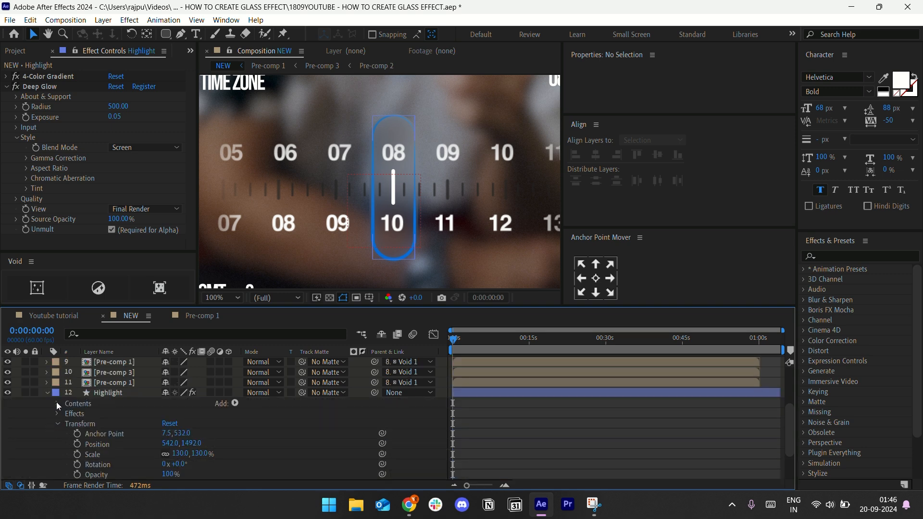
{"action": "left_click", "coordinate": [57, 403]}
{"action": "left_click", "coordinate": [67, 412]}
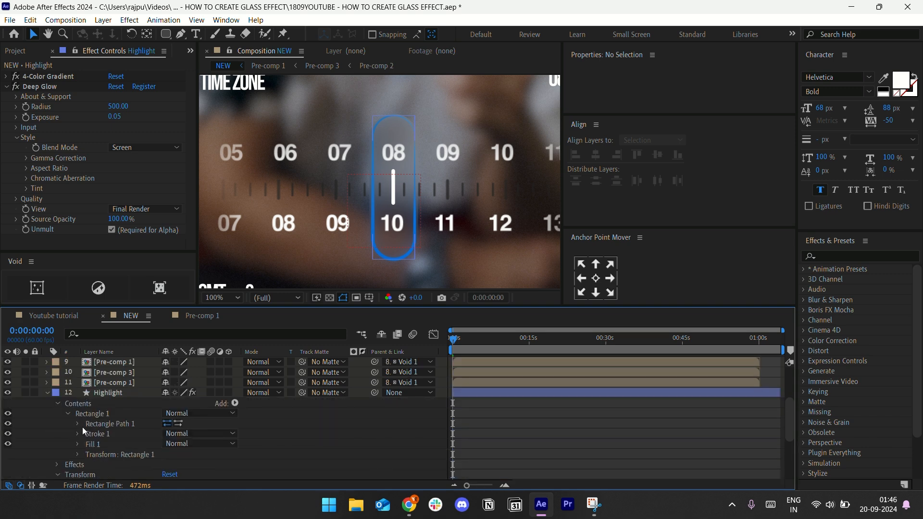
{"action": "left_click", "coordinate": [77, 425]}
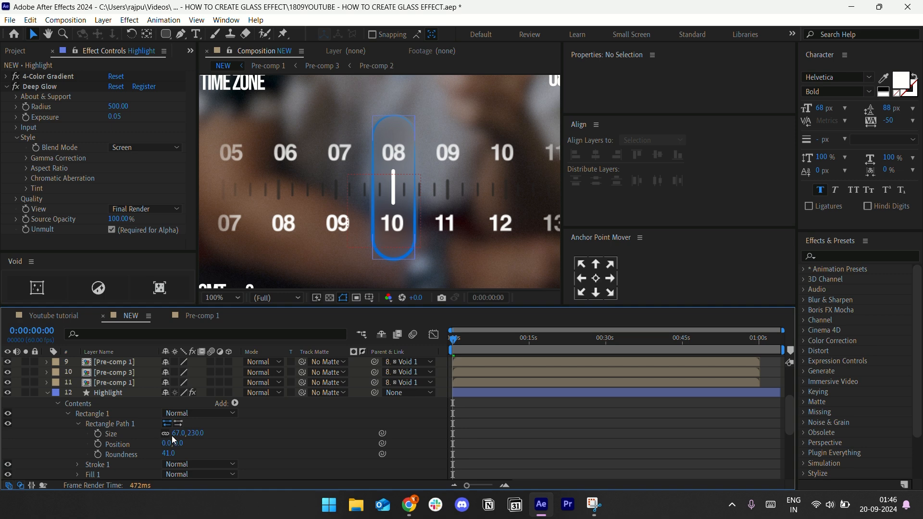
{"action": "left_click_drag", "start_coordinate": [195, 434], "coordinate": [199, 435]}
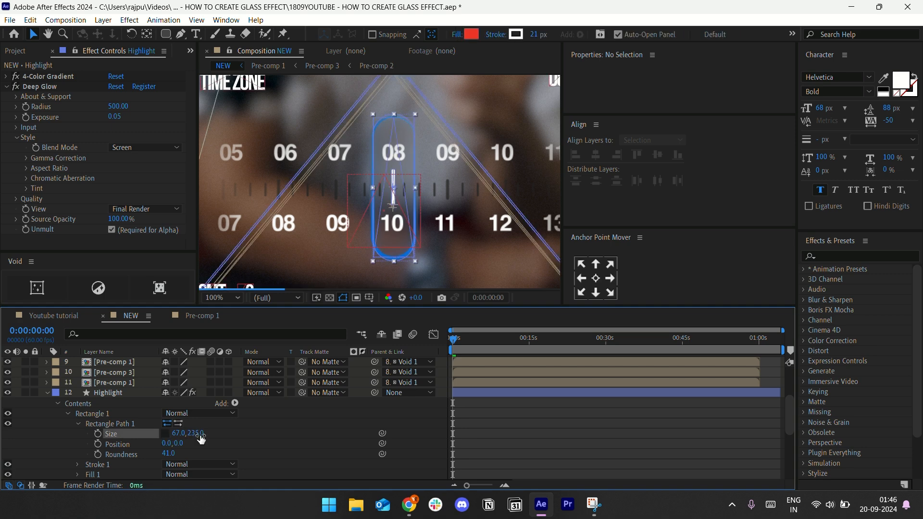
{"action": "left_click", "coordinate": [269, 421]}
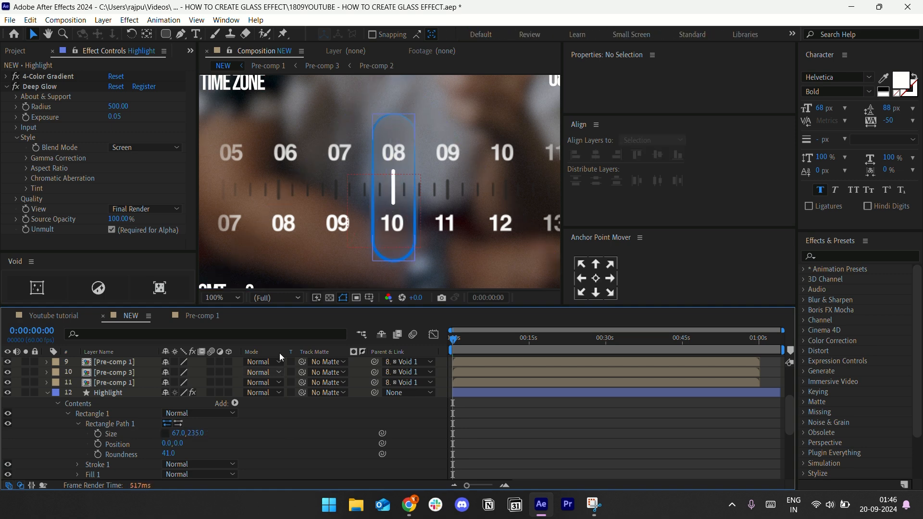
{"action": "left_click", "coordinate": [46, 394]}
{"action": "scroll", "coordinate": [425, 159], "scroll_direction": "down", "scroll_amount": 2}
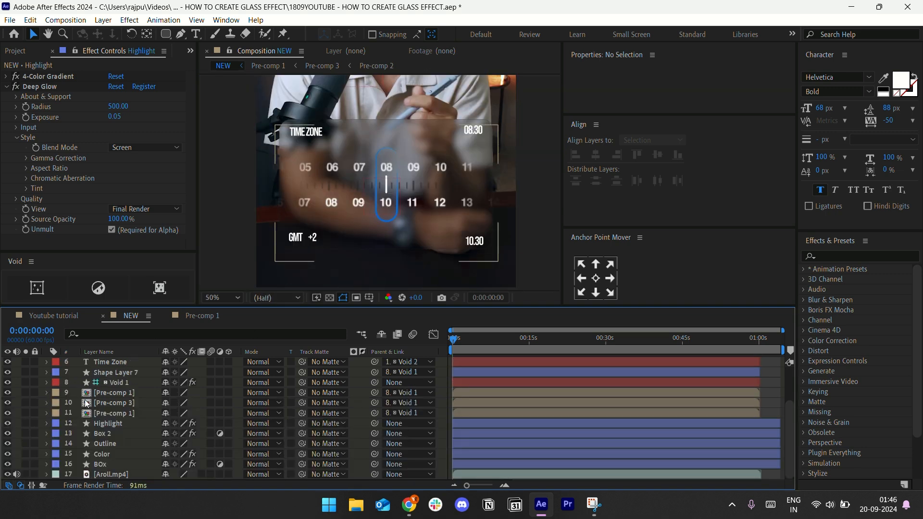
- Add a Bevel and Emboss layer style to the Highlight layer
{"action": "right_click", "coordinate": [122, 424]}
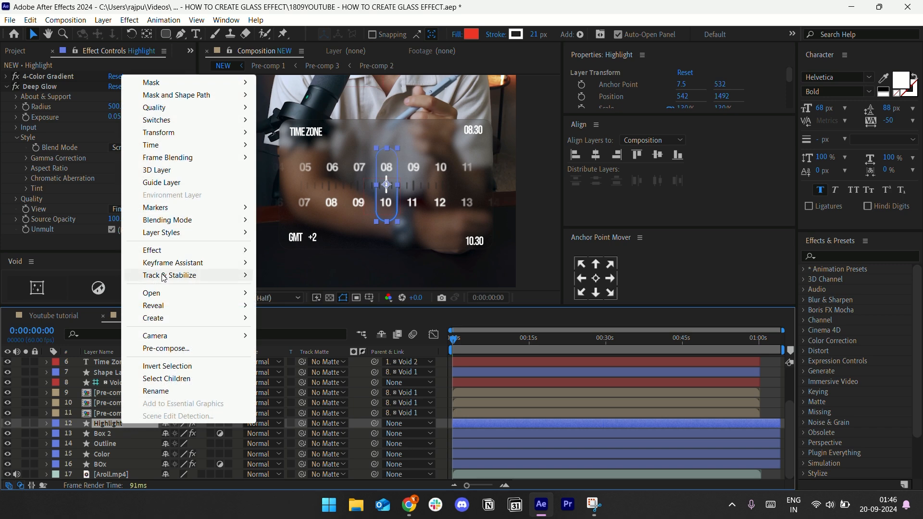
{"action": "mouse_move", "coordinate": [166, 240]}
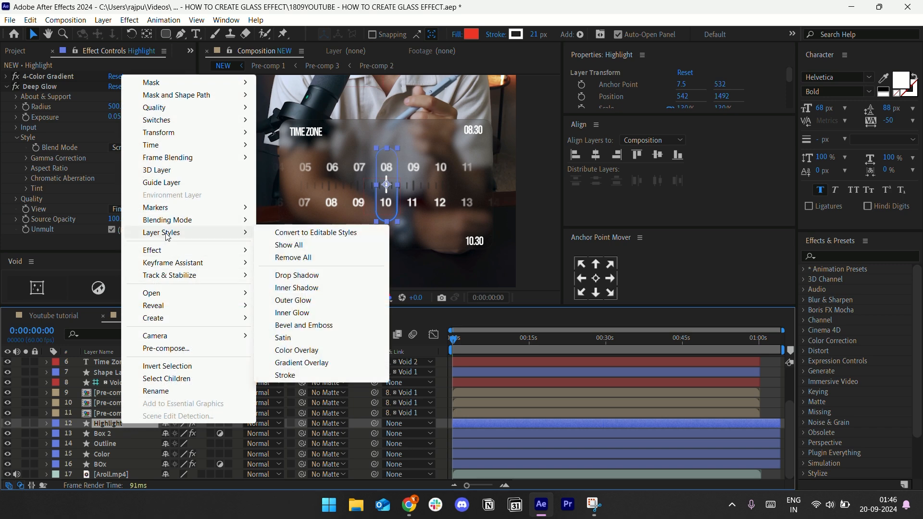
{"action": "left_click", "coordinate": [296, 328]}
{"action": "scroll", "coordinate": [413, 198], "scroll_direction": "up", "scroll_amount": 1}
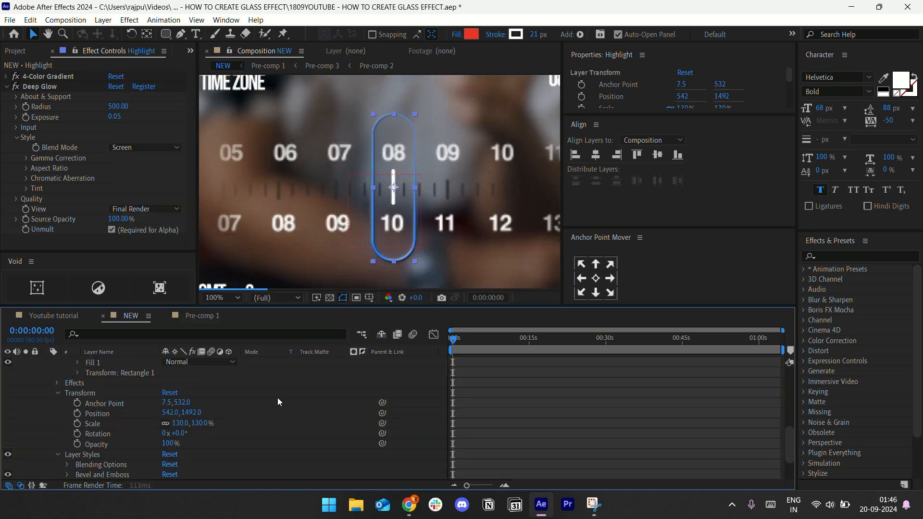
- Set the Bevel and Emboss size on the Highlight layer to 35 and collapse the layer's properties
{"action": "scroll", "coordinate": [184, 446], "scroll_direction": "down", "scroll_amount": 3}
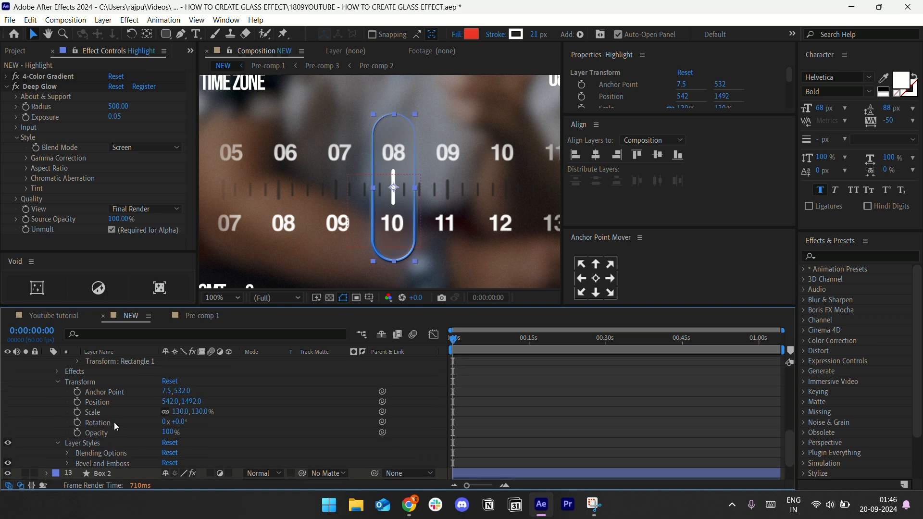
{"action": "left_click", "coordinate": [67, 432]}
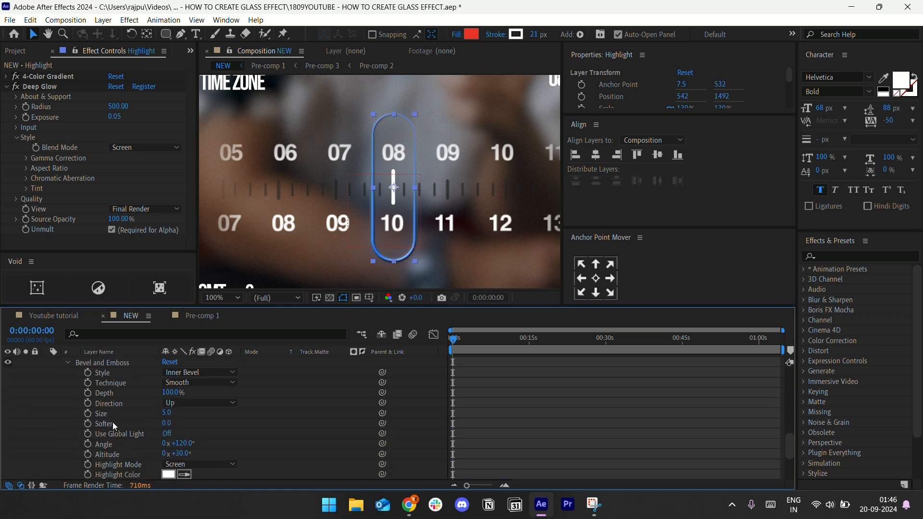
{"action": "left_click_drag", "start_coordinate": [167, 414], "coordinate": [186, 412]}
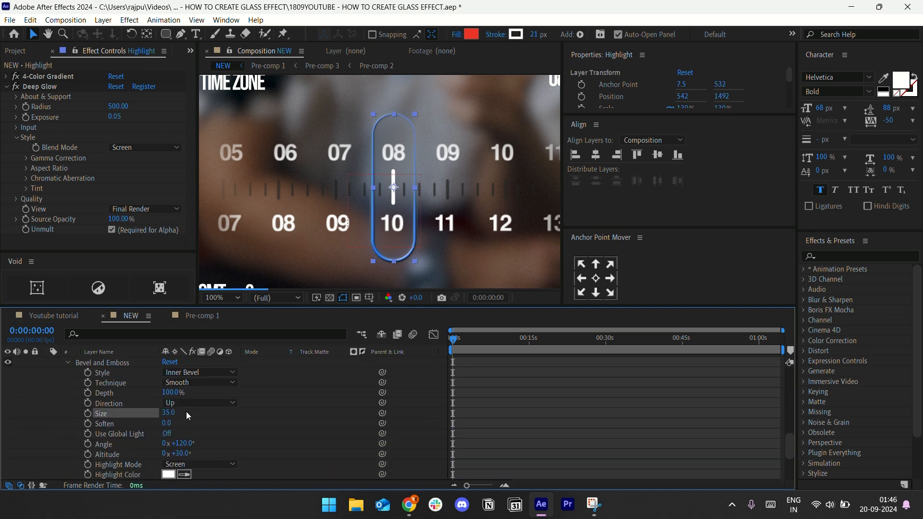
{"action": "left_click", "coordinate": [209, 415]}
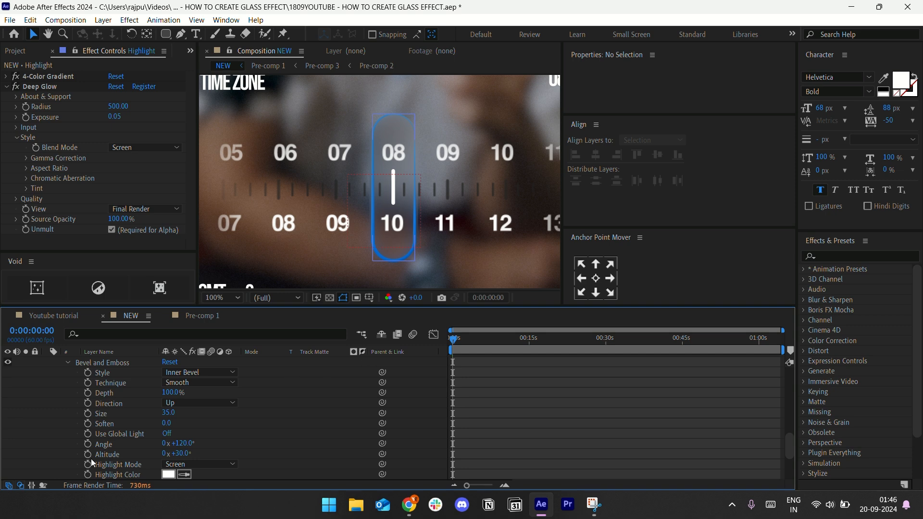
{"action": "scroll", "coordinate": [45, 376], "scroll_direction": "up", "scroll_amount": 10}
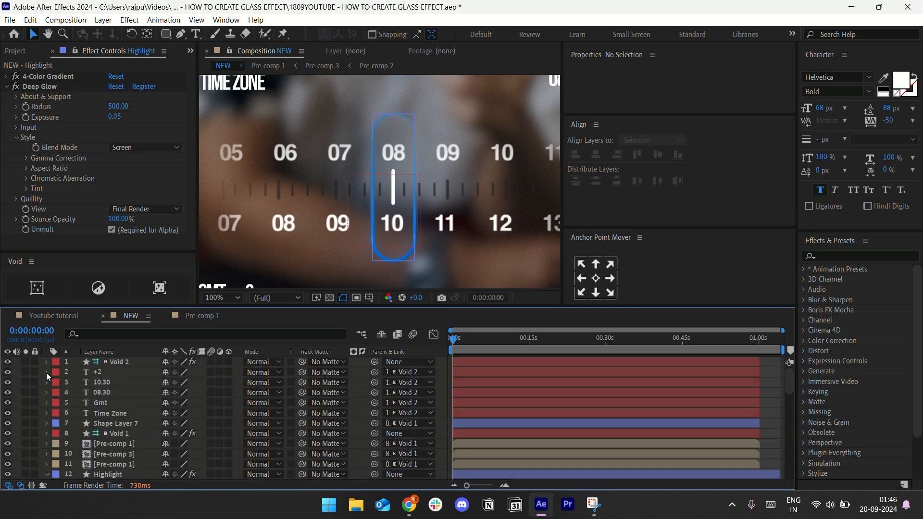
{"action": "scroll", "coordinate": [42, 450], "scroll_direction": "down", "scroll_amount": 1}
{"action": "left_click", "coordinate": [43, 441]}
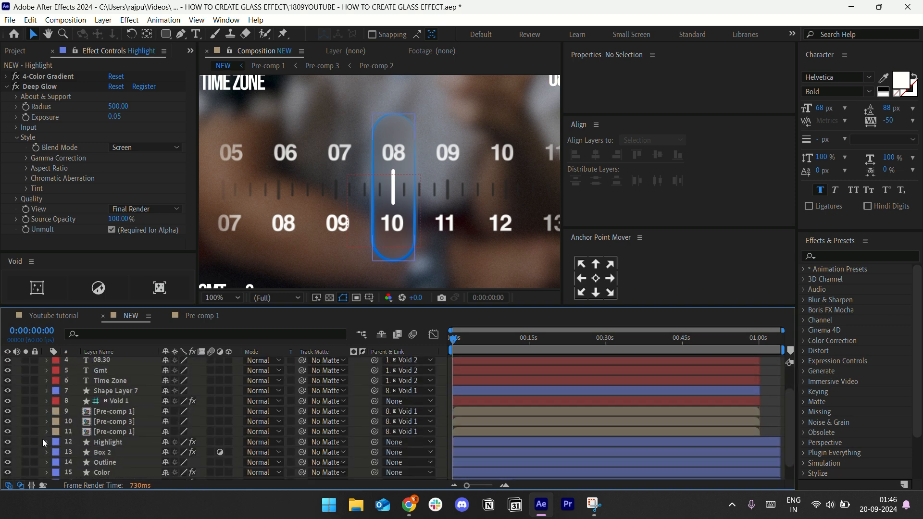
{"action": "scroll", "coordinate": [420, 160], "scroll_direction": "down", "scroll_amount": 1}
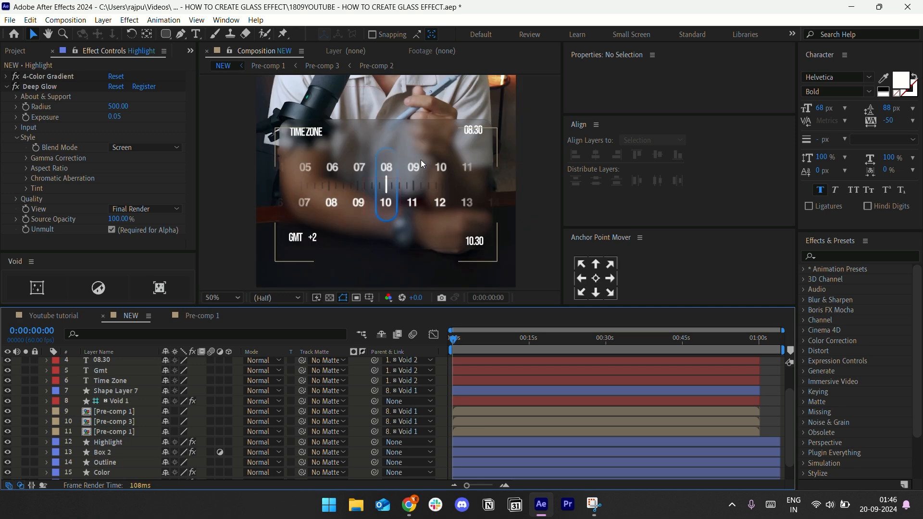
{"action": "scroll", "coordinate": [420, 160], "scroll_direction": "up", "scroll_amount": 1}
{"action": "scroll", "coordinate": [342, 198], "scroll_direction": "down", "scroll_amount": 1}
{"action": "scroll", "coordinate": [117, 373], "scroll_direction": "up", "scroll_amount": 1}
- Apply the Deep Glow effect to the +2 text layer with an exposure of 0.01
{"action": "left_click", "coordinate": [110, 374]}
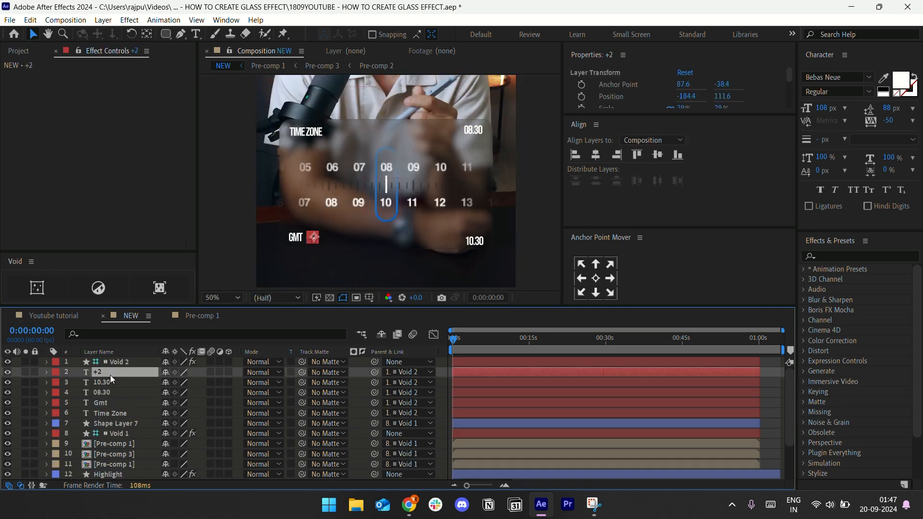
{"action": "key", "text": "ctrl+space"}
{"action": "type", "text": "dee"}
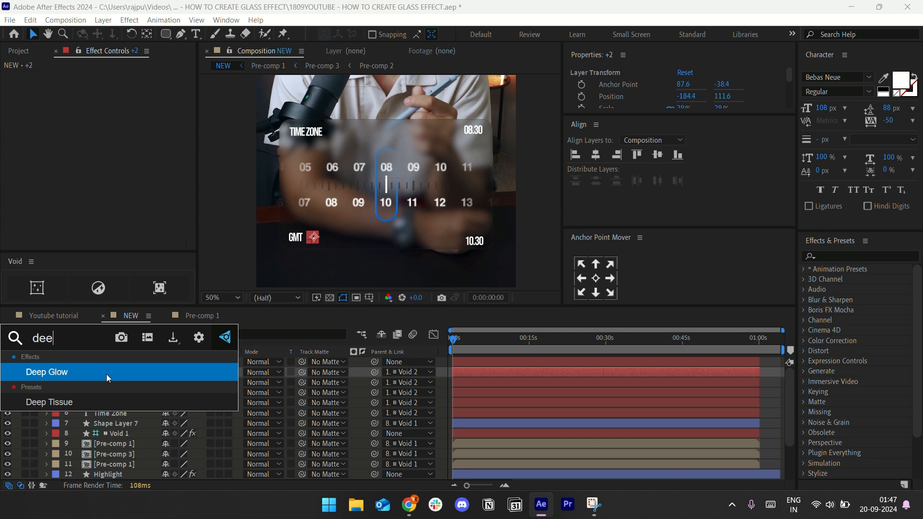
{"action": "left_click", "coordinate": [106, 373]}
{"action": "left_click", "coordinate": [115, 106]}
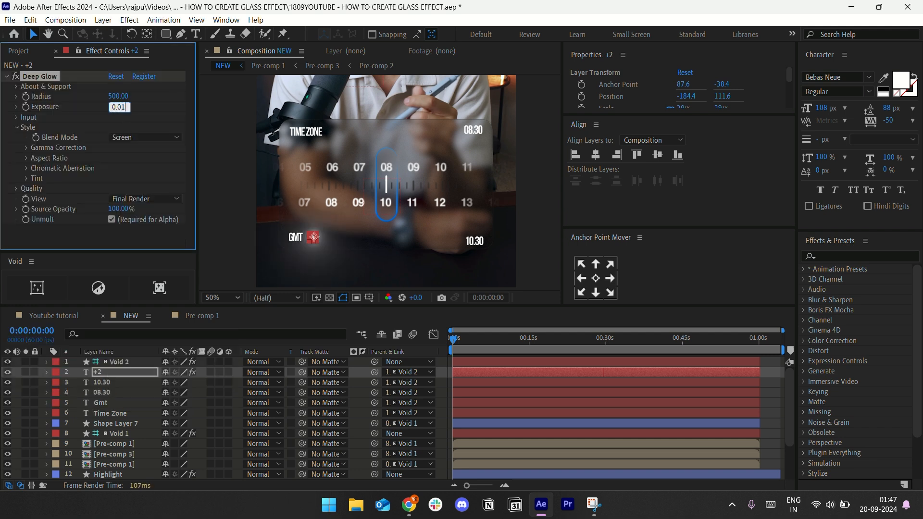
{"action": "key", "text": "Return"}
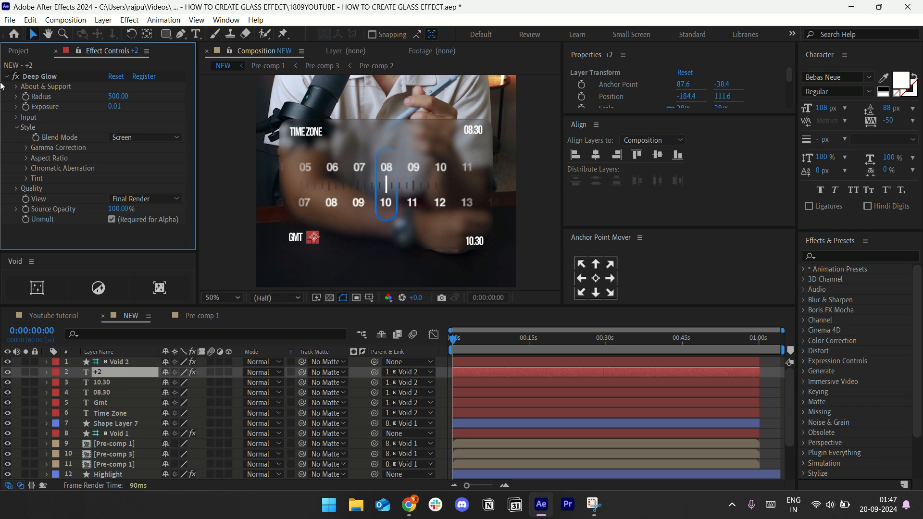
- Try a Deep Glow exposure of 0.2 on the +2 text layer
{"action": "left_click", "coordinate": [114, 106]}
{"action": "type", "text": "0.2"}
{"action": "key", "text": "Return"}
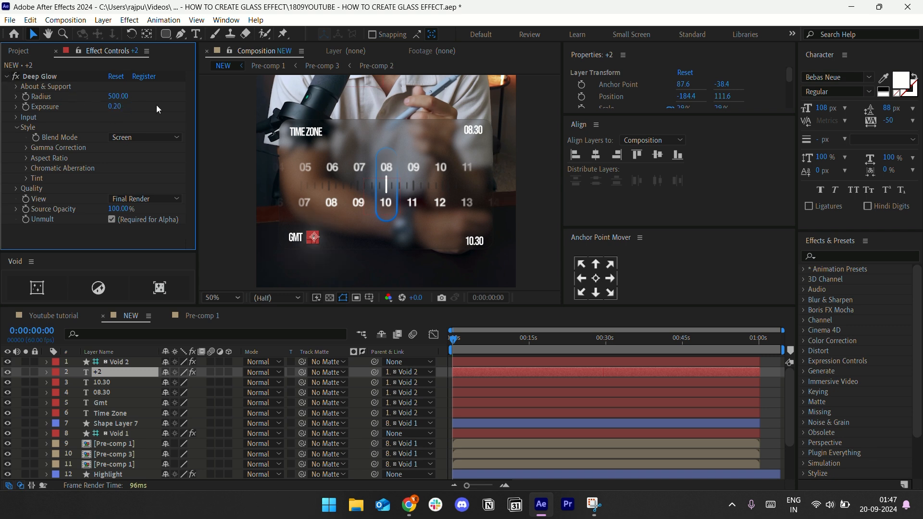
{"action": "left_click", "coordinate": [482, 382]}
- Set the Deep Glow exposure on the +2 text layer to 0.01 and collapse the effect's settings
{"action": "left_click", "coordinate": [479, 373]}
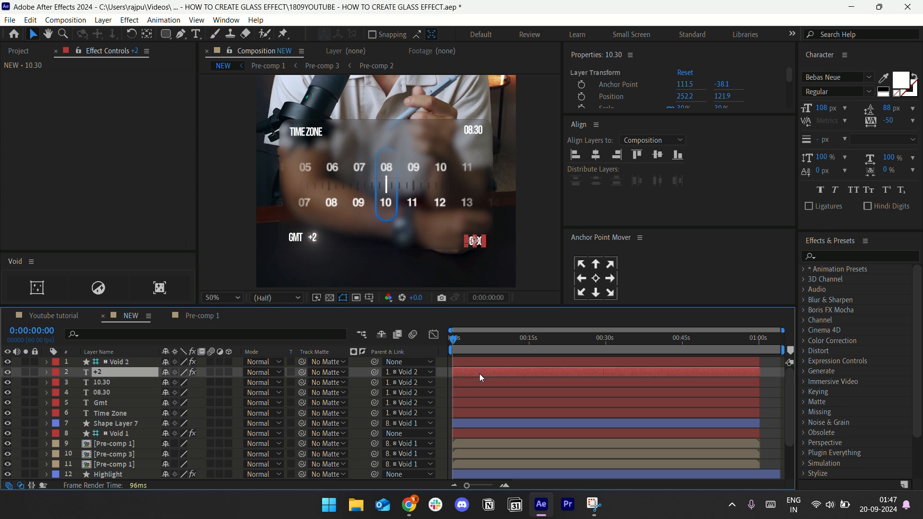
{"action": "left_click", "coordinate": [115, 106]}
{"action": "type", "text": "0"}
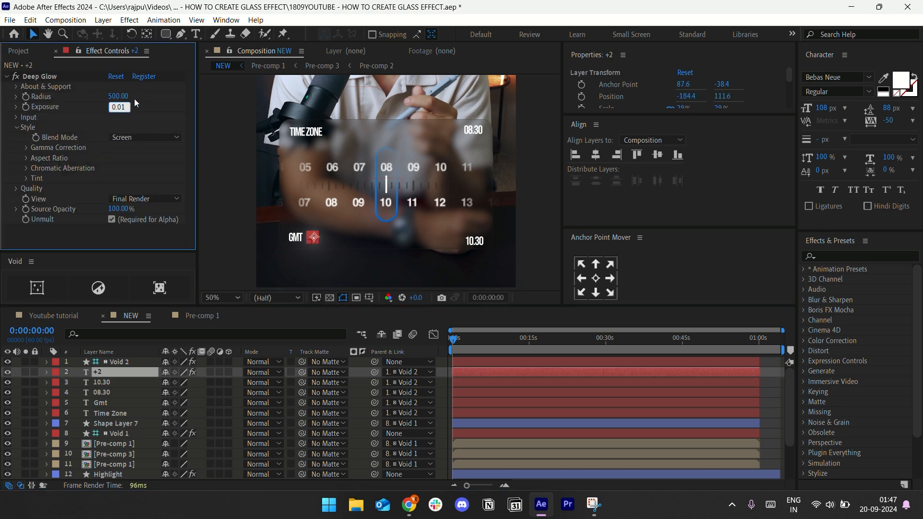
{"action": "type", "text": ".01"}
{"action": "key", "text": "Return"}
{"action": "left_click", "coordinate": [6, 76]}
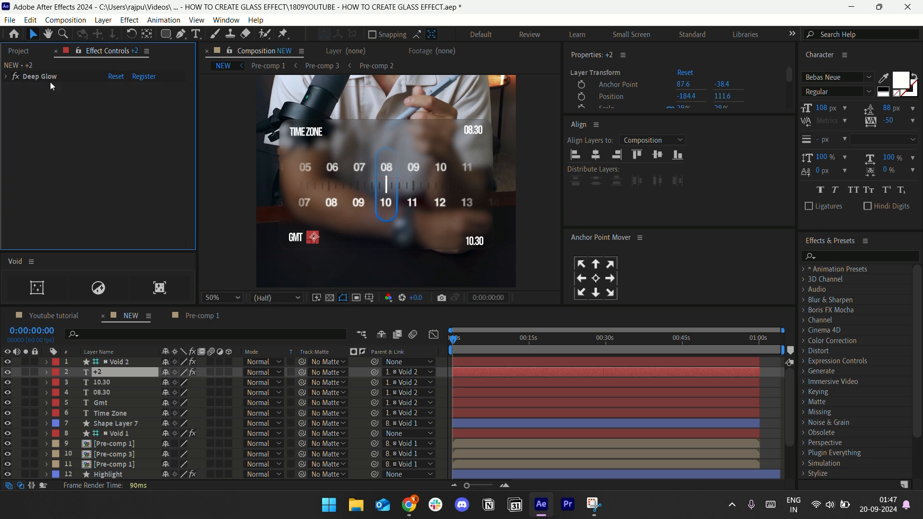
- Copy the Deep Glow effect from the +2 layer to the 10.30, 08.30, Gmt and Time Zone text layers
{"action": "left_click", "coordinate": [50, 77]}
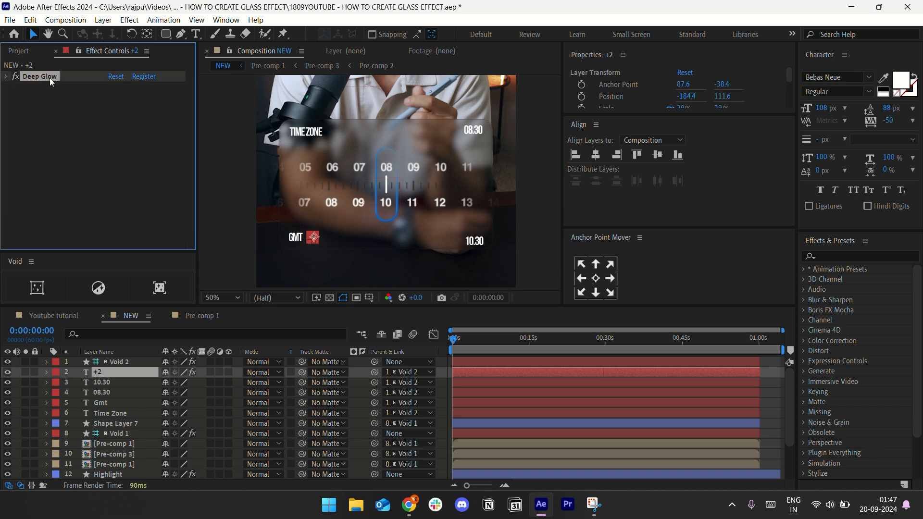
{"action": "left_click", "coordinate": [107, 382]}
{"action": "left_click", "coordinate": [111, 416]}
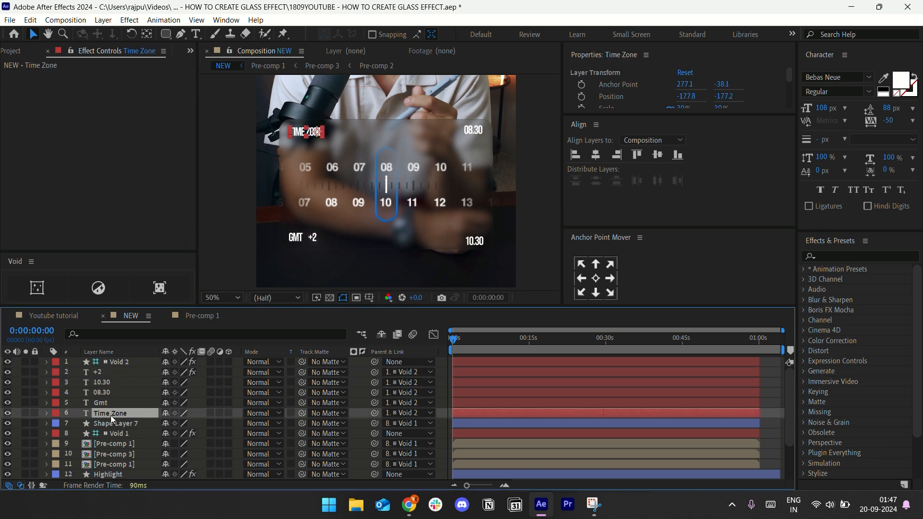
{"action": "left_click", "coordinate": [107, 385], "text": "shift"}
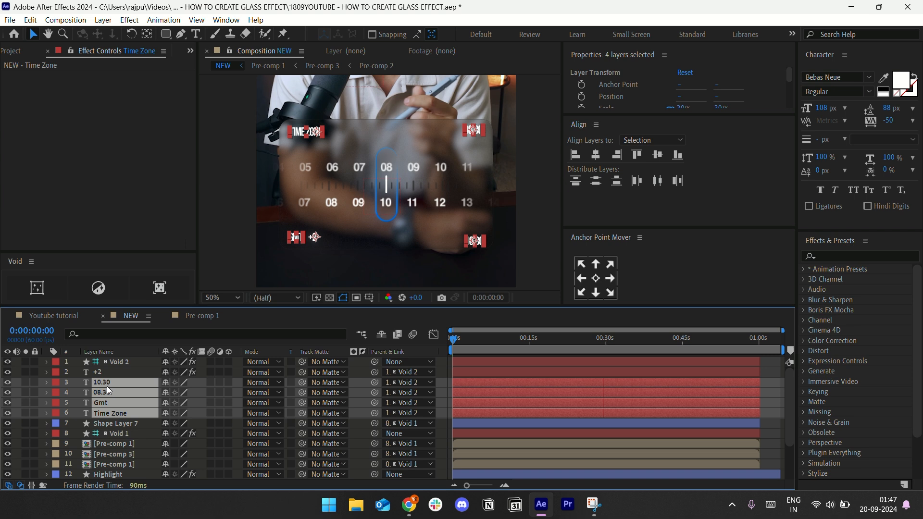
{"action": "key", "text": "ctrl+v"}
{"action": "left_click", "coordinate": [493, 430]}
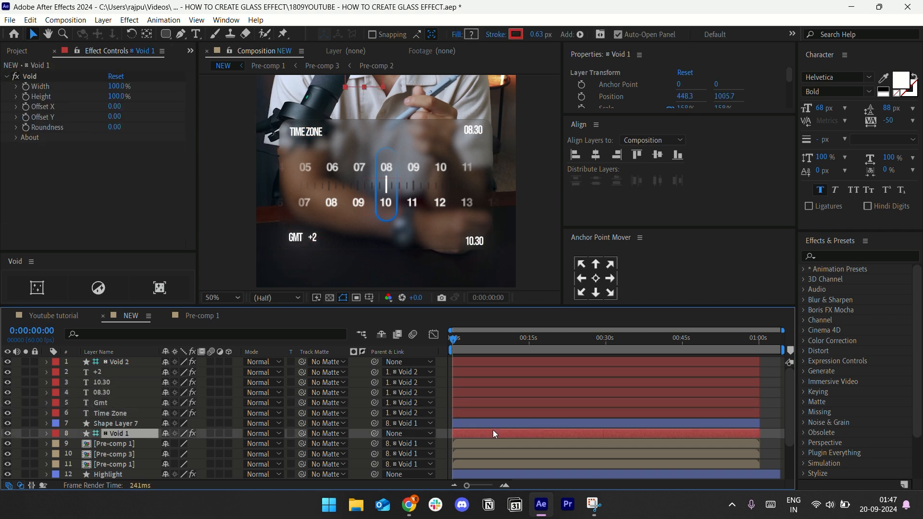
{"action": "left_click", "coordinate": [534, 192]}
- Paste the copied Deep Glow effect onto both Pre-comp 1 layers and the Pre-comp 3 layer
{"action": "scroll", "coordinate": [144, 399], "scroll_direction": "down", "scroll_amount": 2}
{"action": "left_click", "coordinate": [131, 407]}
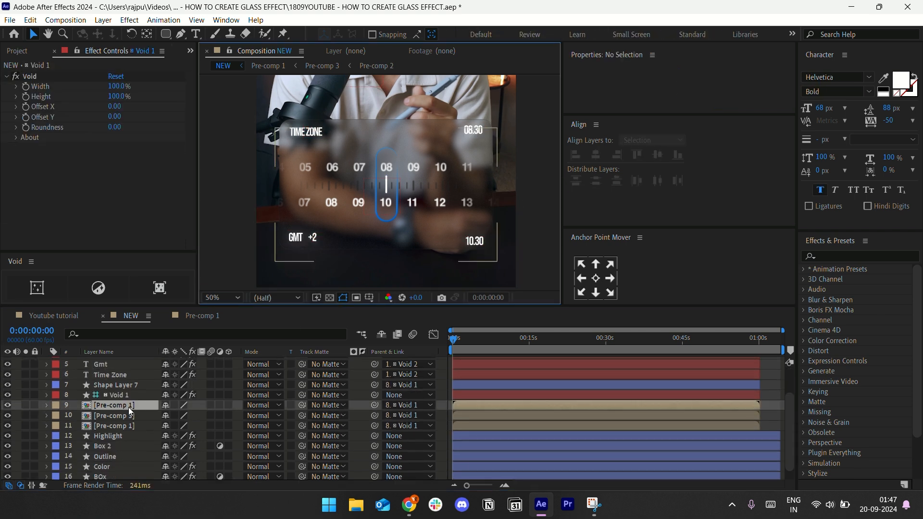
{"action": "left_click", "coordinate": [120, 414]}
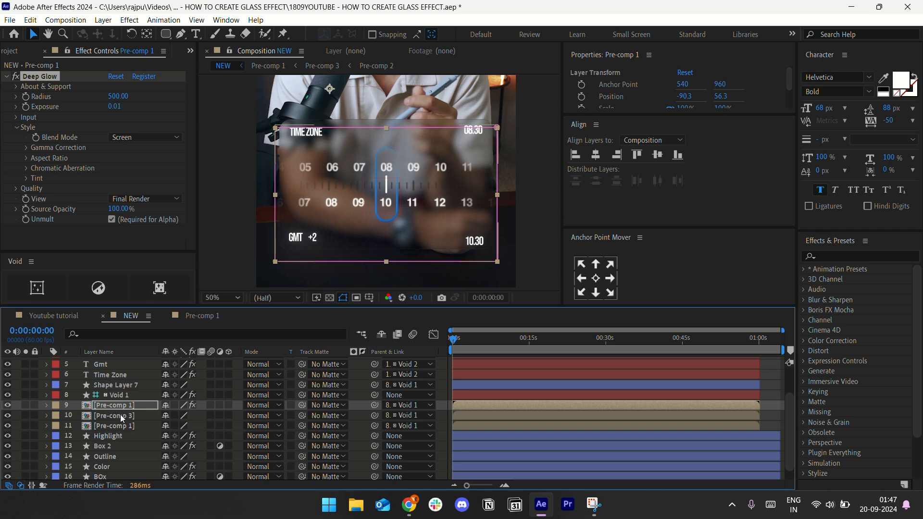
{"action": "key", "text": "ctrl+v"}
{"action": "left_click", "coordinate": [113, 426]}
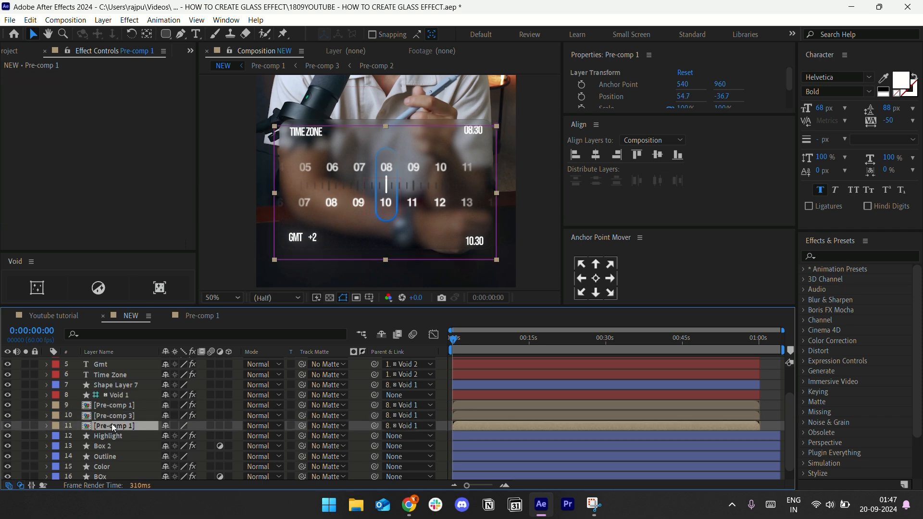
{"action": "key", "text": "ctrl+v"}
- Undo the accidental move of the Pre-comp 3 layer and remove its Deep Glow effect
{"action": "left_click", "coordinate": [120, 414]}
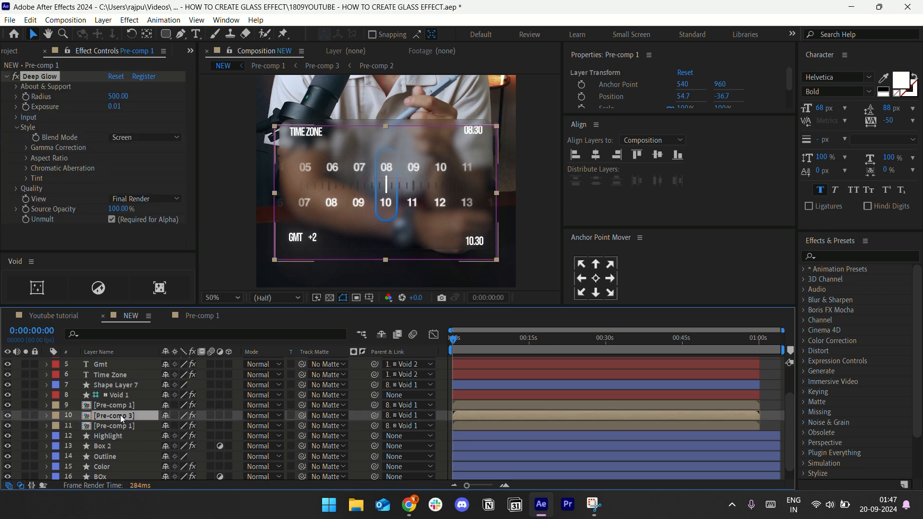
{"action": "left_click_drag", "start_coordinate": [430, 206], "coordinate": [384, 221]}
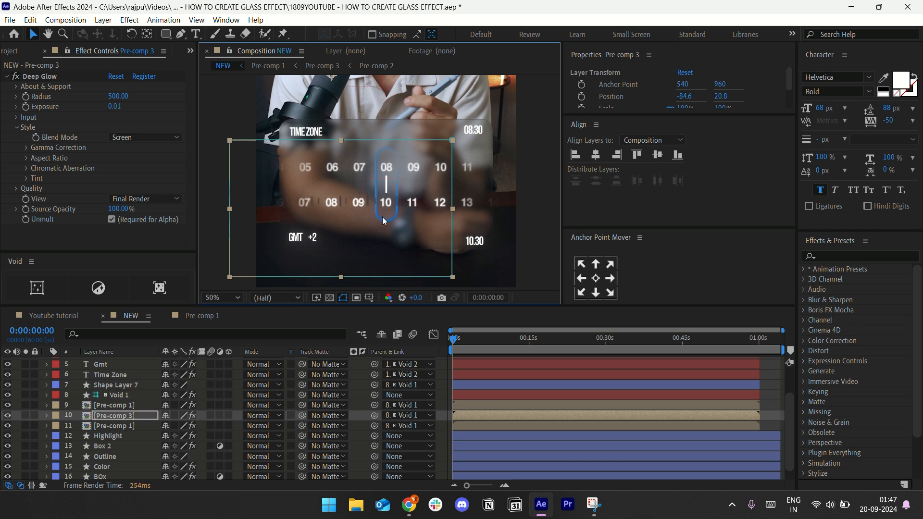
{"action": "key", "text": "ctrl+z"}
{"action": "left_click", "coordinate": [58, 77]}
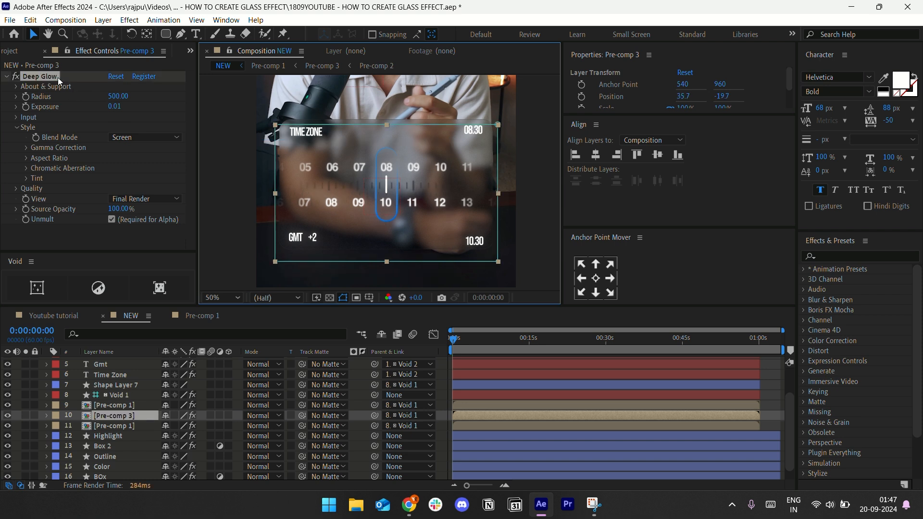
{"action": "key", "text": "Delete"}
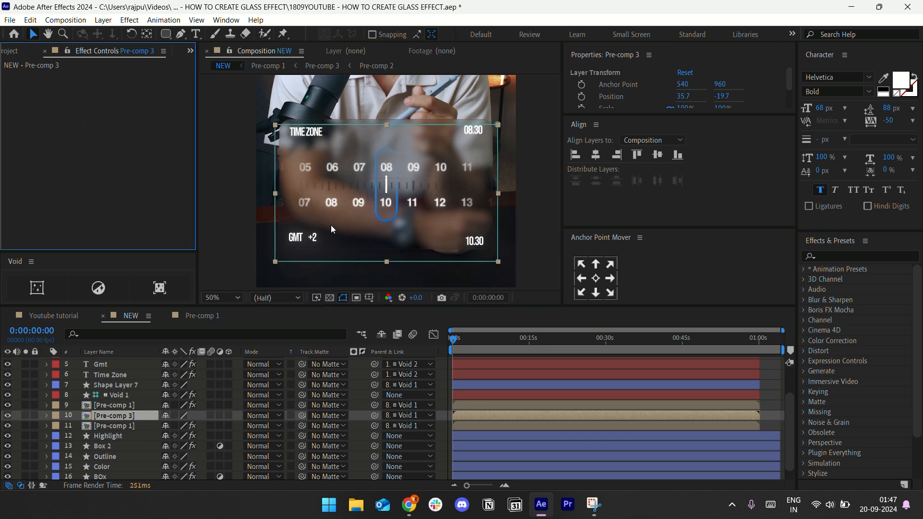
- Apply the Deep Glow effect to Shape Layer 7 with an exposure of 0.05
{"action": "scroll", "coordinate": [134, 432], "scroll_direction": "down", "scroll_amount": 1}
{"action": "left_click", "coordinate": [118, 435]}
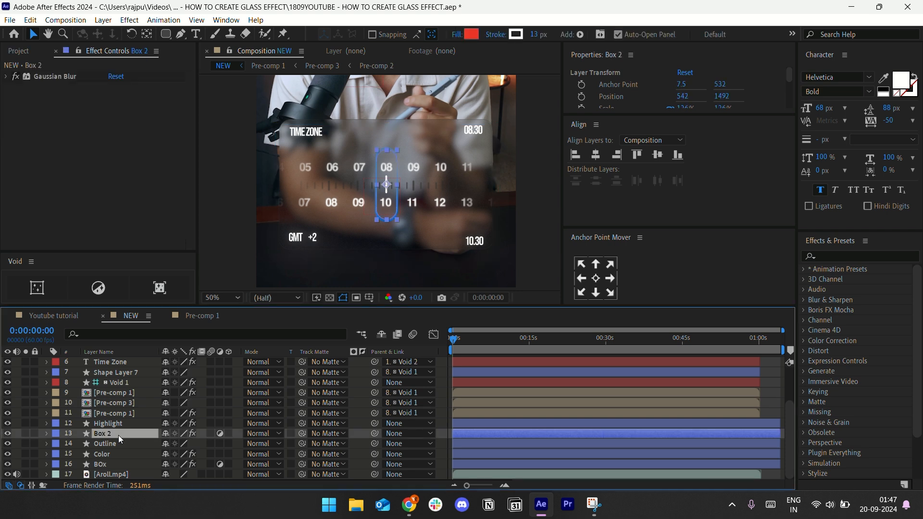
{"action": "left_click", "coordinate": [126, 374]}
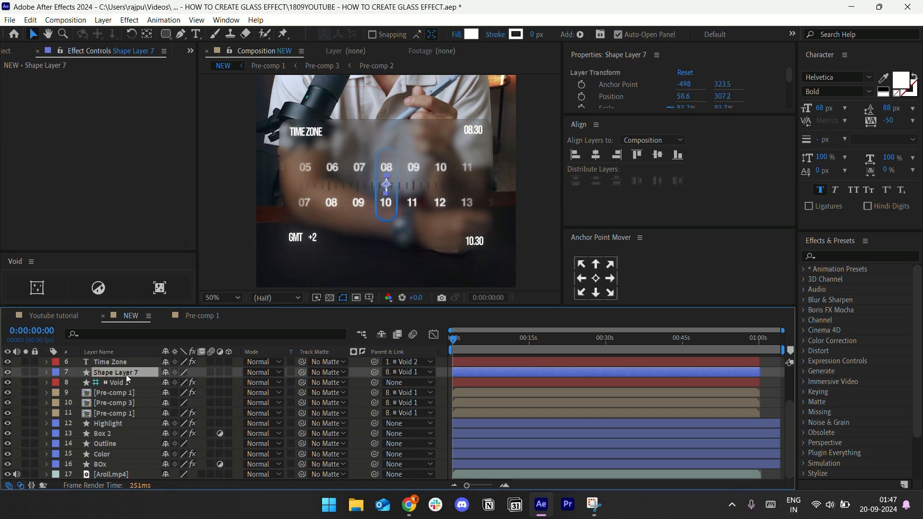
{"action": "key", "text": "ctrl+space"}
{"action": "type", "text": "deep"}
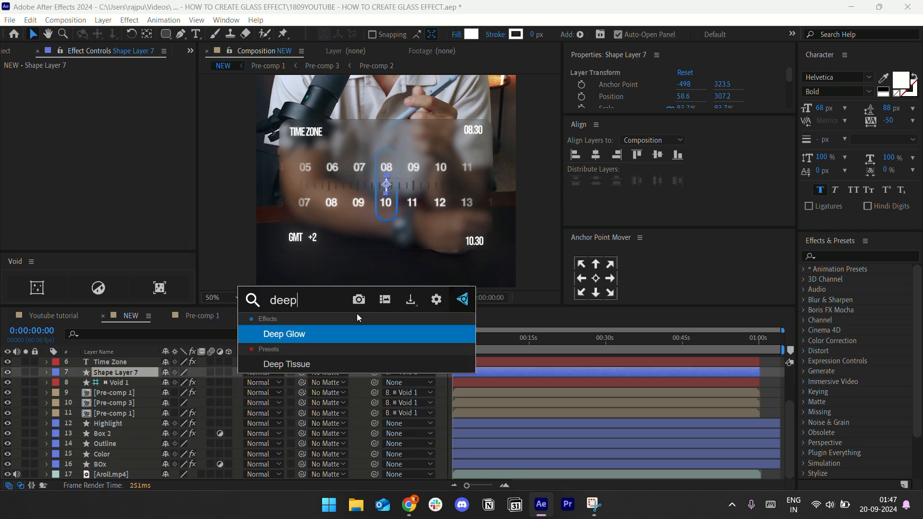
{"action": "left_click", "coordinate": [321, 332]}
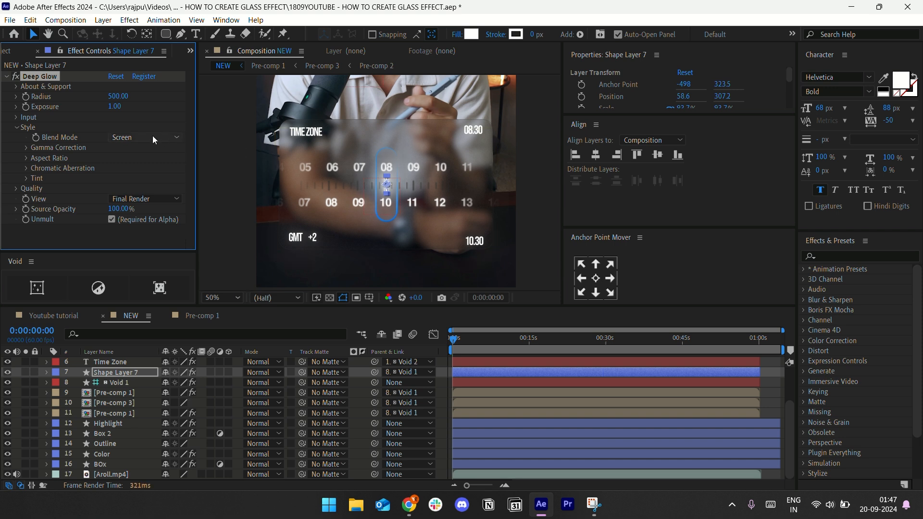
{"action": "left_click", "coordinate": [122, 103]}
{"action": "type", "text": "0."}
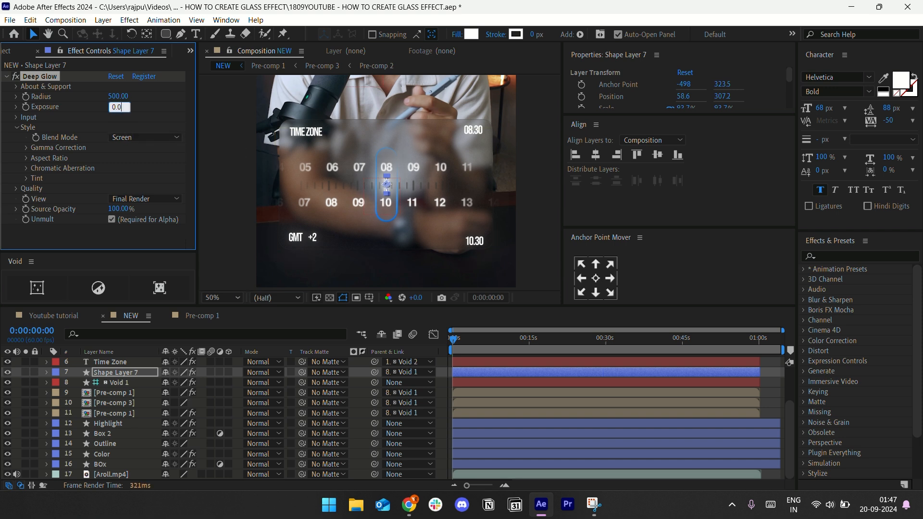
{"action": "left_click", "coordinate": [137, 108]}
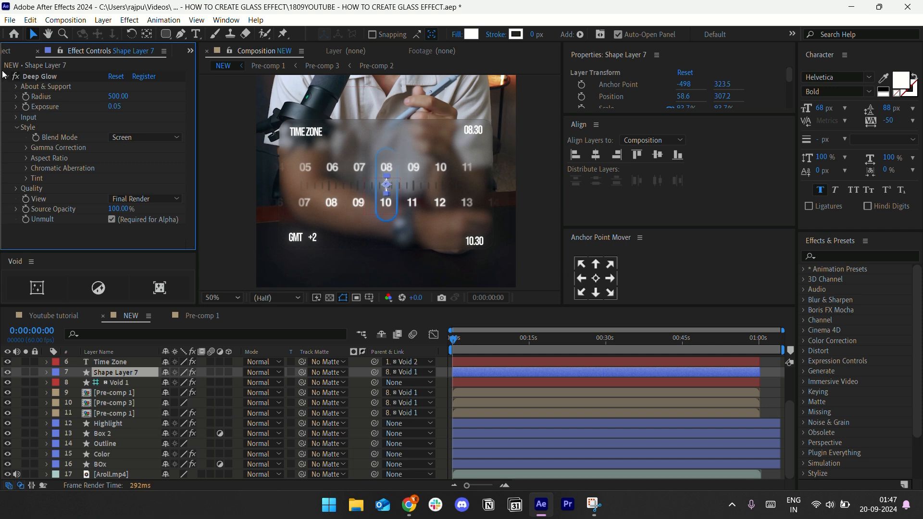
- Enable chromatic aberration in Shape Layer 7's Deep Glow, collapse the effect's settings and deselect the layer
{"action": "left_click", "coordinate": [26, 168]}
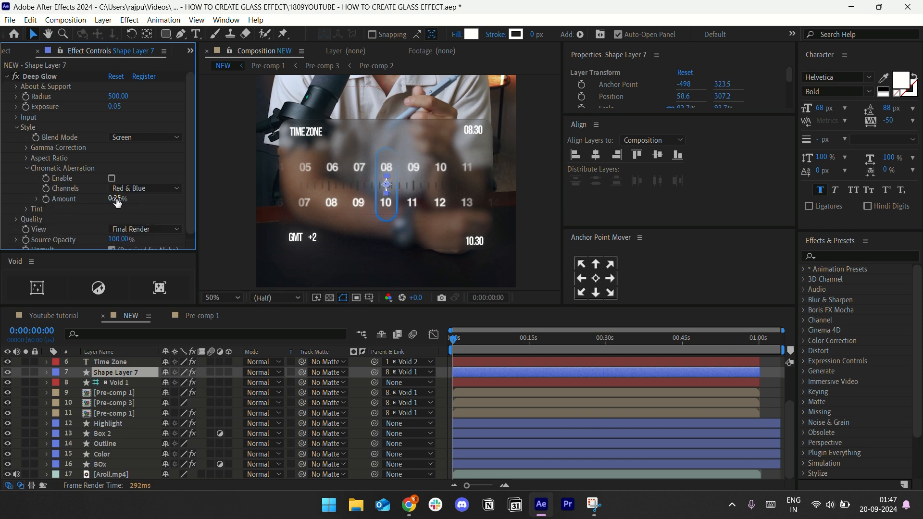
{"action": "left_click", "coordinate": [111, 178]}
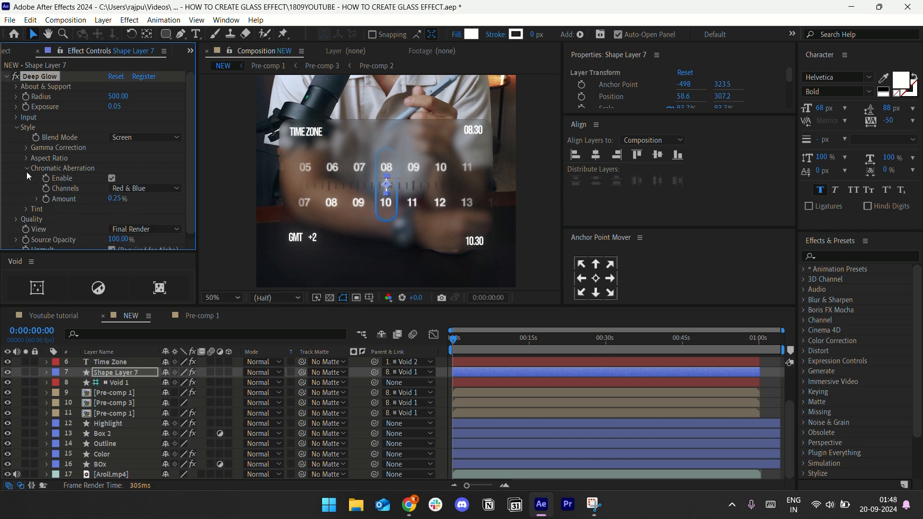
{"action": "left_click", "coordinate": [26, 168]}
{"action": "left_click", "coordinate": [7, 77]}
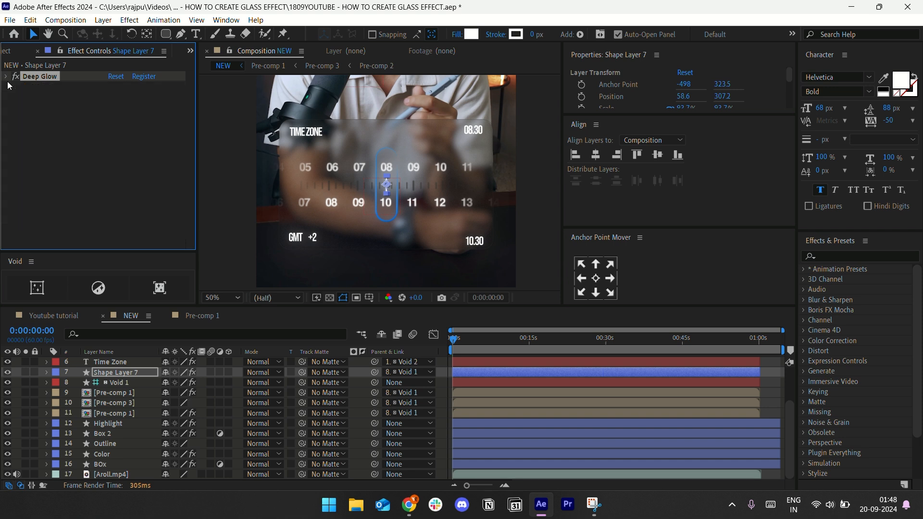
{"action": "left_click", "coordinate": [65, 121]}
{"action": "left_click", "coordinate": [531, 210]}
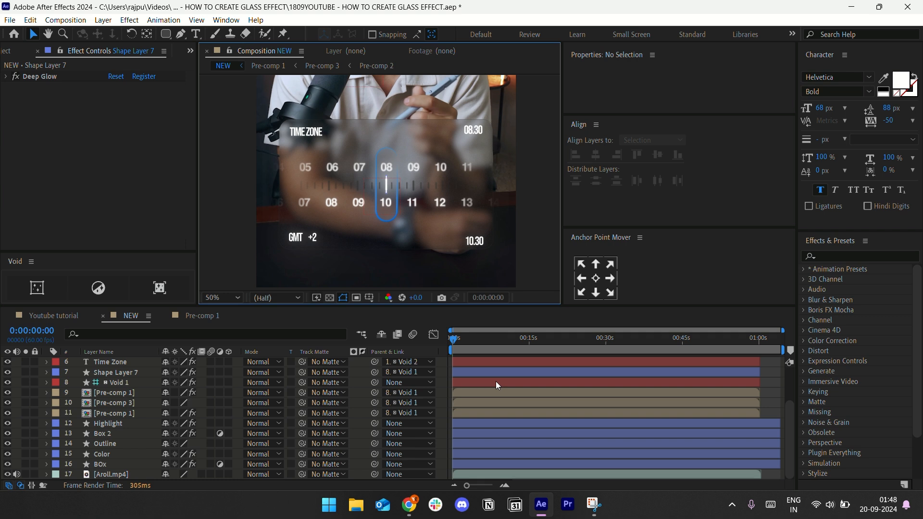
- Open the upper Pre-comp 1 layer's composition for editing
{"action": "left_click", "coordinate": [111, 393]}
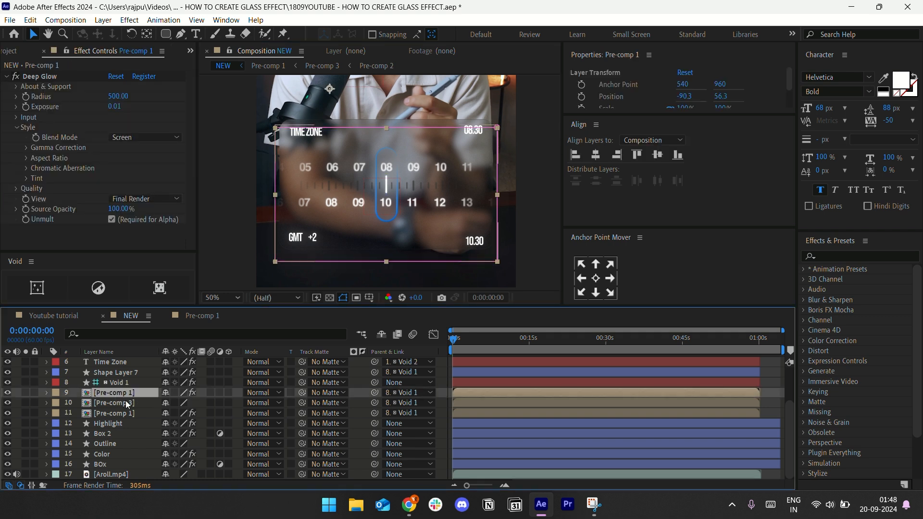
{"action": "left_click", "coordinate": [115, 403]}
{"action": "left_click", "coordinate": [115, 414]}
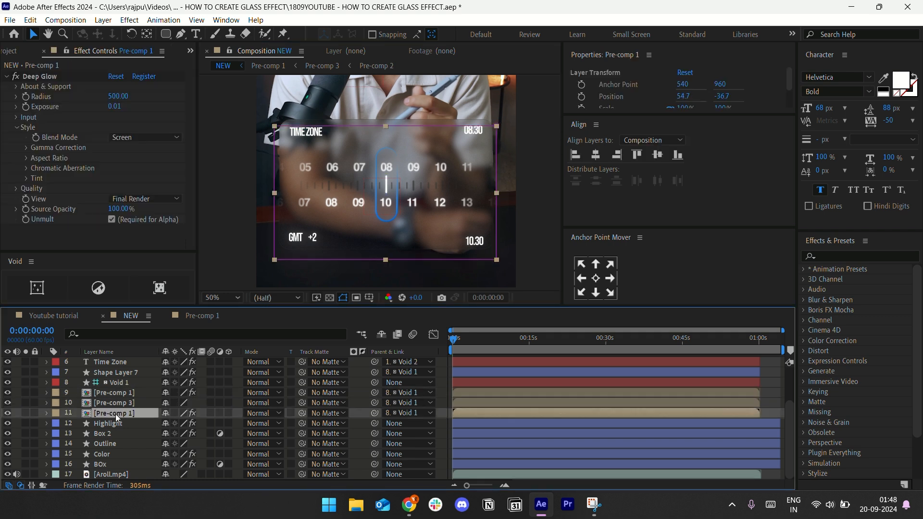
{"action": "double_click", "coordinate": [115, 393]}
{"action": "key", "text": "ctrl+a"}
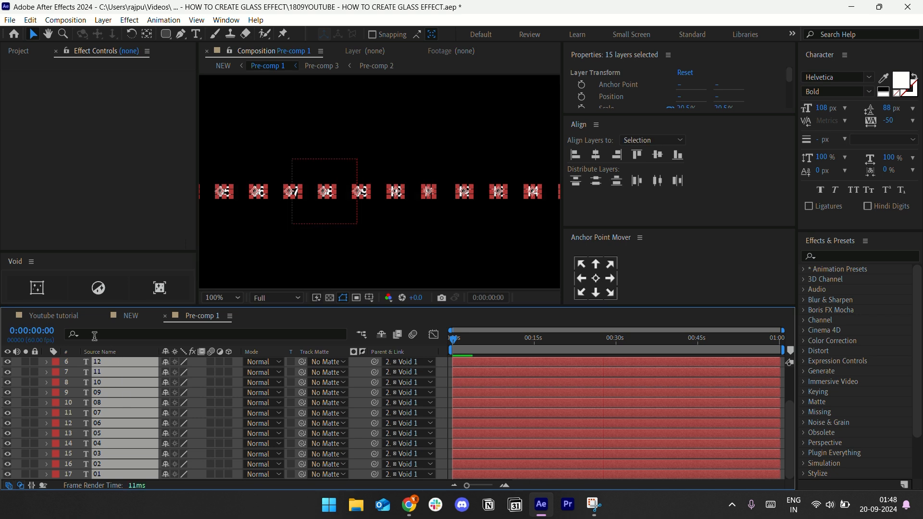
{"action": "left_click", "coordinate": [48, 285]}
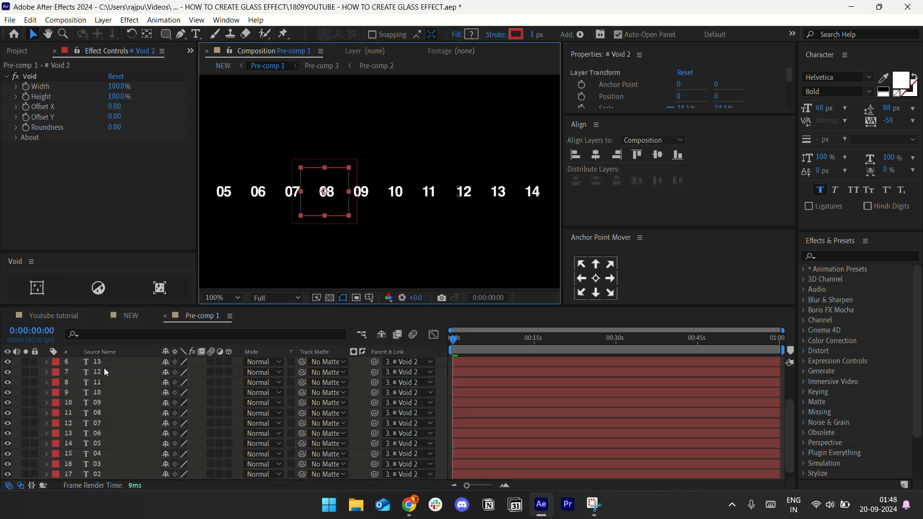
{"action": "left_click", "coordinate": [117, 378]}
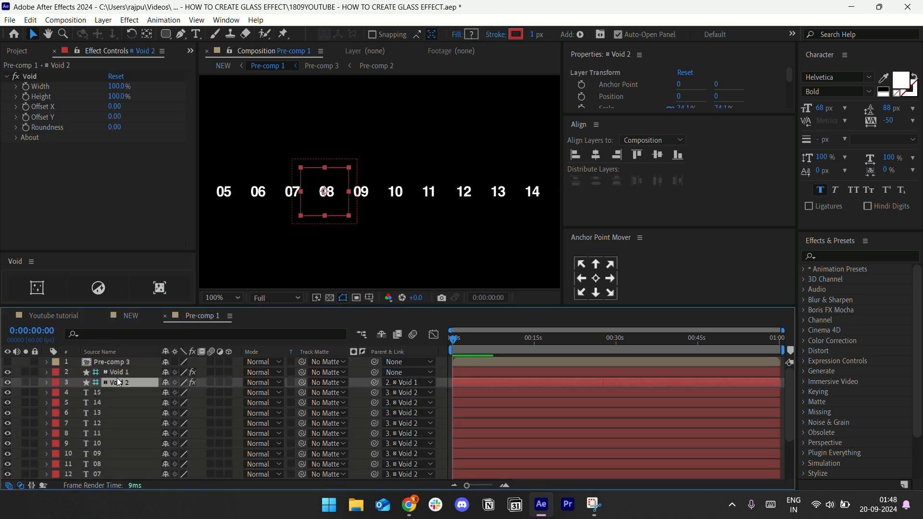
{"action": "key", "text": "Delete"}
- Animate Void 1's horizontal position in Pre-comp 1 from 1190 at 0 seconds to 540 at 2 seconds
{"action": "left_click", "coordinate": [114, 371]}
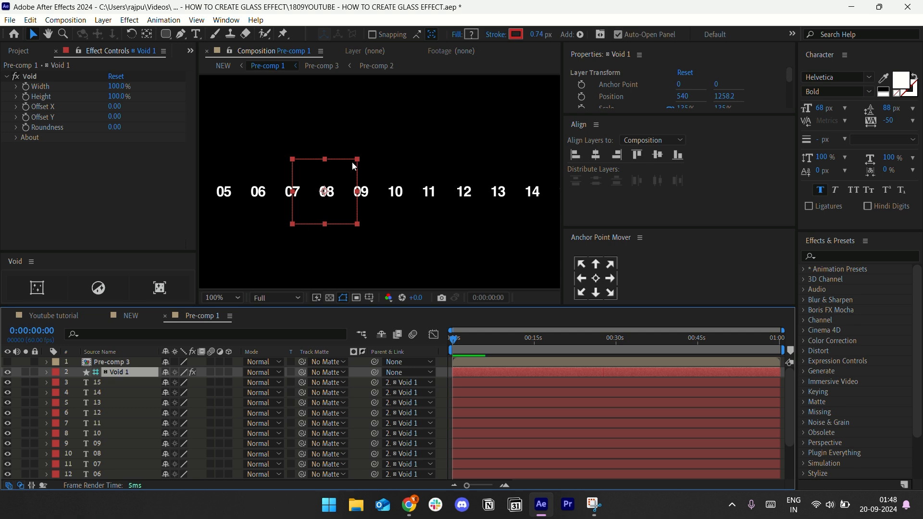
{"action": "key", "text": "comma"}
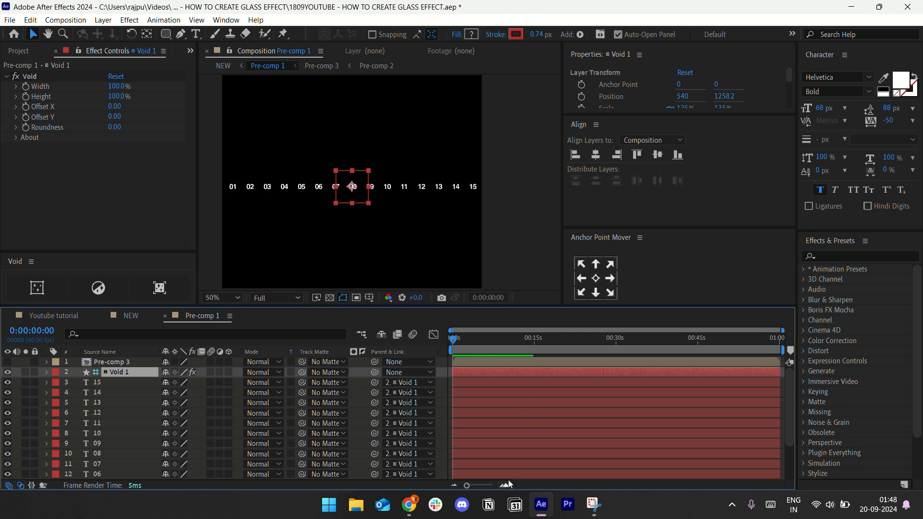
{"action": "left_click", "coordinate": [506, 482]}
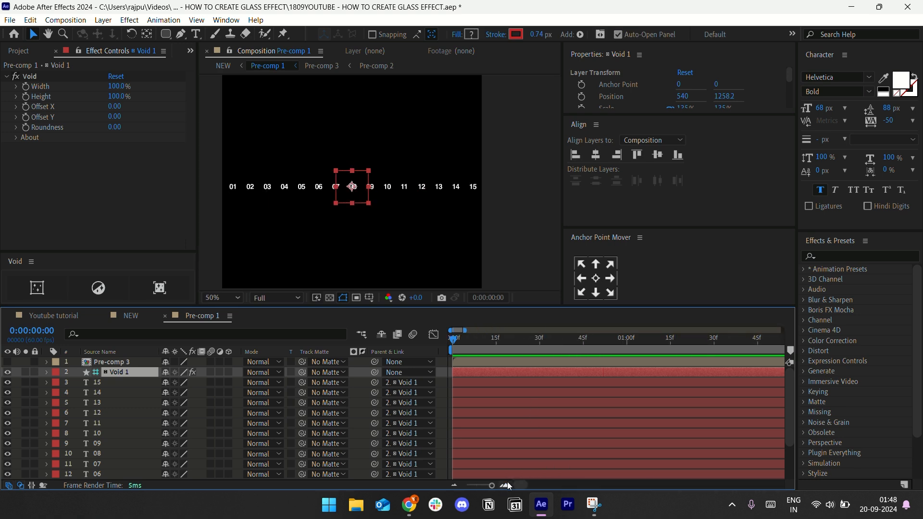
{"action": "left_click", "coordinate": [506, 483]}
{"action": "left_click", "coordinate": [507, 483]}
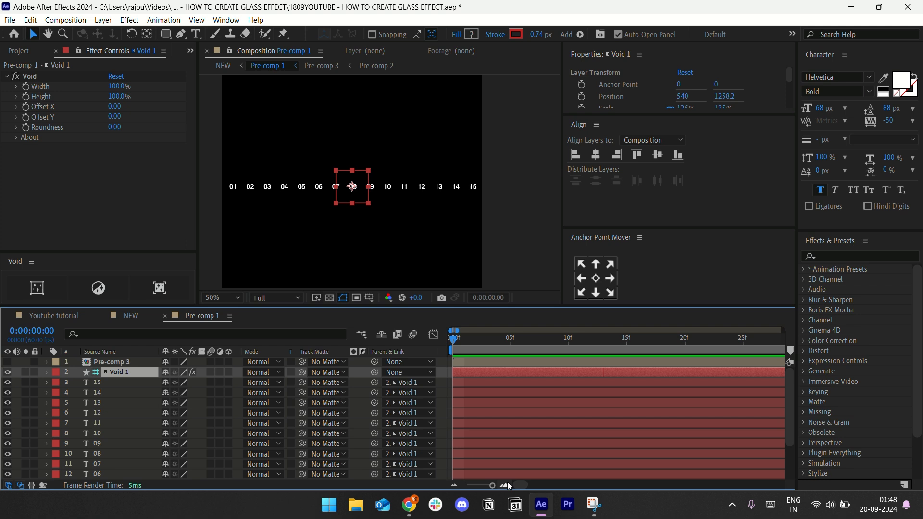
{"action": "left_click", "coordinate": [454, 486]}
{"action": "left_click", "coordinate": [454, 485]}
{"action": "left_click", "coordinate": [454, 486]}
{"action": "left_click", "coordinate": [455, 485]}
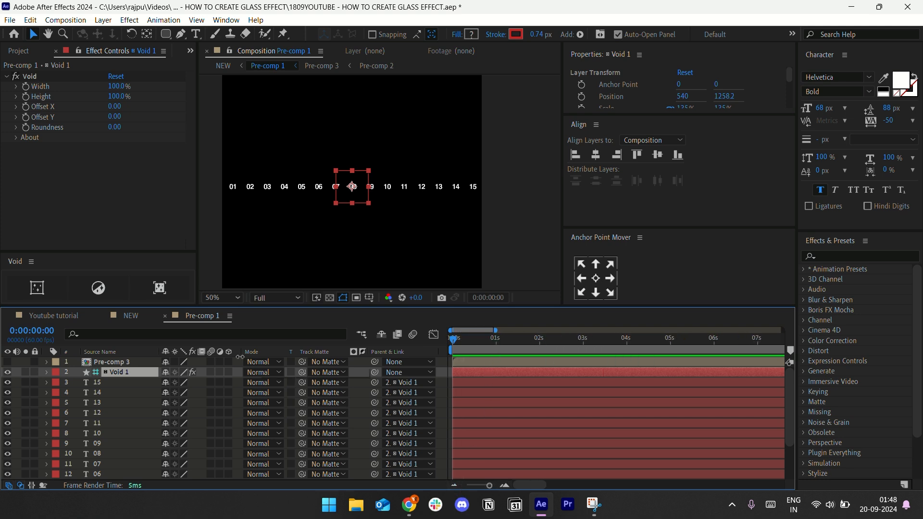
{"action": "key", "text": "p"}
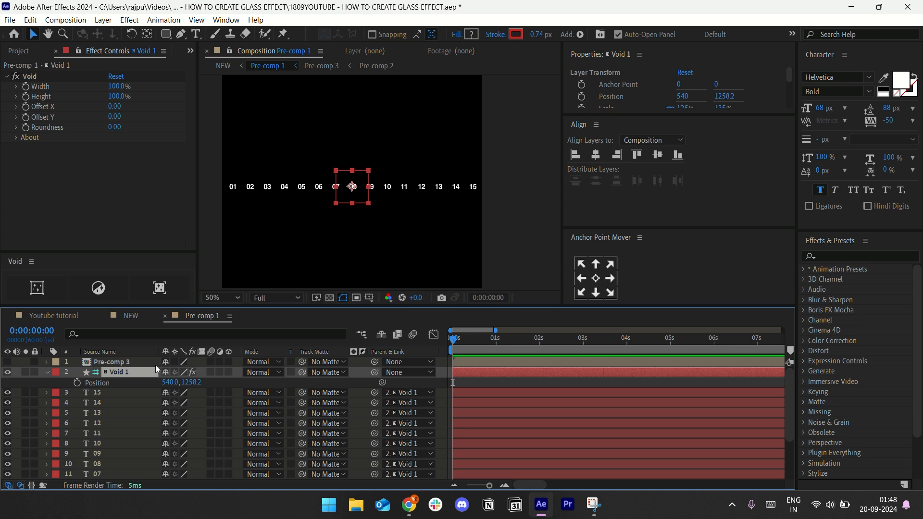
{"action": "left_click", "coordinate": [77, 383]}
{"action": "left_click_drag", "start_coordinate": [453, 383], "coordinate": [540, 383]}
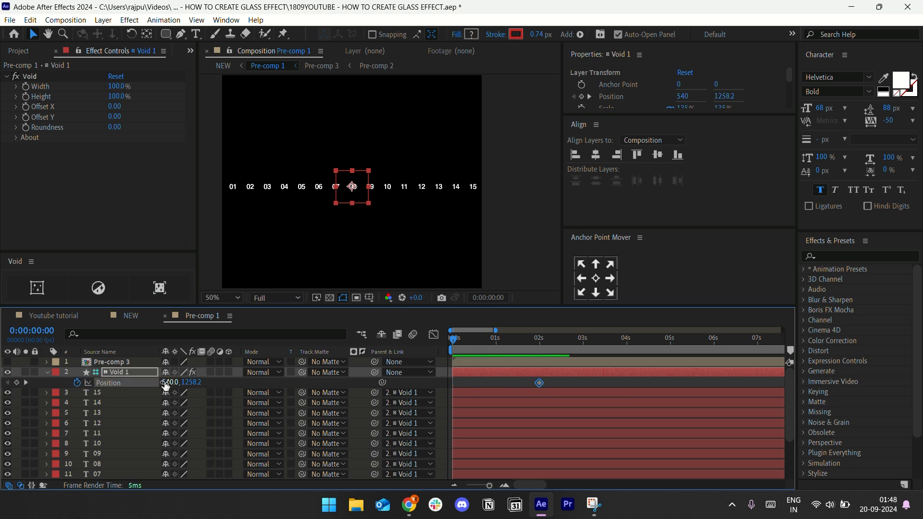
{"action": "left_click_drag", "start_coordinate": [169, 383], "coordinate": [557, 382]}
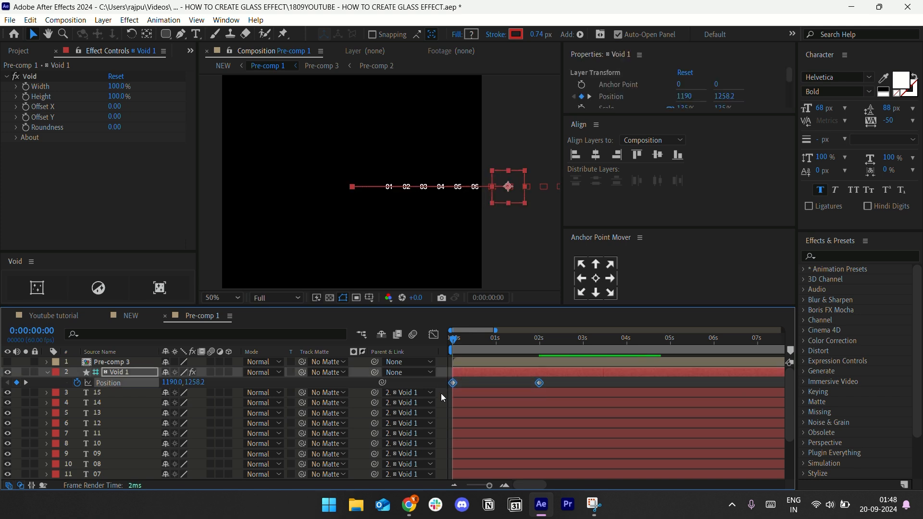
- Easy-ease Void 1's two position keyframes and lengthen the final keyframe's incoming speed influence so the motion peaks early
{"action": "key", "text": "F9"}
{"action": "left_click", "coordinate": [430, 339]}
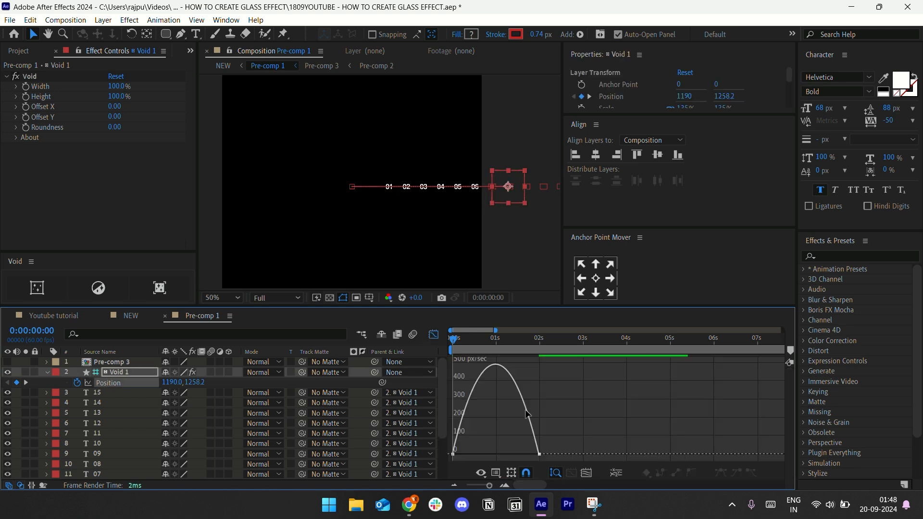
{"action": "left_click_drag", "start_coordinate": [565, 438], "coordinate": [448, 456]}
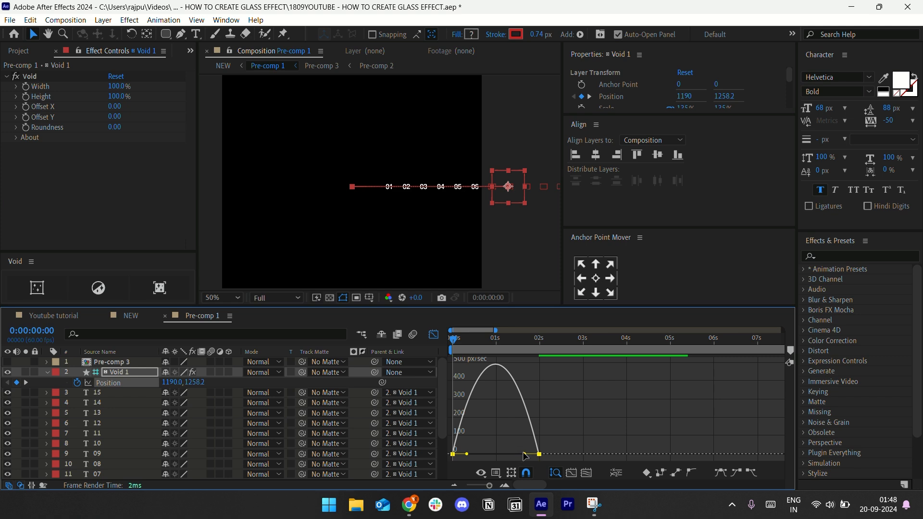
{"action": "left_click_drag", "start_coordinate": [524, 453], "coordinate": [495, 455]}
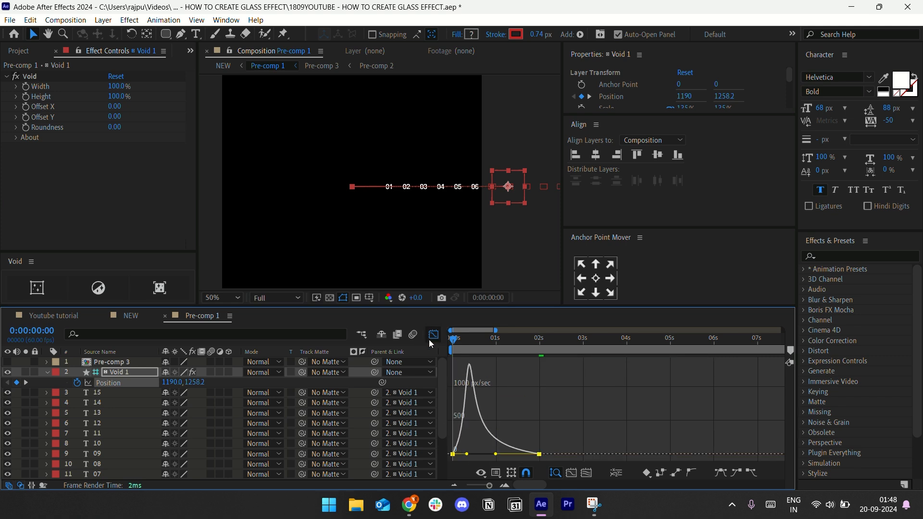
{"action": "left_click", "coordinate": [434, 334]}
{"action": "left_click", "coordinate": [468, 385]}
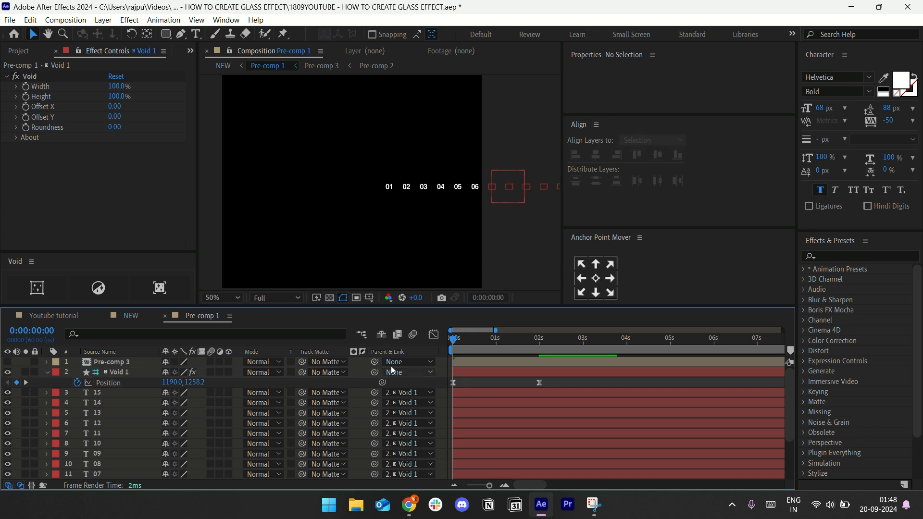
- Preview the eased number rows from the start of the NEW composition
{"action": "left_click", "coordinate": [122, 314]}
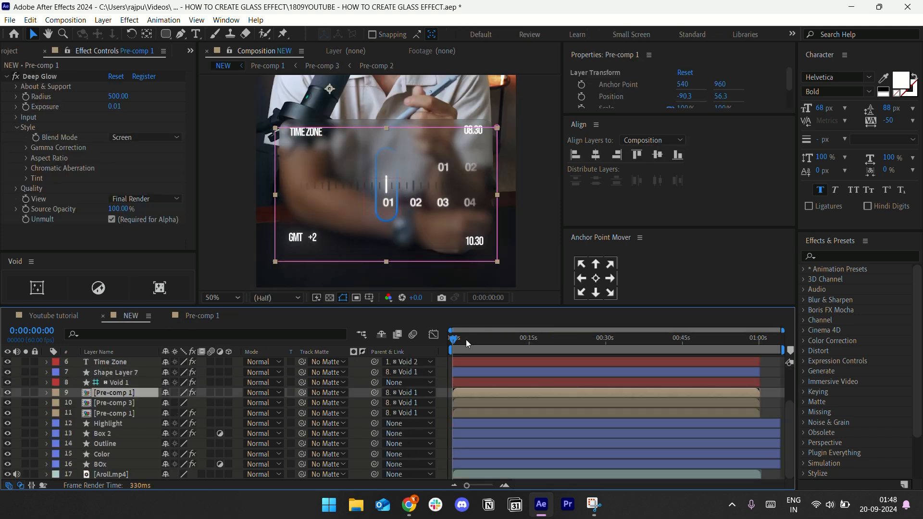
{"action": "left_click_drag", "start_coordinate": [460, 339], "coordinate": [438, 341]}
{"action": "key", "text": "space"}
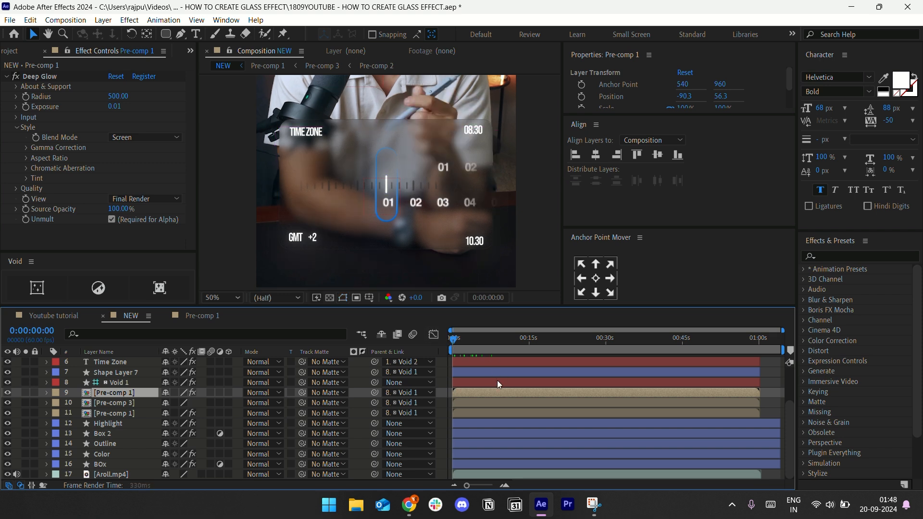
{"action": "key", "text": "space"}
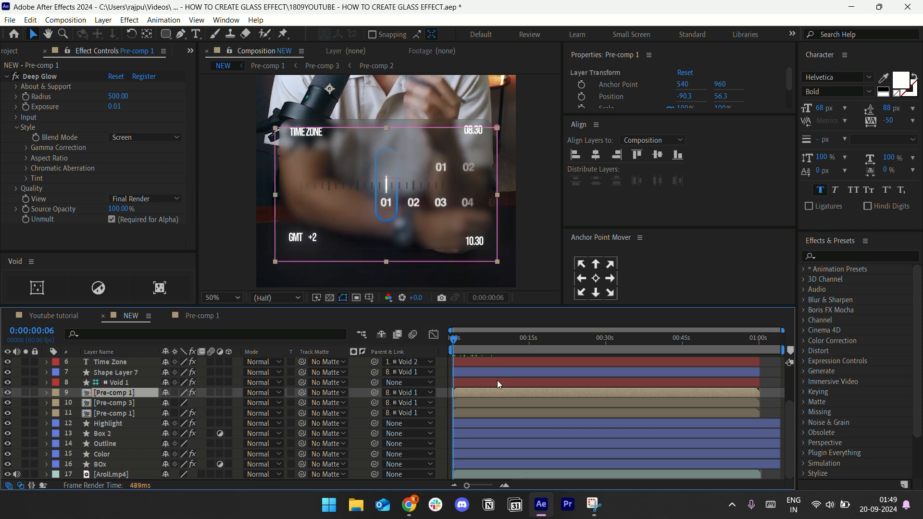
- Play the number slide from the start of Pre-comp 1 and scrub through the result in the NEW composition
{"action": "left_click", "coordinate": [111, 412]}
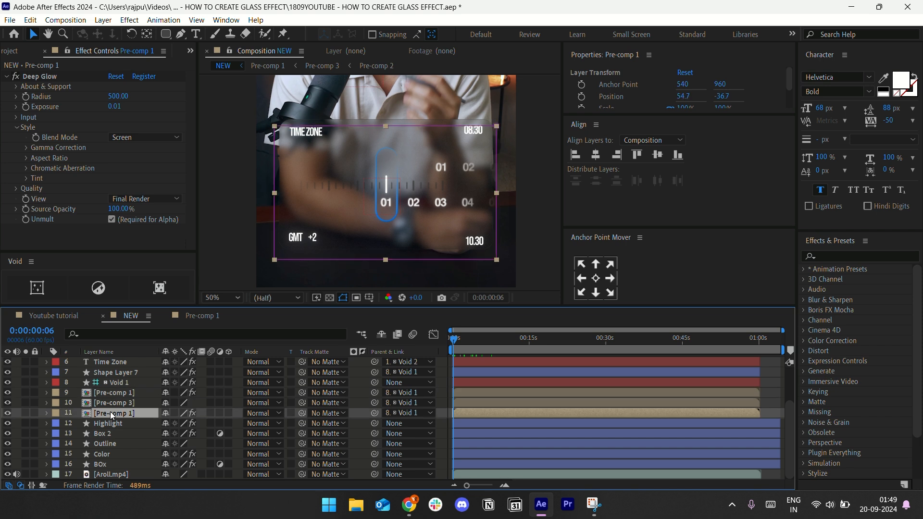
{"action": "left_click", "coordinate": [207, 315]}
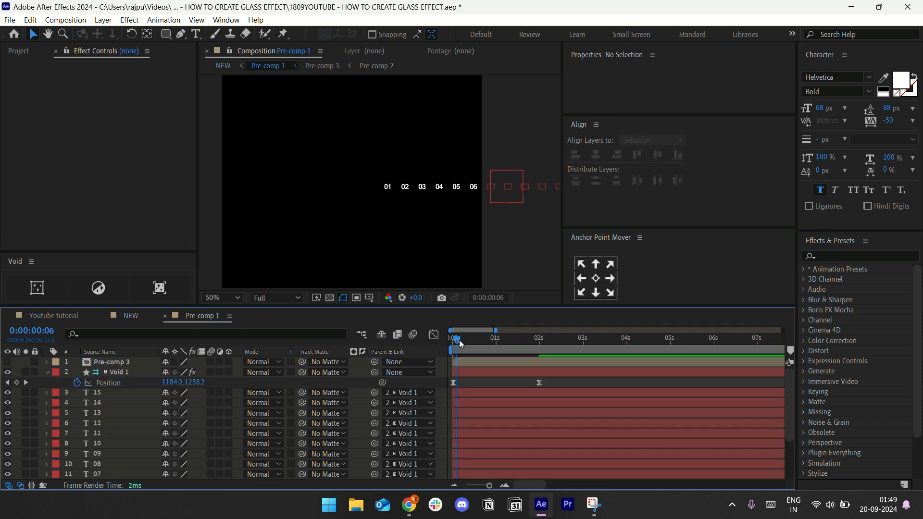
{"action": "left_click_drag", "start_coordinate": [459, 340], "coordinate": [404, 342]}
{"action": "key", "text": "space"}
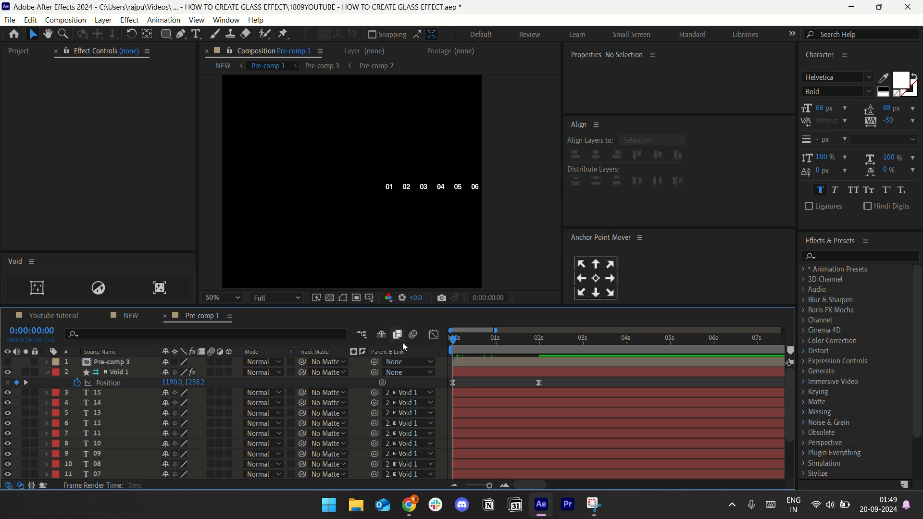
{"action": "key", "text": "space"}
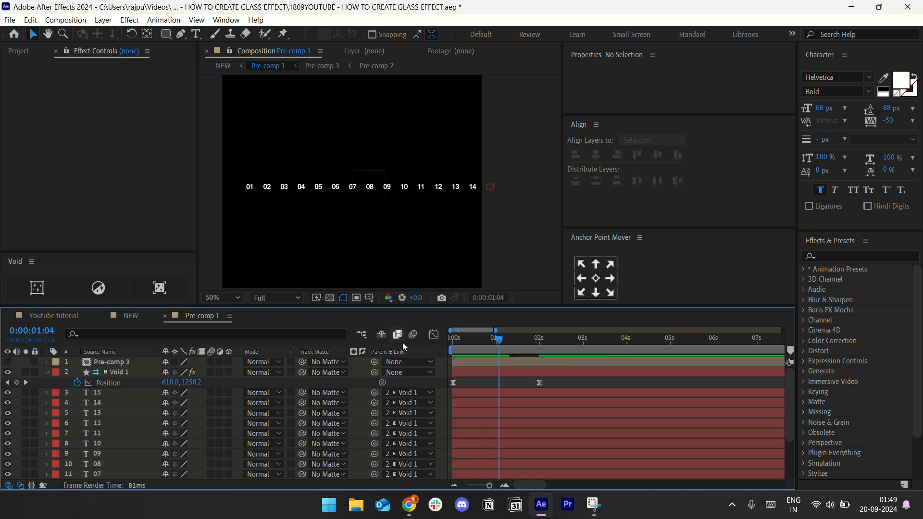
{"action": "left_click", "coordinate": [123, 313]}
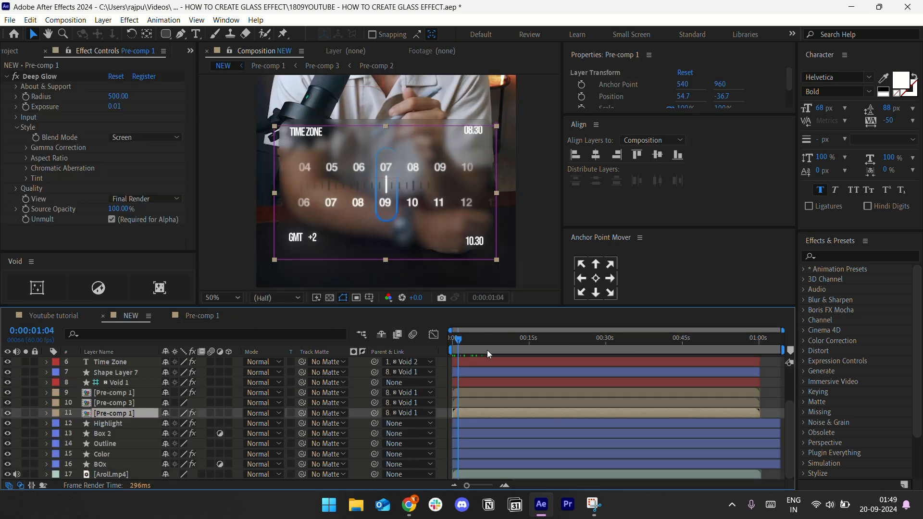
{"action": "mouse_move", "coordinate": [469, 345]}
{"action": "left_mouse_down"}
{"action": "mouse_move", "coordinate": [481, 348]}
{"action": "mouse_move", "coordinate": [473, 348]}
{"action": "left_mouse_up"}
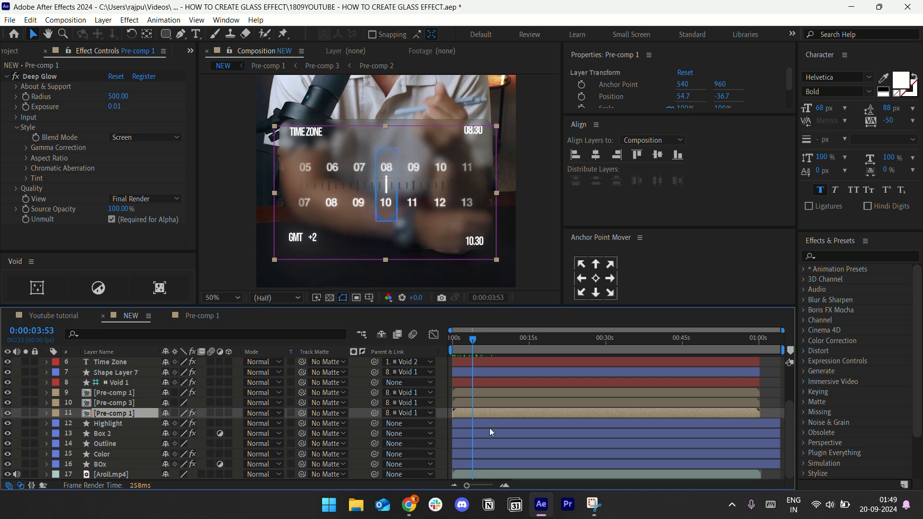
- Add Trim Paths to the Highlight shape layer and expand its settings
{"action": "left_click", "coordinate": [489, 428]}
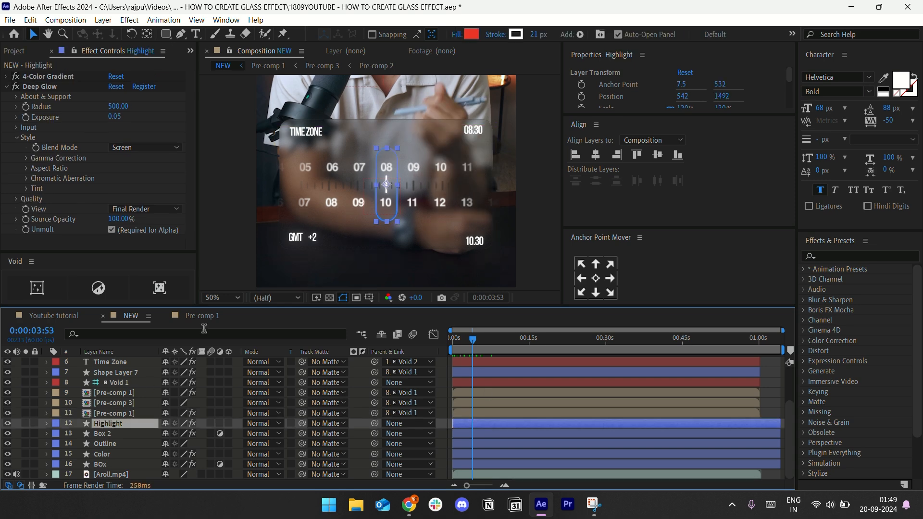
{"action": "left_click", "coordinate": [581, 35]}
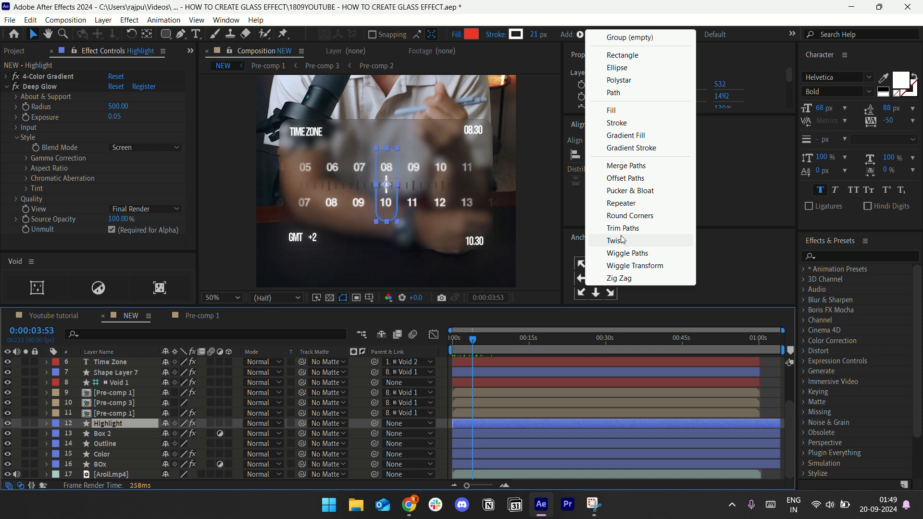
{"action": "left_click", "coordinate": [623, 229]}
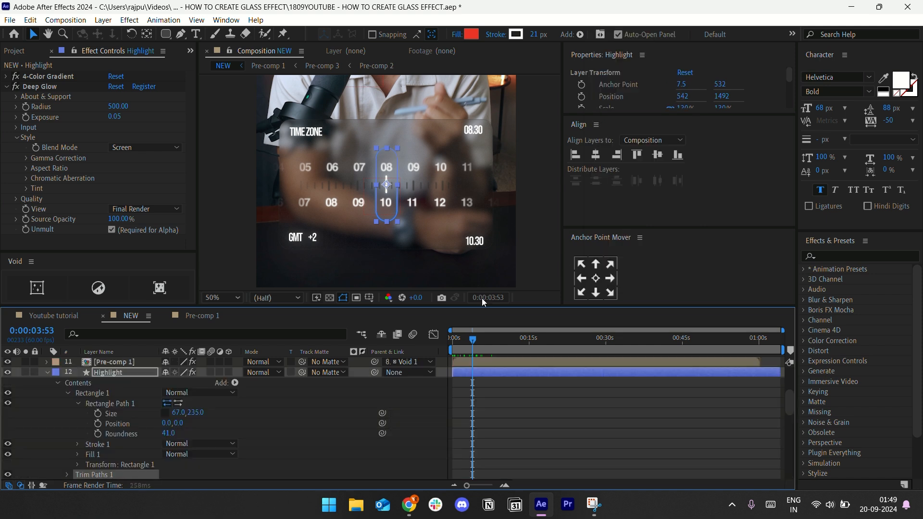
{"action": "key", "text": "F2"}
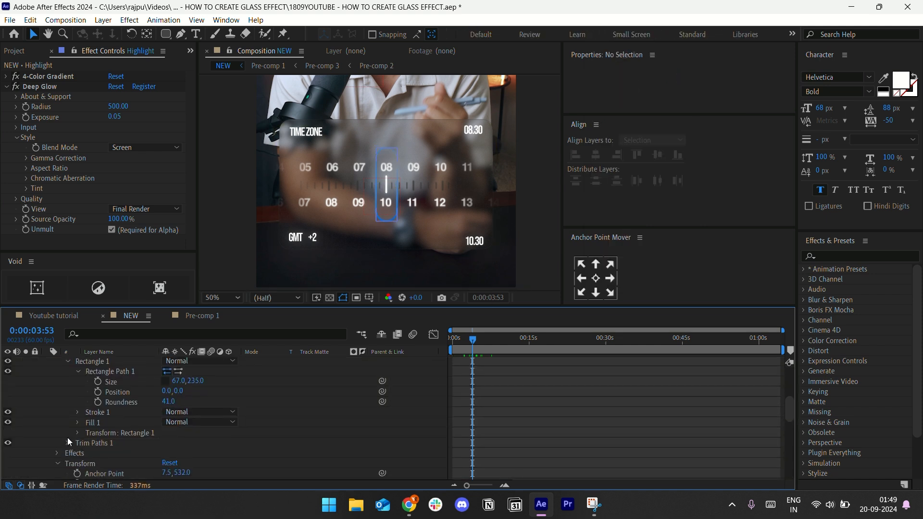
{"action": "left_click", "coordinate": [67, 443]}
{"action": "scroll", "coordinate": [187, 434], "scroll_direction": "down", "scroll_amount": 1}
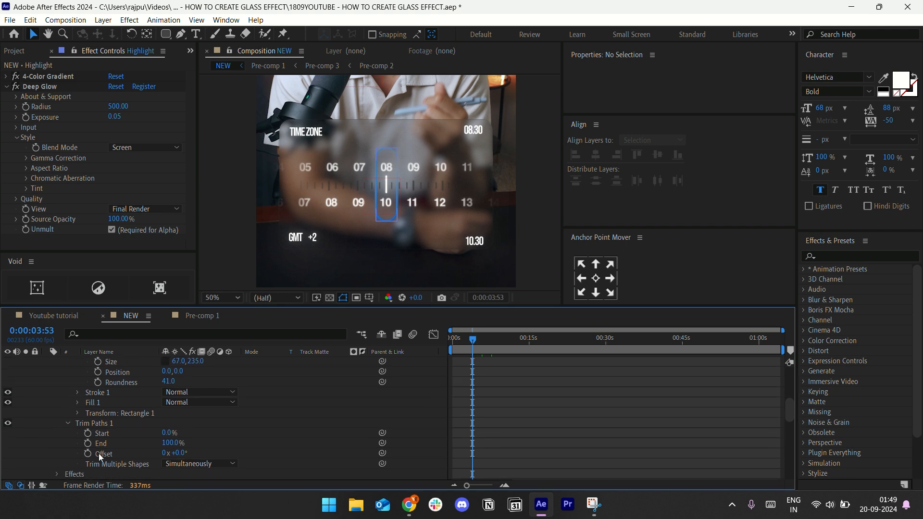
- Keyframe the Highlight layer's Trim Paths End at 100% at 0:00:03:53 and 0:00:10:28
{"action": "left_click", "coordinate": [88, 443]}
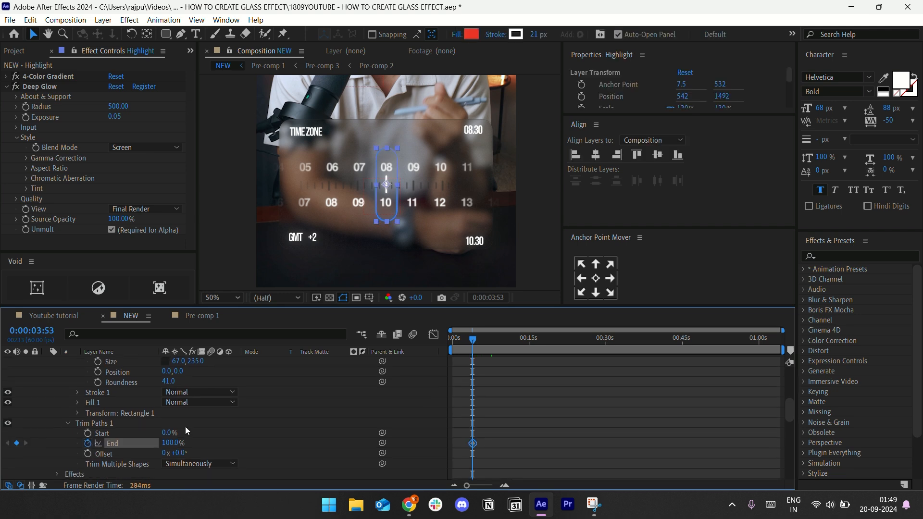
{"action": "left_click", "coordinate": [506, 338]}
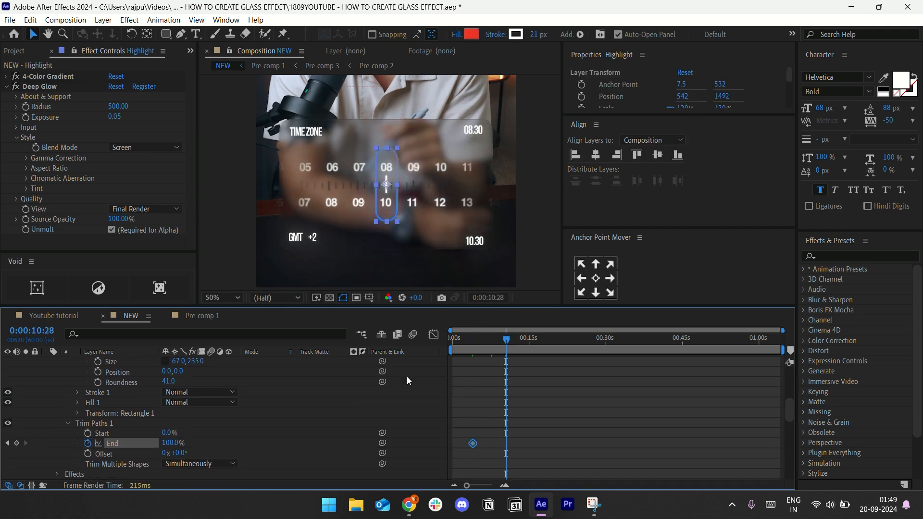
{"action": "left_click", "coordinate": [17, 443]}
- Undo a stray End keyframe at 0:00:07:46 and keyframe the Trim Paths Start at 0% there and at 0:00:16:07
{"action": "left_click", "coordinate": [493, 341]}
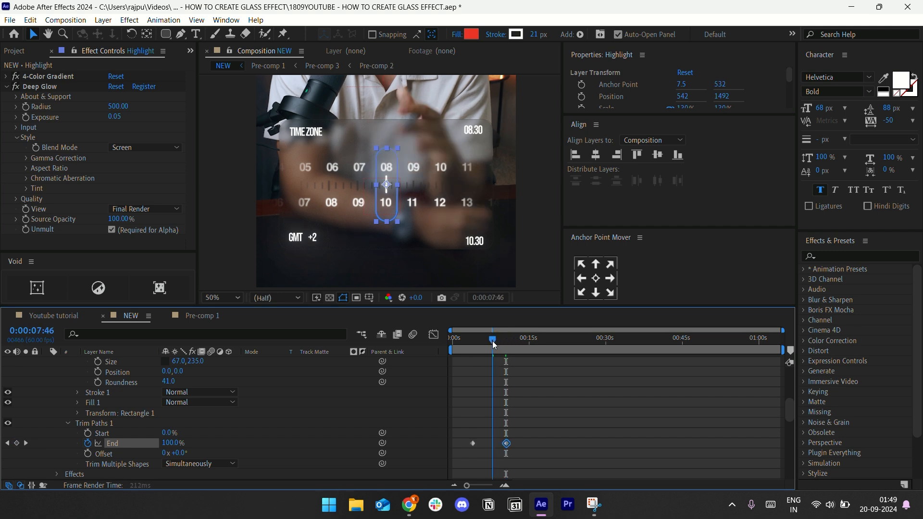
{"action": "left_click", "coordinate": [17, 443]}
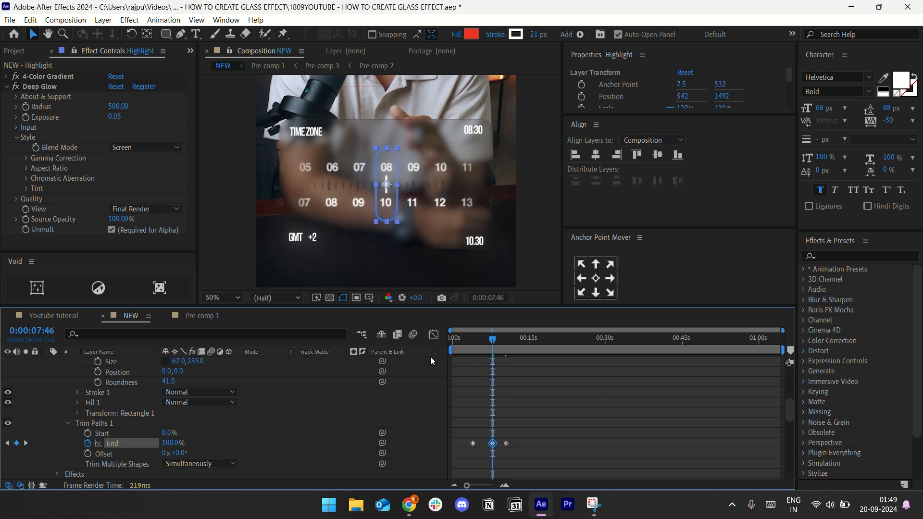
{"action": "key", "text": "ctrl+z"}
{"action": "left_click", "coordinate": [84, 436]}
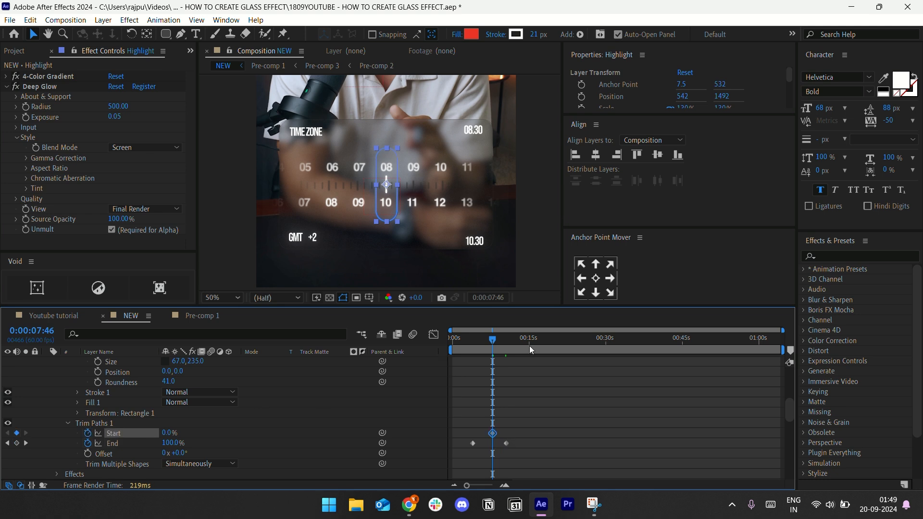
{"action": "left_click_drag", "start_coordinate": [529, 345], "coordinate": [534, 345]}
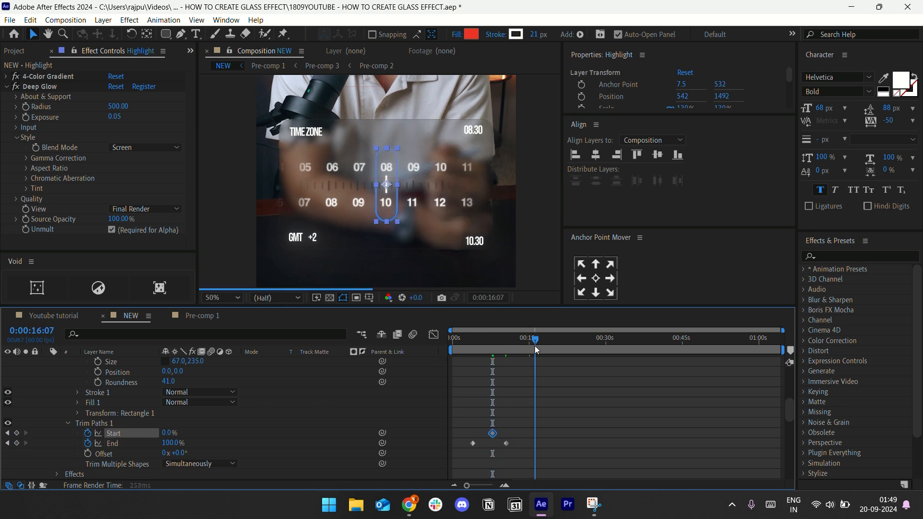
{"action": "left_click", "coordinate": [16, 433]}
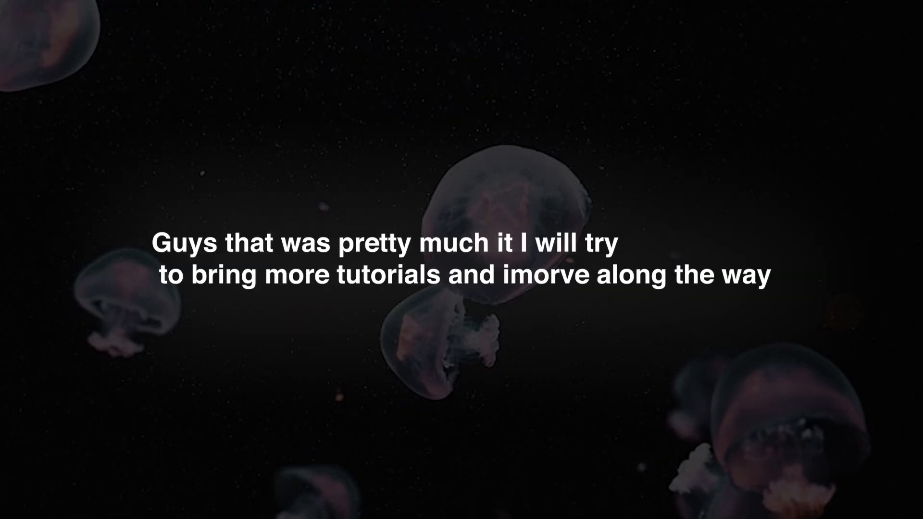